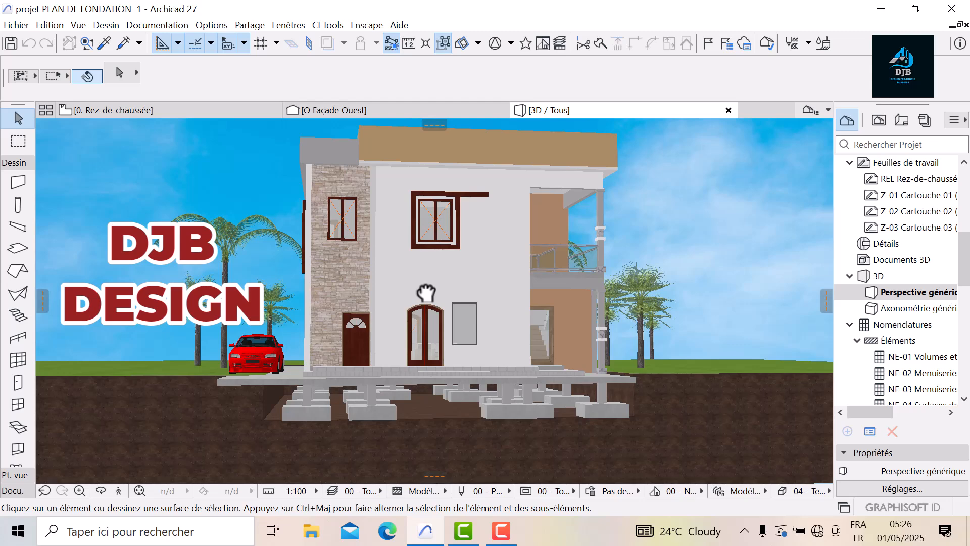
# Examine the house's 3D model from several angles, focusing on the footings, columns and slab beneath the ground floor
pyautogui.moveTo(426, 292); pyautogui.dragTo(422, 277, button='middle')
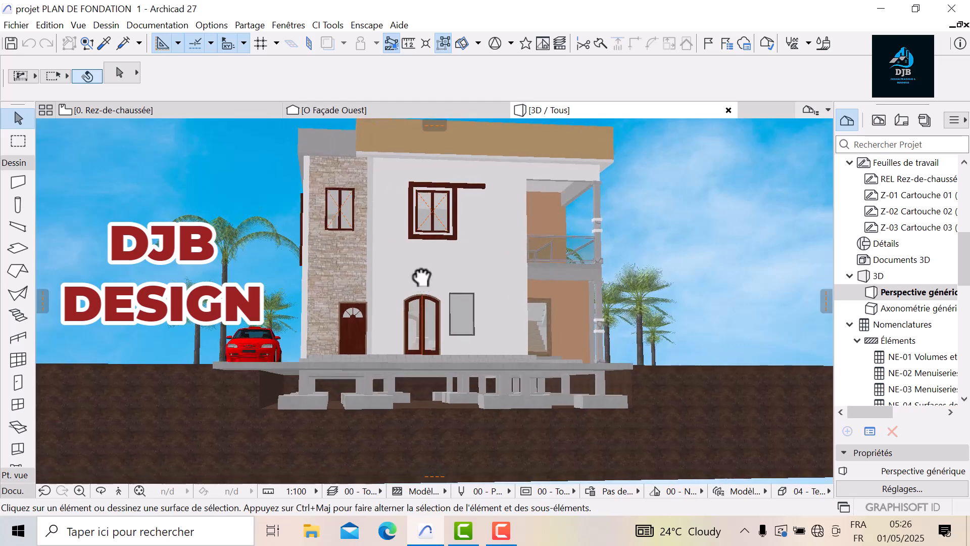
pyautogui.scroll(3, 396, 384)
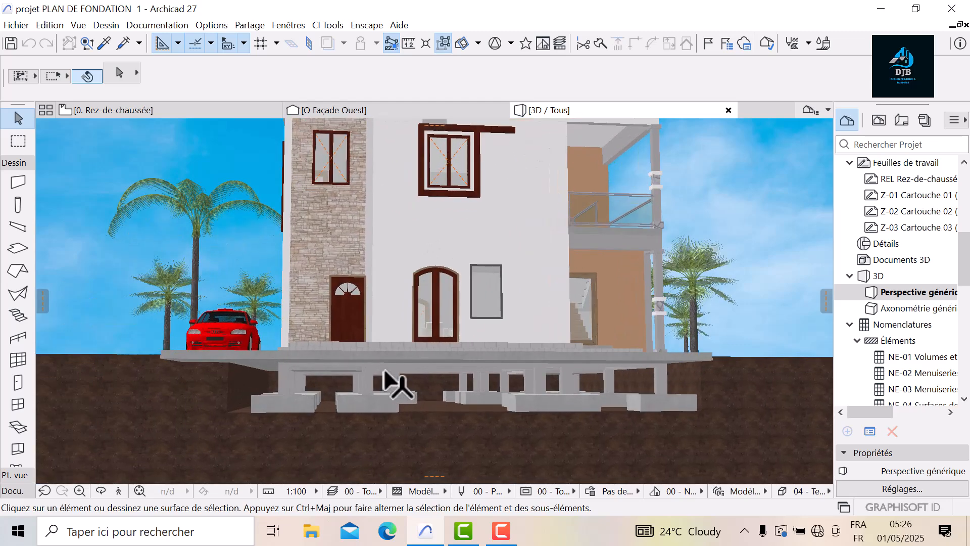
pyautogui.scroll(2, 391, 379)
pyautogui.scroll(3, 462, 381)
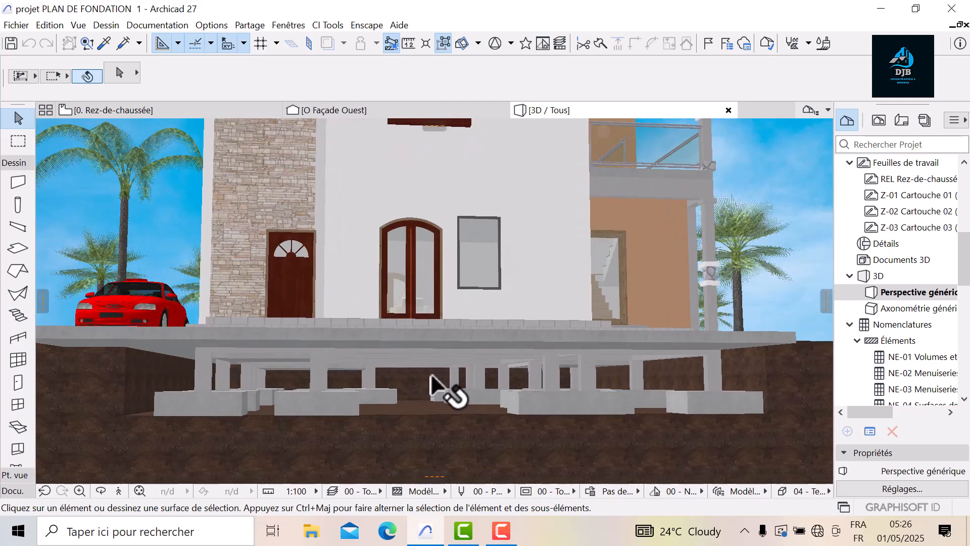
pyautogui.scroll(1, 432, 378)
pyautogui.scroll(1, 438, 376)
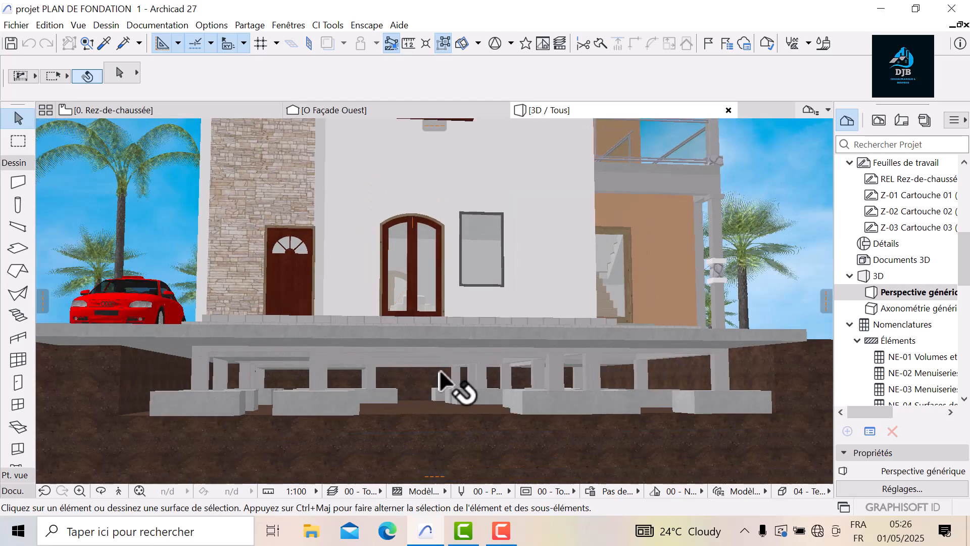
pyautogui.scroll(-1, 532, 394)
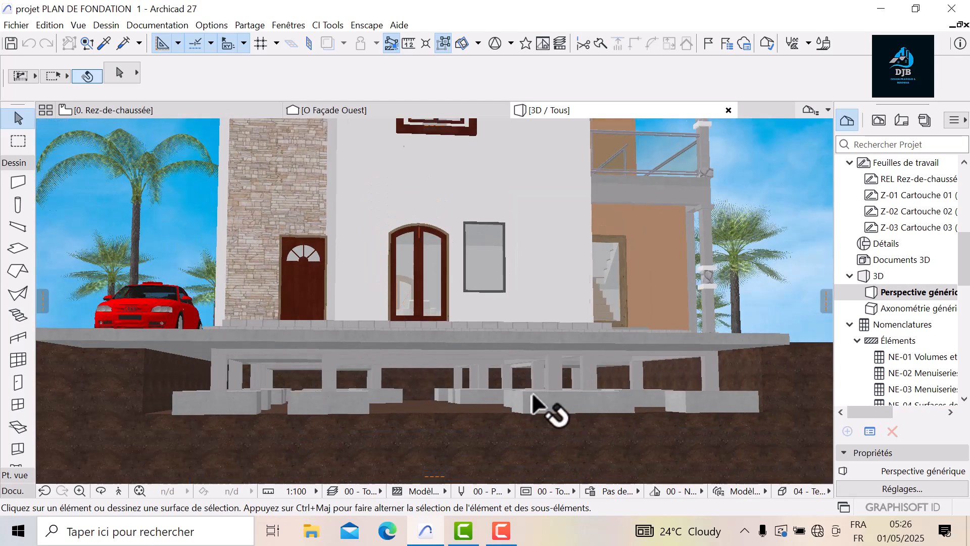
pyautogui.keyDown('shift'); pyautogui.moveTo(394, 418); pyautogui.dragTo(539, 404, button='middle'); pyautogui.keyUp('shift')
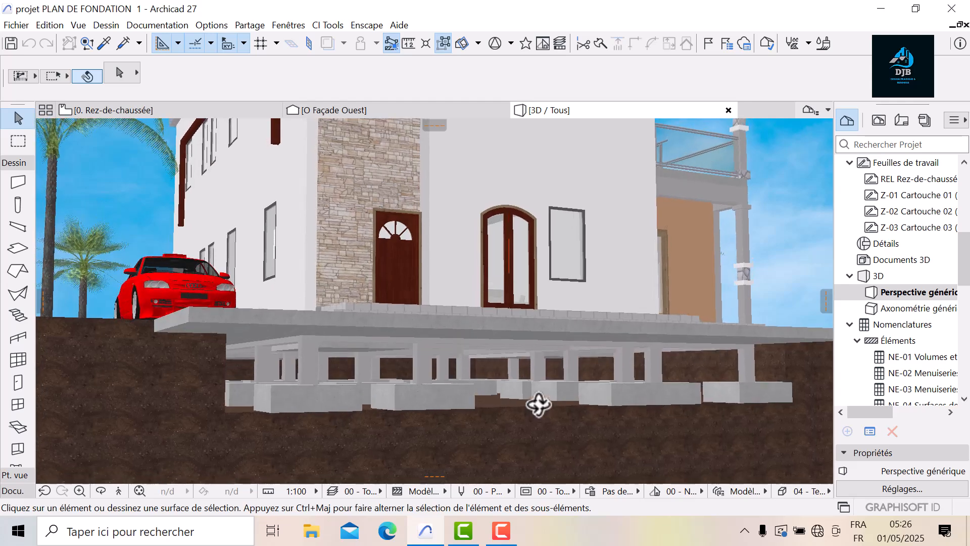
pyautogui.scroll(3, 538, 404)
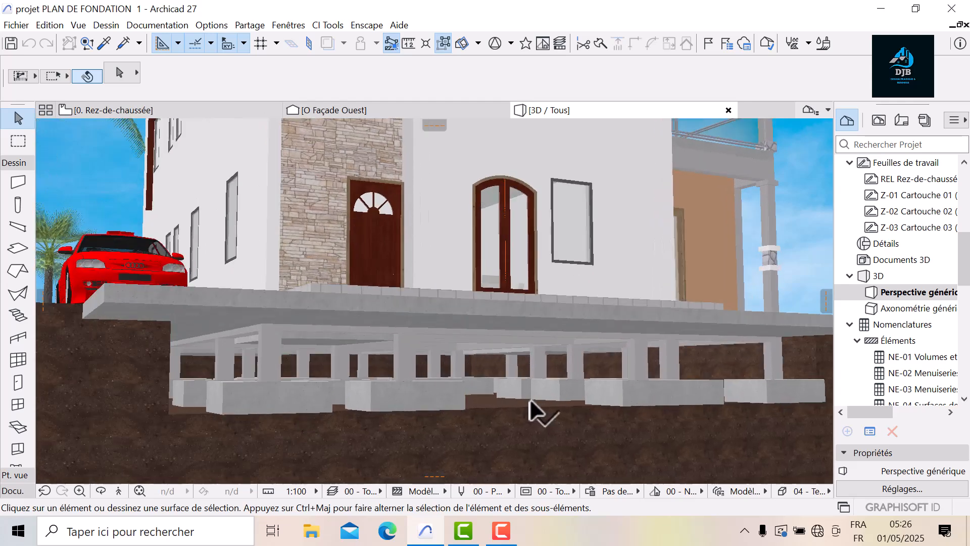
pyautogui.keyDown('shift'); pyautogui.moveTo(528, 402); pyautogui.dragTo(406, 397, button='middle'); pyautogui.keyUp('shift')
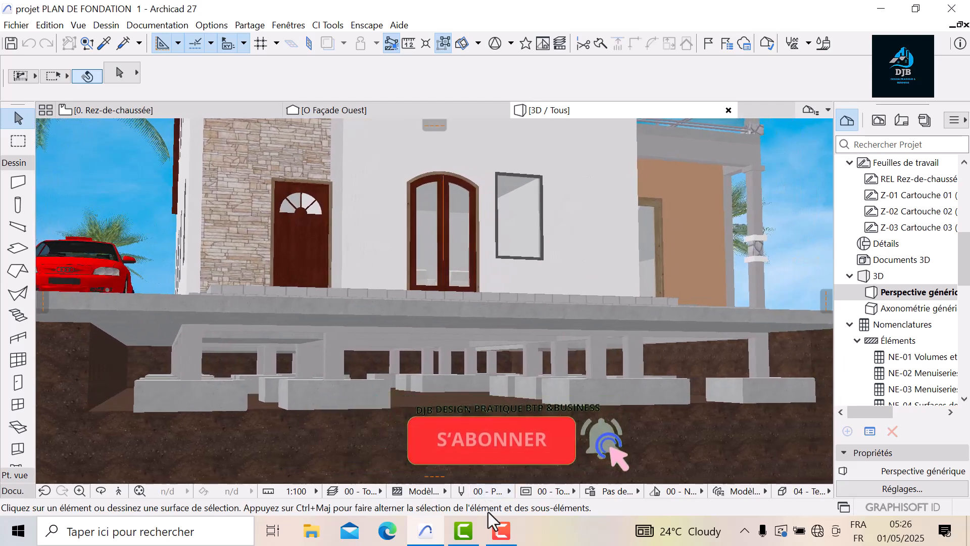
pyautogui.keyDown('shift'); pyautogui.moveTo(580, 314); pyautogui.dragTo(455, 364, button='middle'); pyautogui.keyUp('shift')
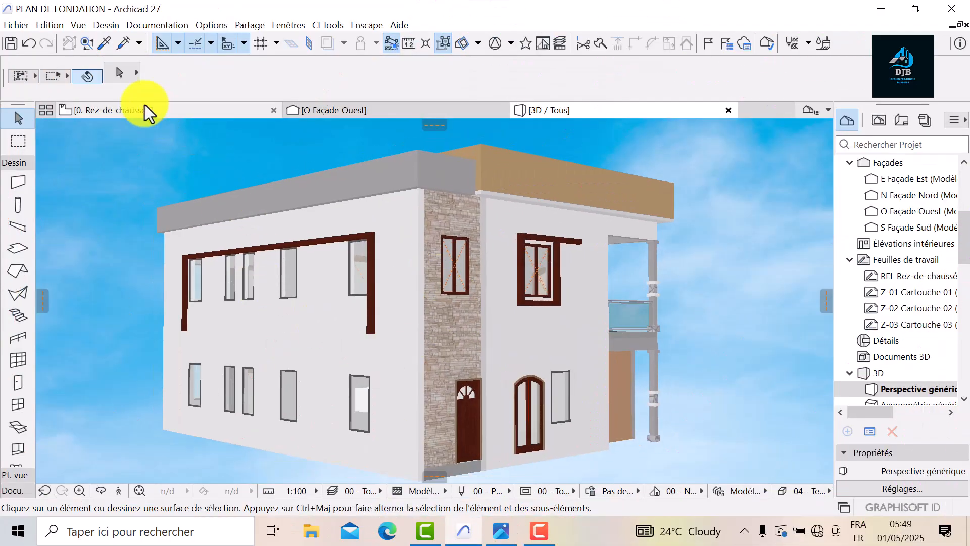
# Open the Rez-de-chaussée floor plan and fit the whole distribution plan in view
pyautogui.click(145, 107)
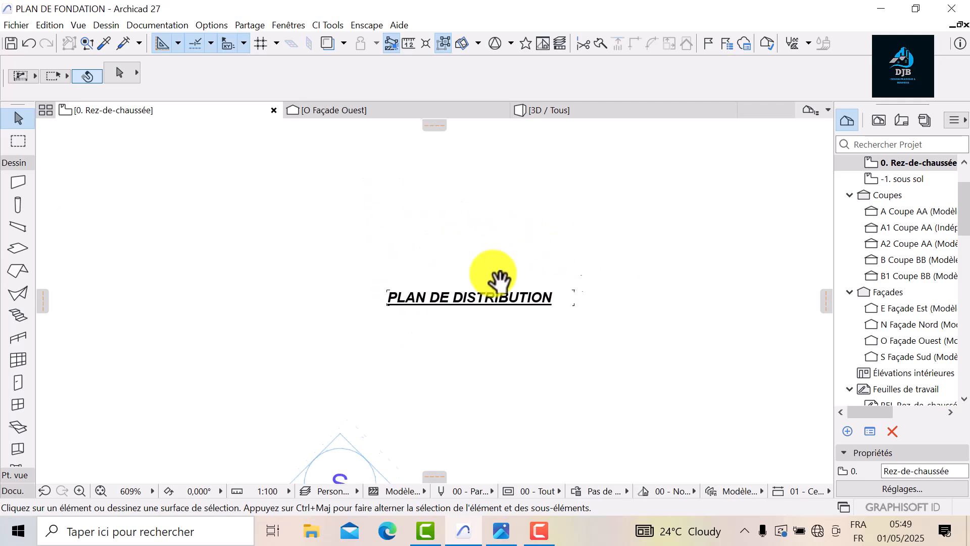
pyautogui.moveTo(500, 277); pyautogui.dragTo(483, 385, button='middle')
pyautogui.scroll(-2, 483, 333)
pyautogui.scroll(-2, 483, 334)
pyautogui.moveTo(469, 255); pyautogui.dragTo(448, 340, button='middle')
pyautogui.scroll(-3, 448, 340)
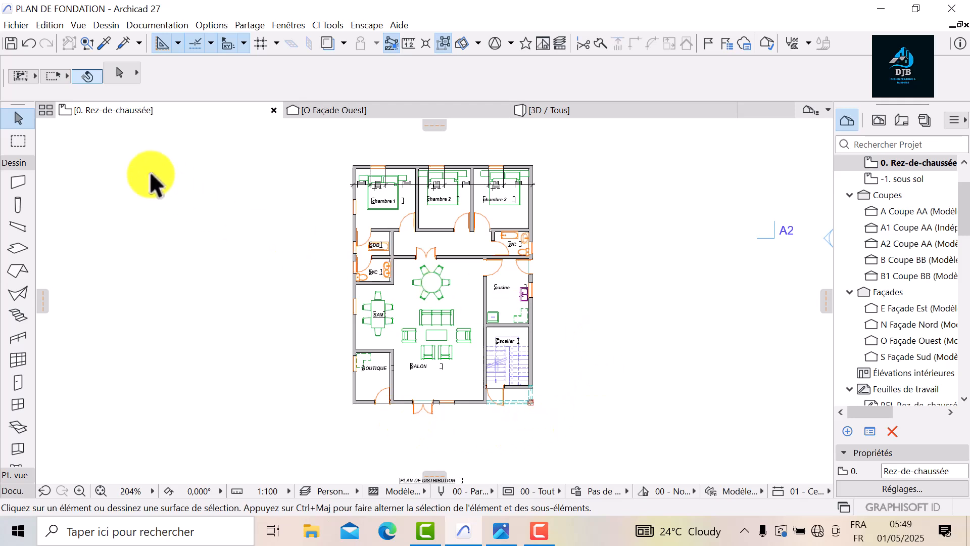
# Rename the -1 storey as "fondation" in the storey settings
pyautogui.rightClick(113, 109)
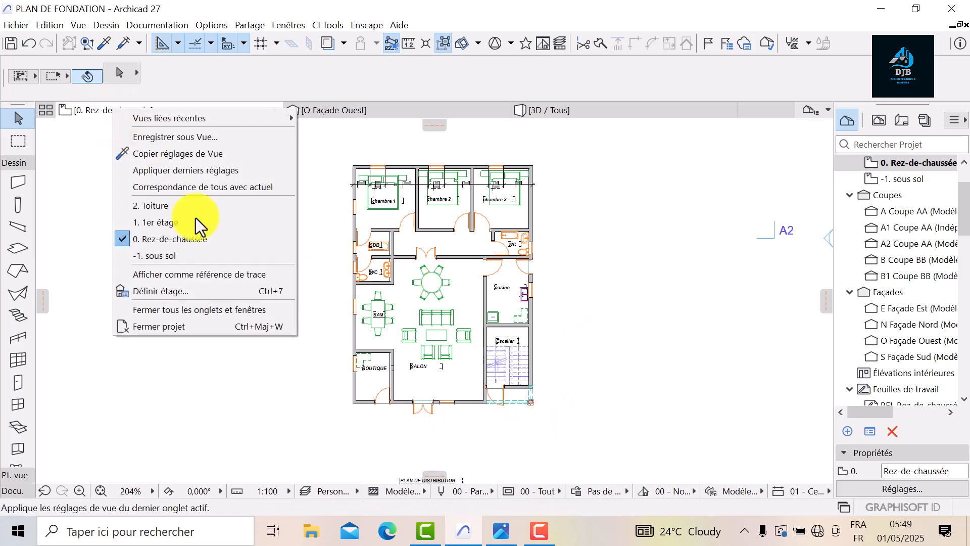
pyautogui.click(162, 293)
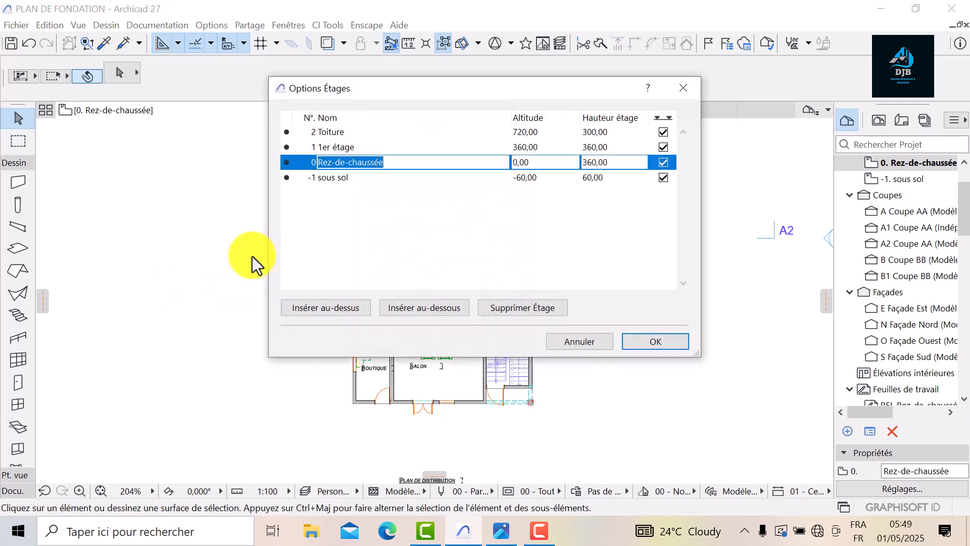
pyautogui.click(354, 178)
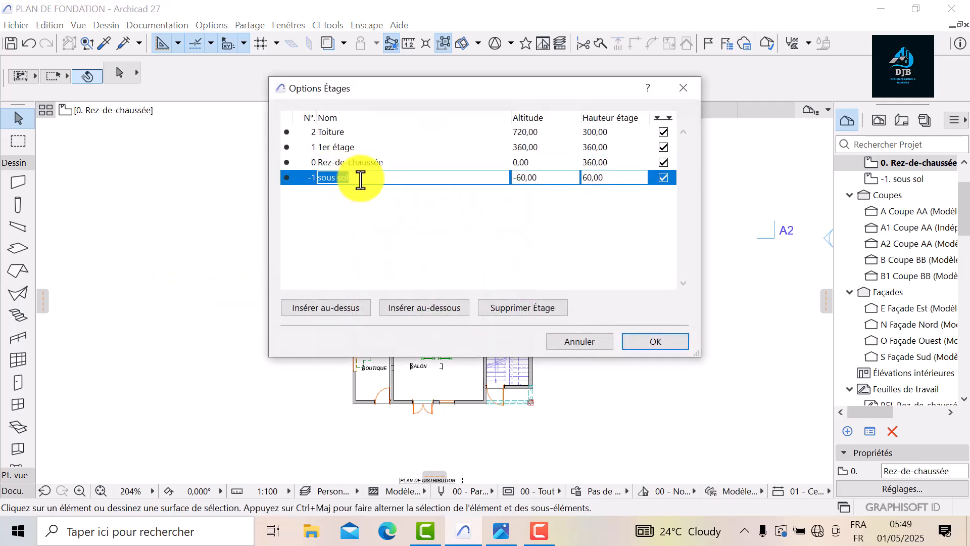
pyautogui.press('BackSpace')
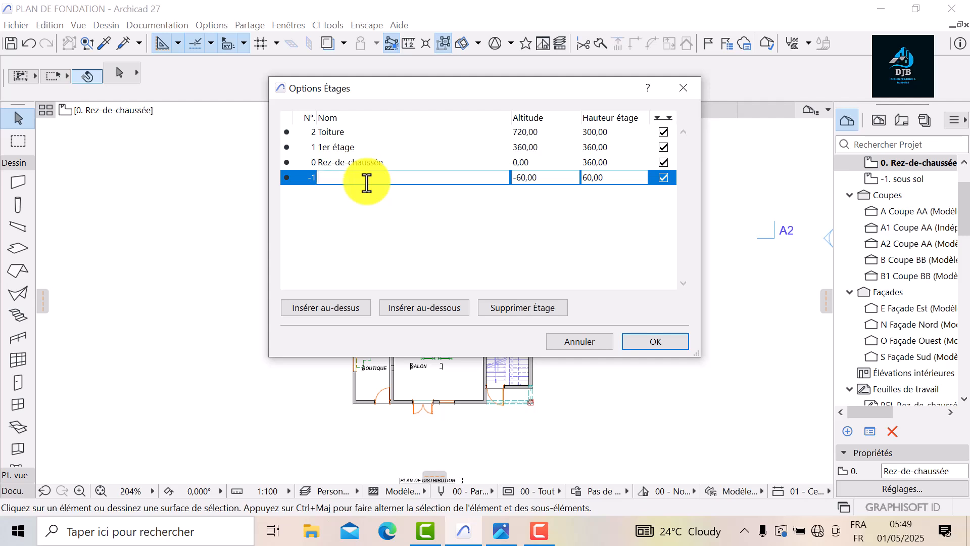
pyautogui.write('fondation')
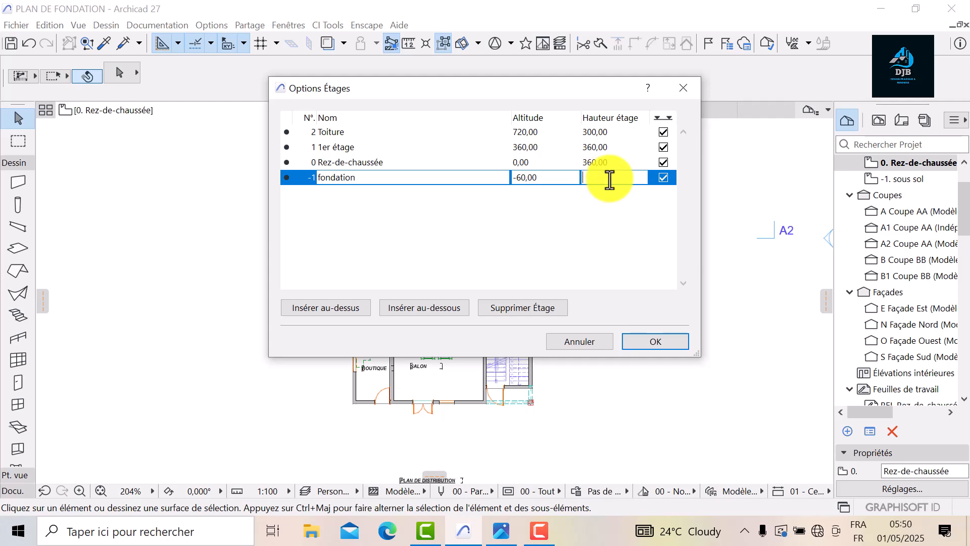
pyautogui.click(655, 341)
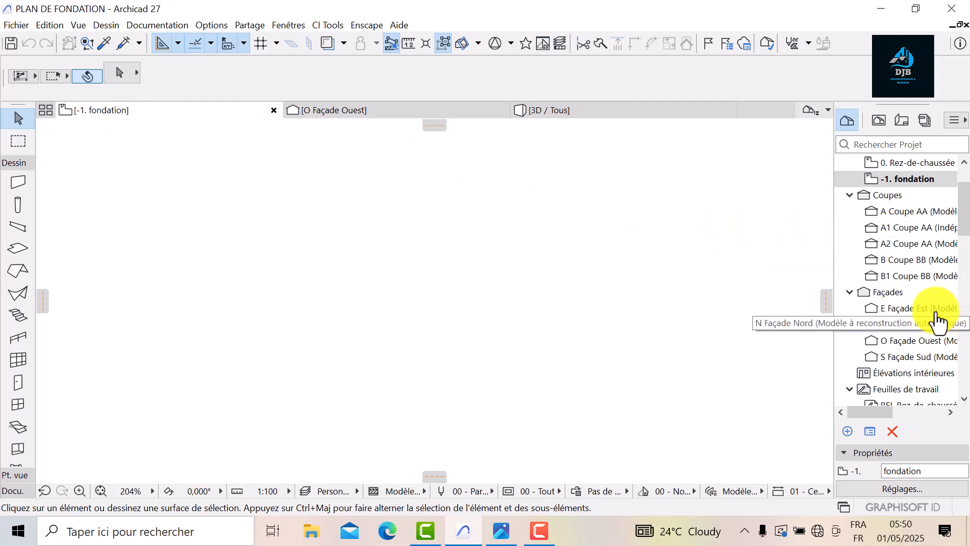
# Show the Rez-de-chaussée storey as the trace reference under the fondation plan
pyautogui.scroll(3, 889, 227)
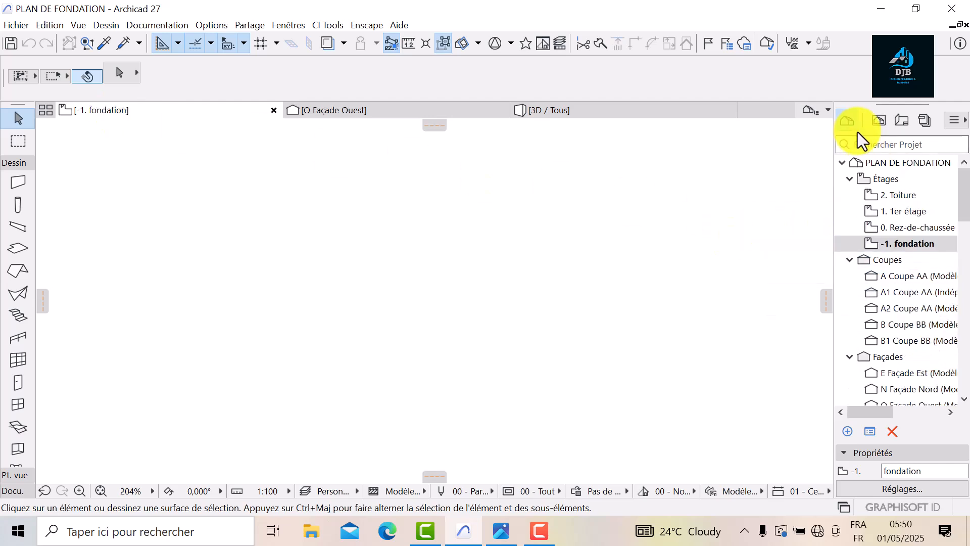
pyautogui.click(894, 229)
pyautogui.rightClick(894, 234)
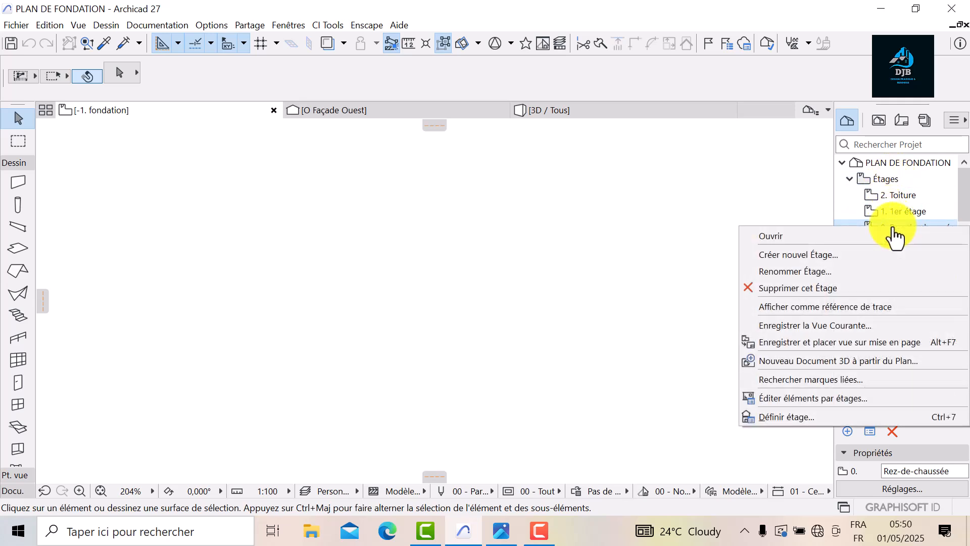
pyautogui.click(783, 306)
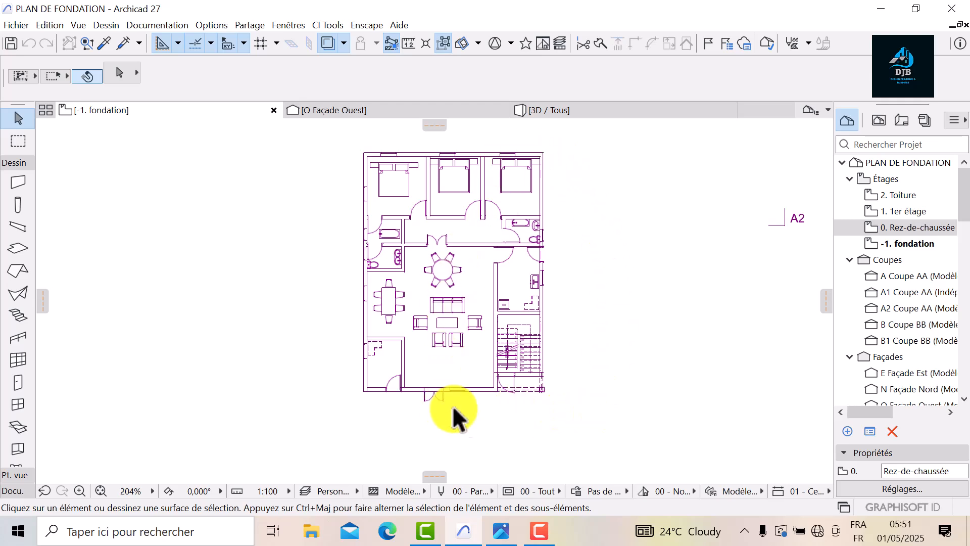
# Start the Line tool on the fondation plan with the full ground-floor trace in view
pyautogui.scroll(3, 487, 425)
pyautogui.scroll(2, 365, 386)
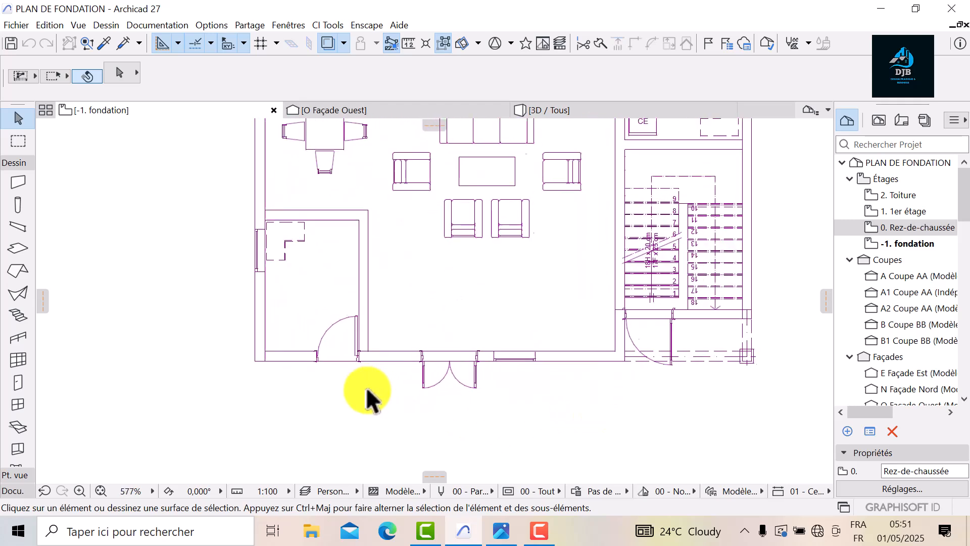
pyautogui.scroll(2, 556, 347)
pyautogui.scroll(-2, 527, 356)
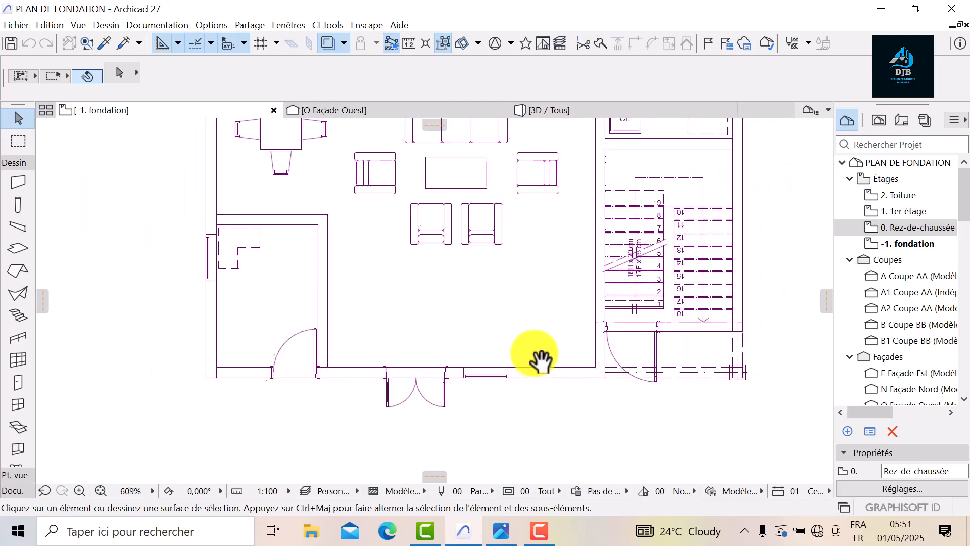
pyautogui.press('l')
pyautogui.scroll(-3, 372, 403)
pyautogui.scroll(-1, 443, 255)
pyautogui.moveTo(443, 255); pyautogui.dragTo(432, 331, button='middle')
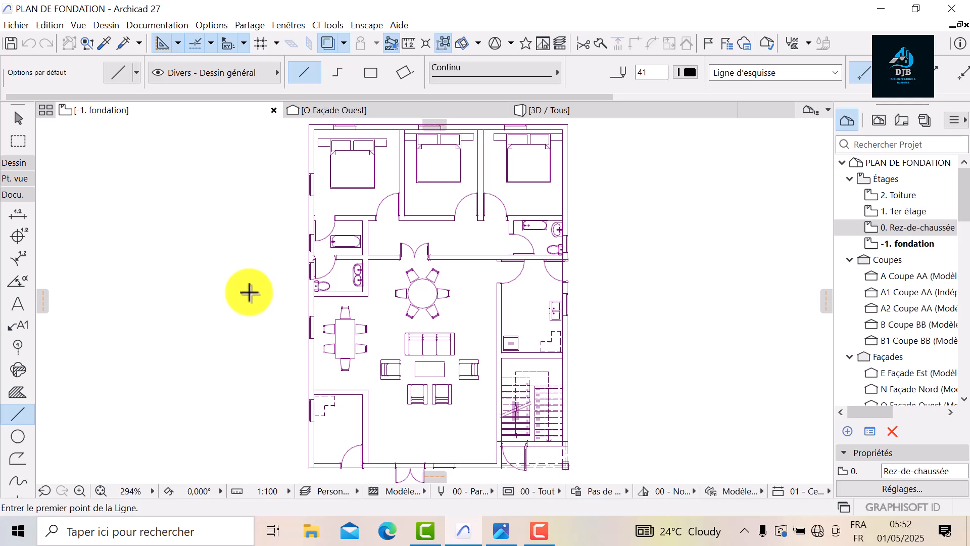
pyautogui.moveTo(43, 300); pyautogui.dragTo(308, 309)
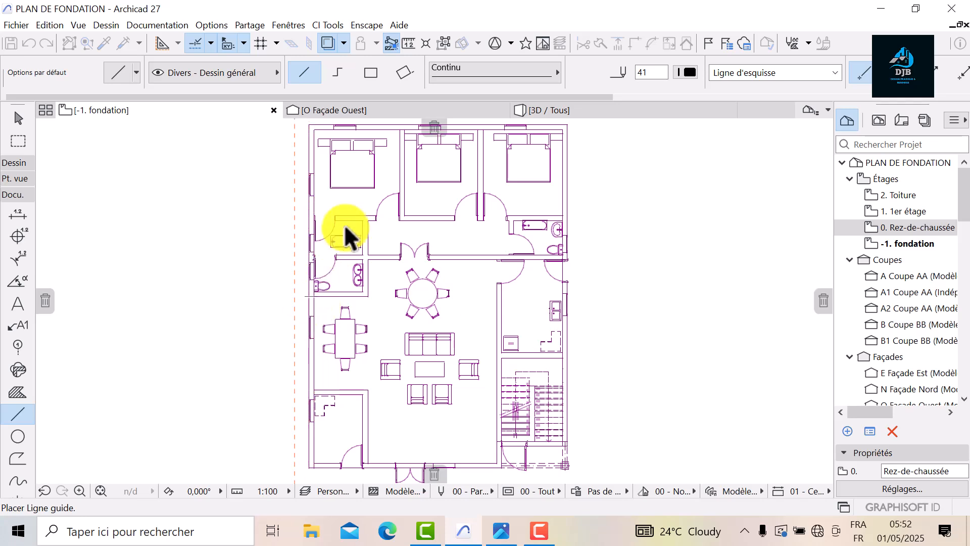
pyautogui.scroll(2, 384, 192)
pyautogui.moveTo(436, 122); pyautogui.dragTo(434, 152)
pyautogui.moveTo(434, 194); pyautogui.dragTo(432, 125)
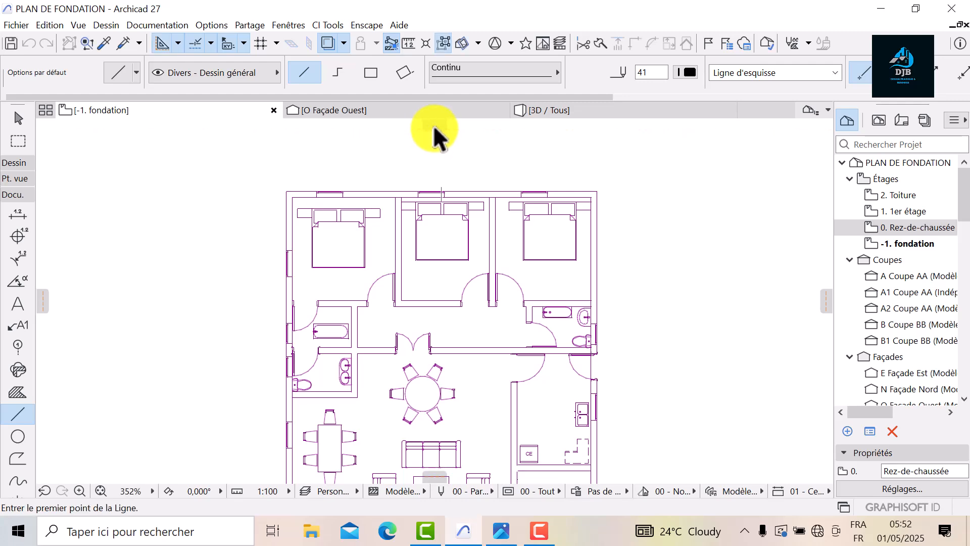
pyautogui.scroll(-2, 439, 232)
pyautogui.scroll(2, 411, 270)
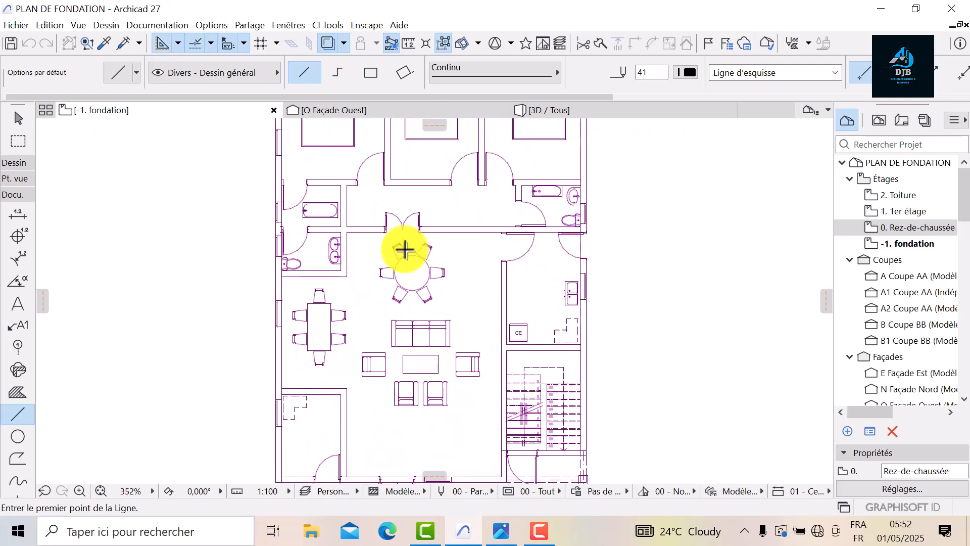
pyautogui.scroll(-1, 405, 248)
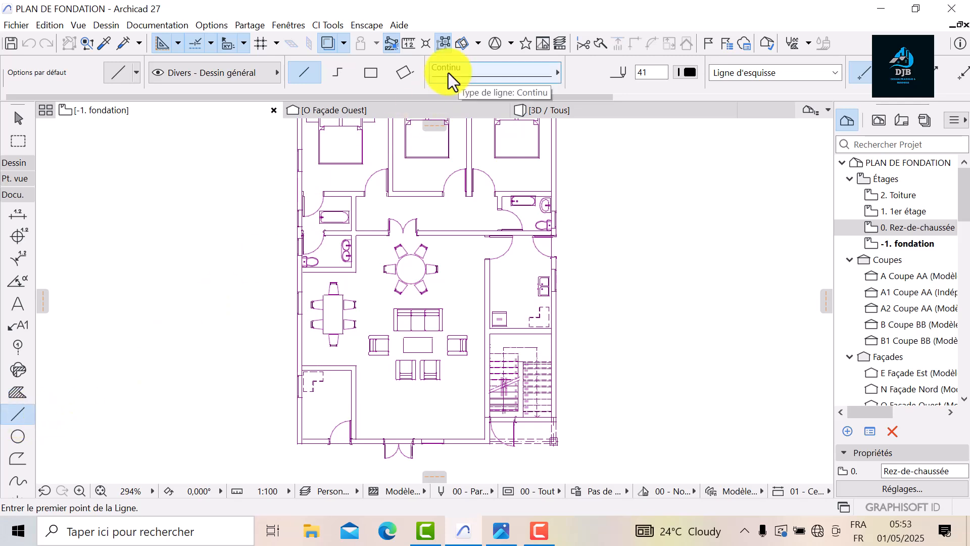
# Set the Line tool's line type to Axe and its pen to number 20, the 0.20 mm Système d'axe pen
pyautogui.click(509, 74)
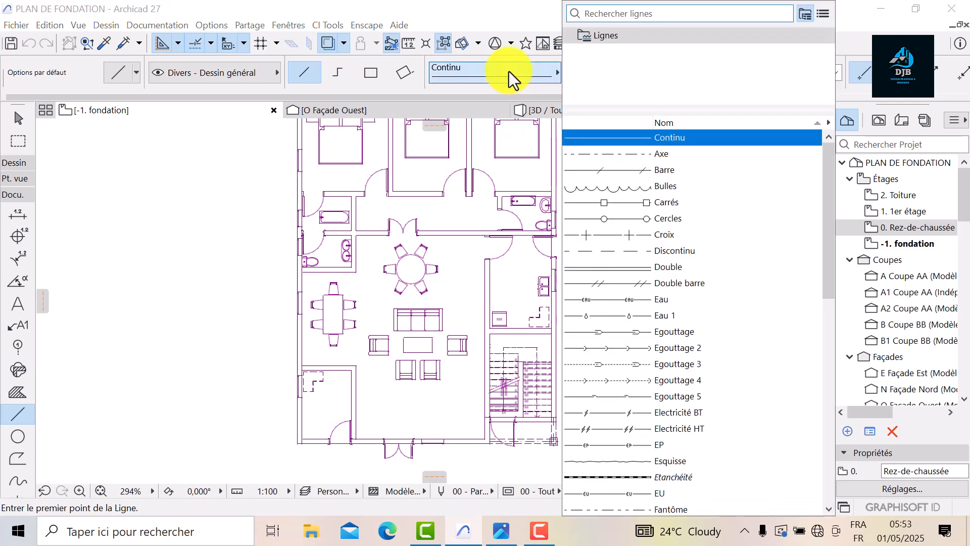
pyautogui.click(621, 154)
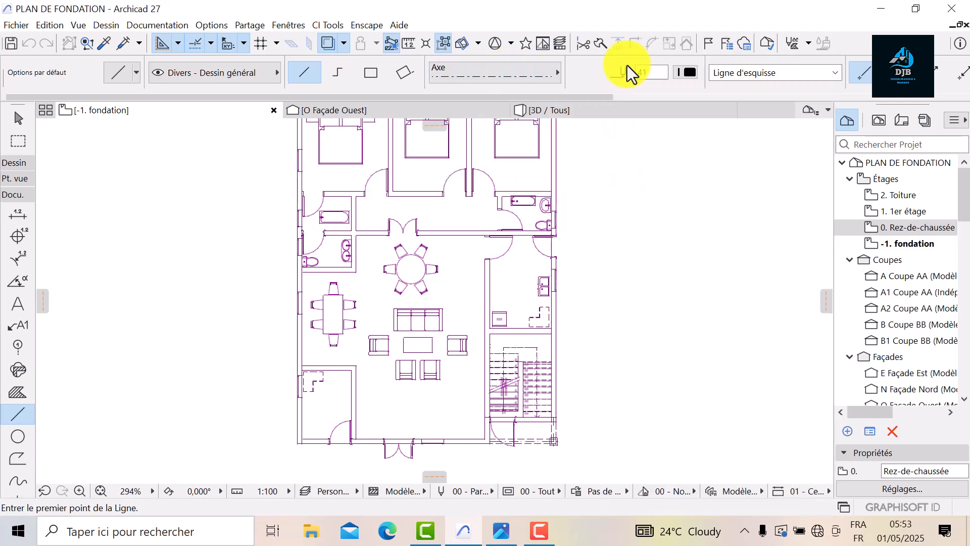
pyautogui.click(687, 75)
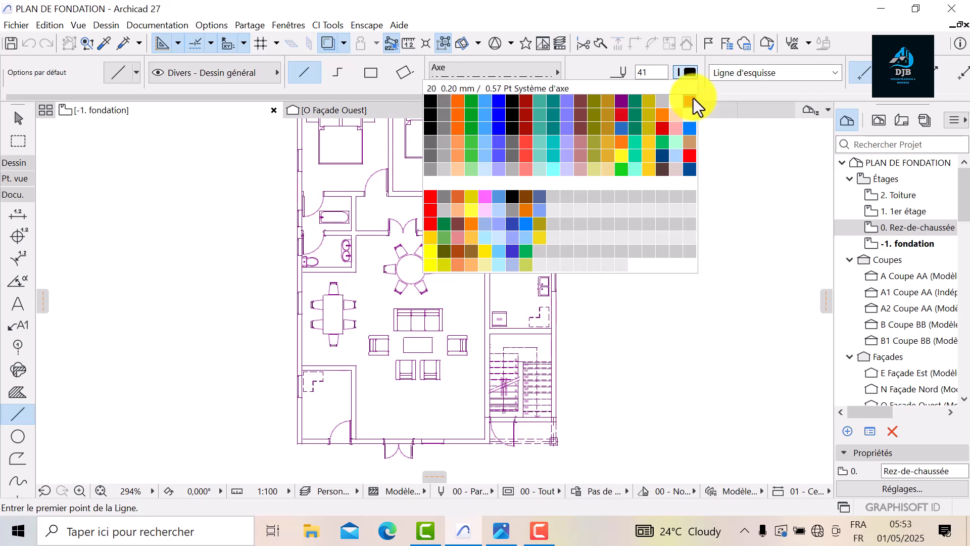
pyautogui.click(693, 99)
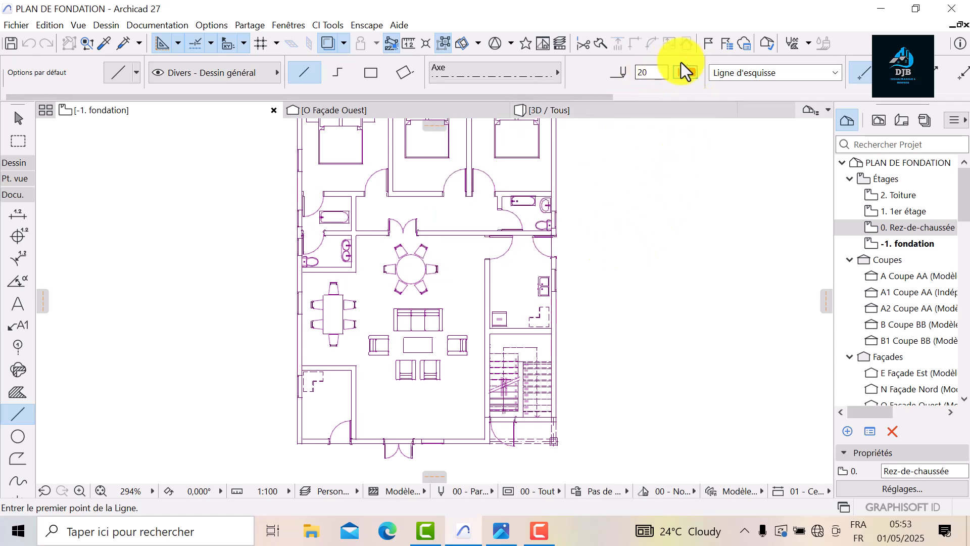
pyautogui.click(689, 73)
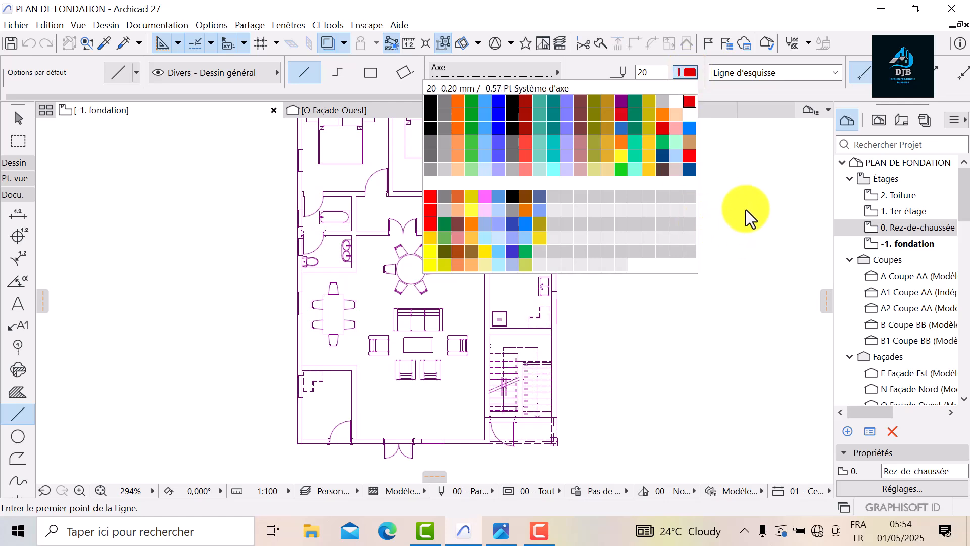
pyautogui.click(727, 169)
# Draw a horizontal axis line about 1652 long along the outer face of the entrance wall, extending past both building corners
pyautogui.scroll(6, 287, 475)
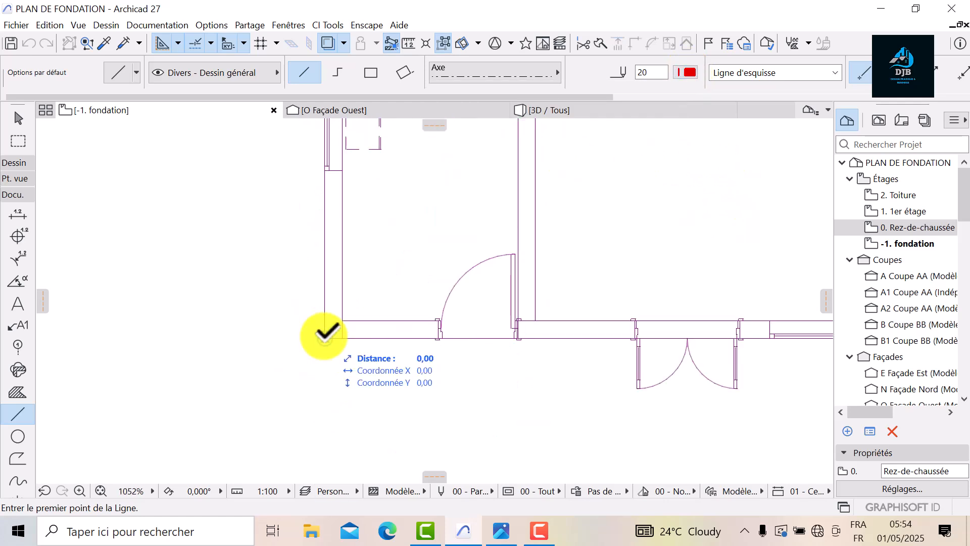
pyautogui.click(324, 337)
pyautogui.scroll(-8, 449, 347)
pyautogui.scroll(9, 628, 338)
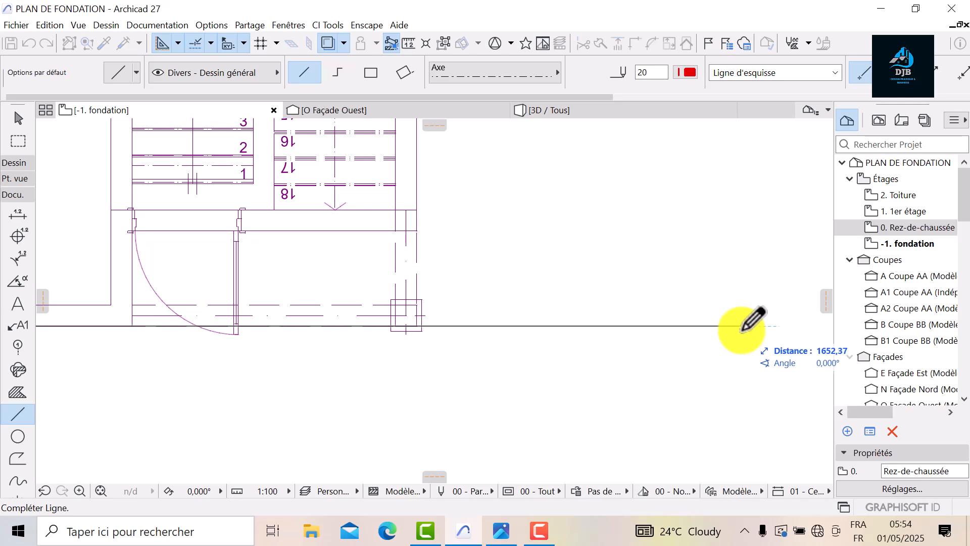
pyautogui.click(741, 330)
pyautogui.scroll(-6, 744, 333)
pyautogui.scroll(7, 340, 333)
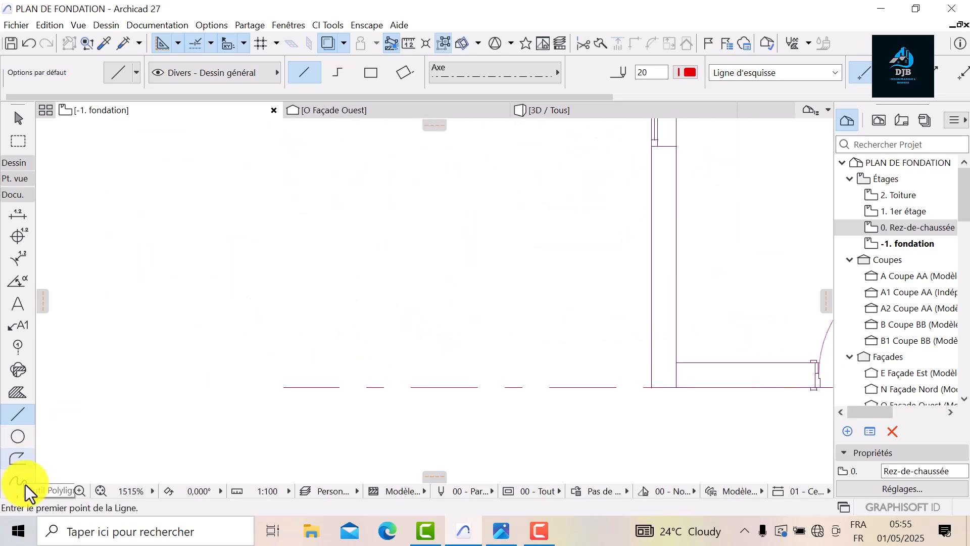
# Draw a full circle of radius 50 with the Continu line type in the empty area left of the house
pyautogui.click(19, 440)
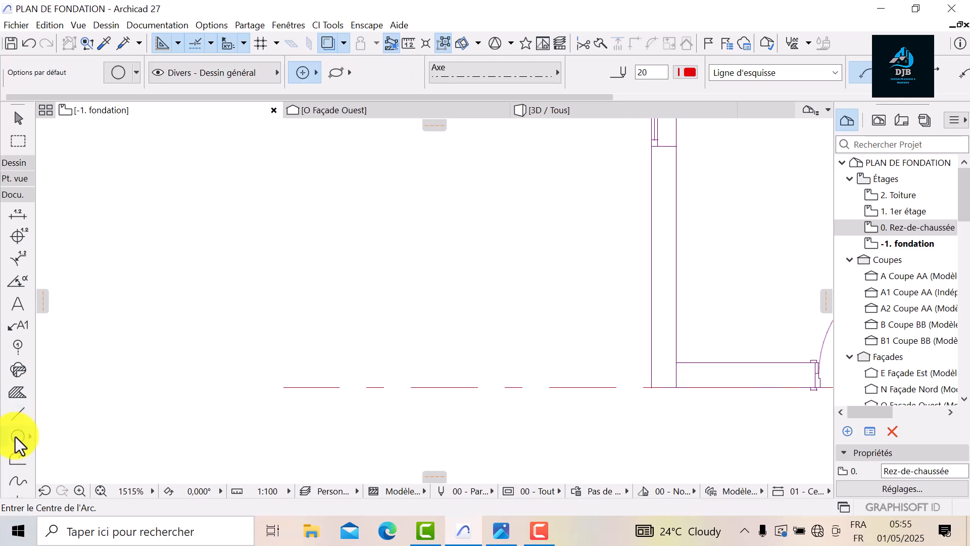
pyautogui.click(544, 74)
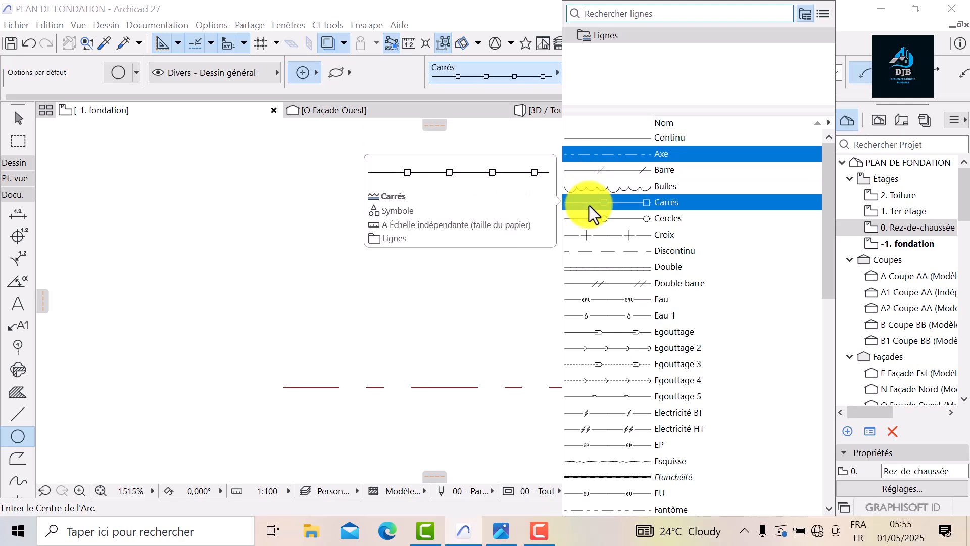
pyautogui.click(629, 138)
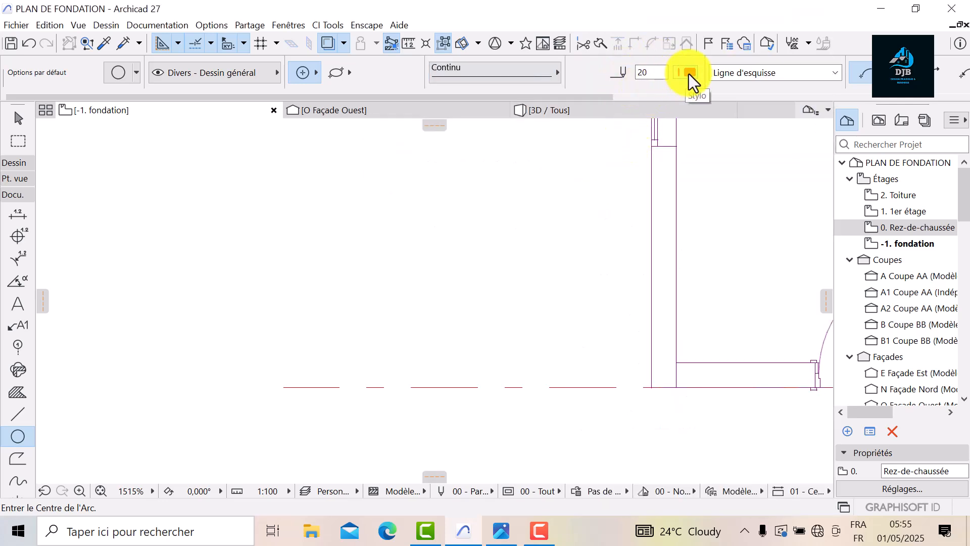
pyautogui.click(198, 224)
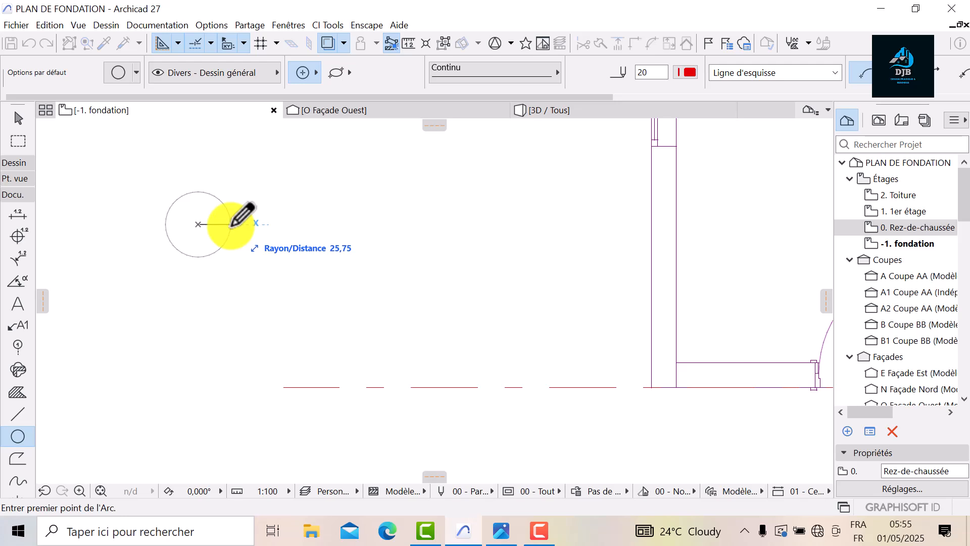
pyautogui.write('50')
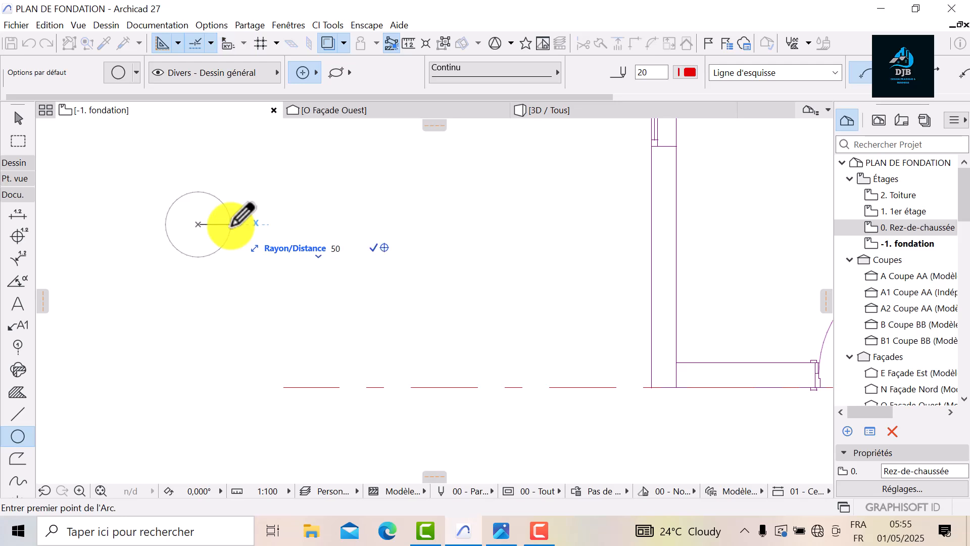
pyautogui.press('Return')
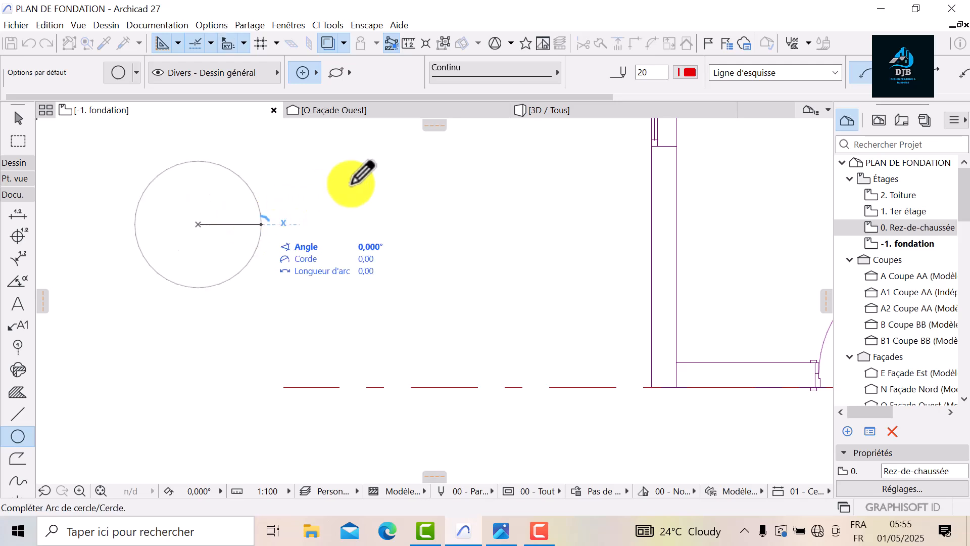
pyautogui.doubleClick(279, 273)
# Start a text block beside the circle with a 5 mm height and bold lettering
pyautogui.scroll(-5, 279, 291)
pyautogui.moveTo(279, 292); pyautogui.dragTo(306, 353, button='middle')
pyautogui.scroll(-1, 311, 353)
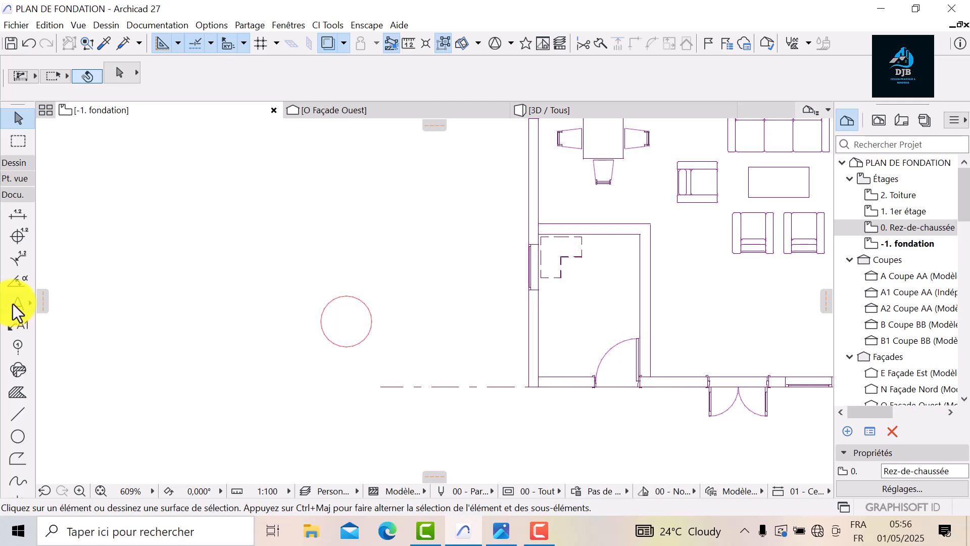
pyautogui.click(14, 305)
pyautogui.click(249, 236)
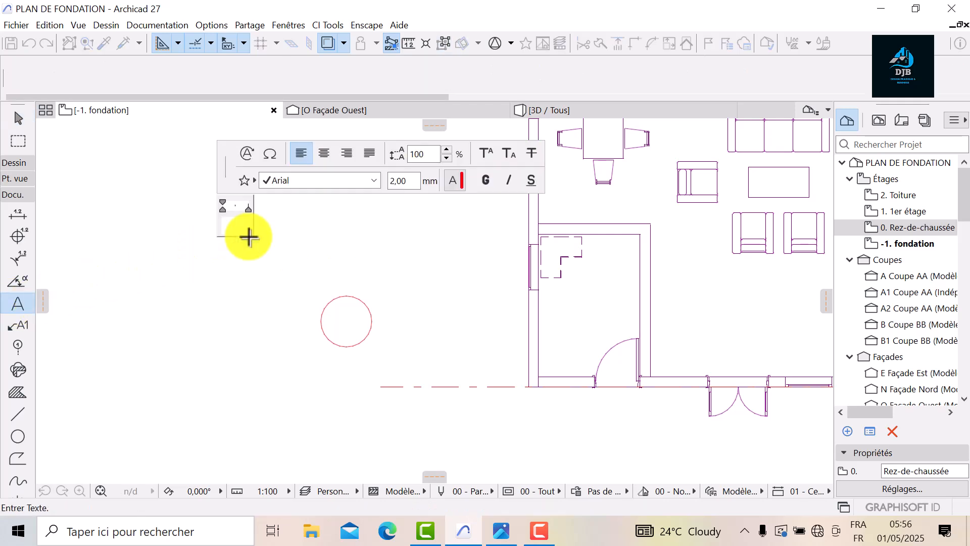
pyautogui.write('5')
pyautogui.click(462, 172)
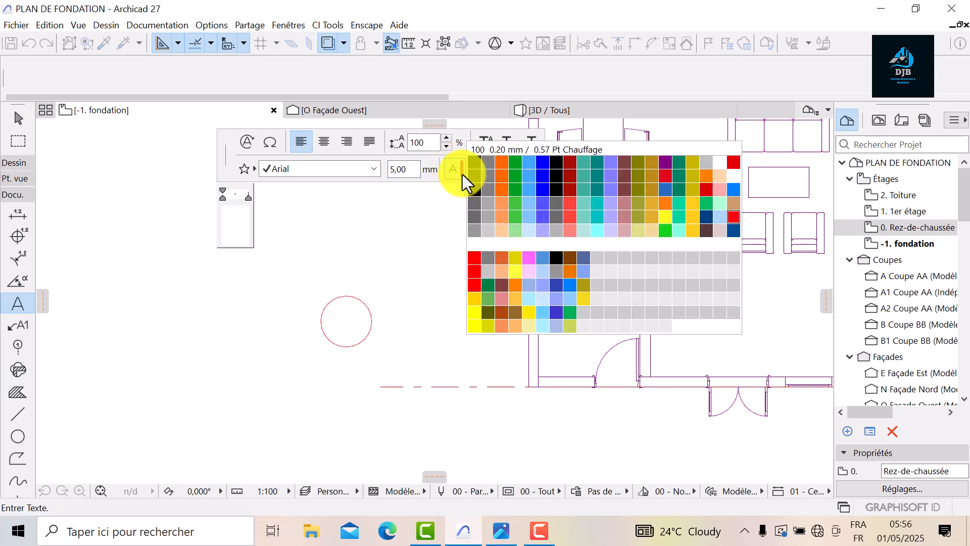
pyautogui.click(474, 190)
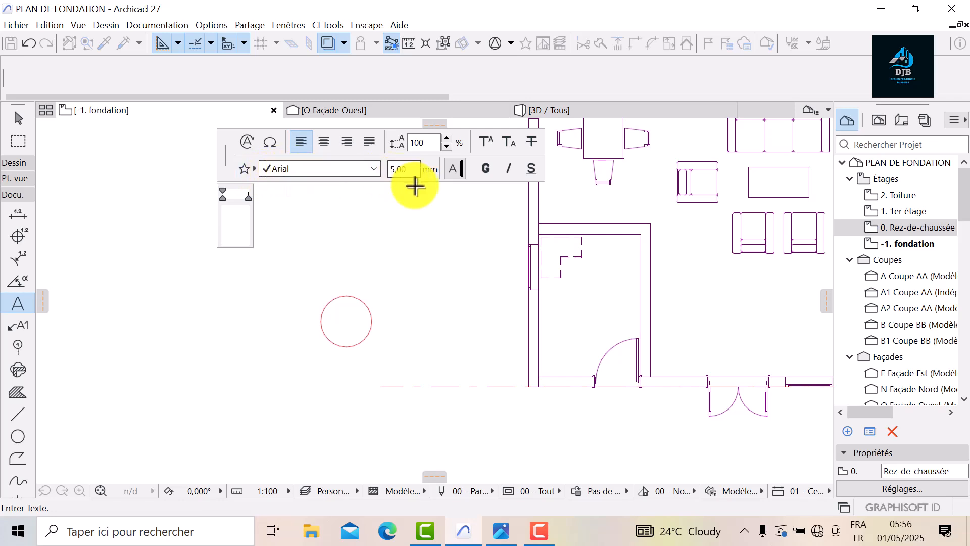
pyautogui.click(488, 171)
# Set the text pen to red, enter the letter "a" and finish the text block
pyautogui.click(457, 167)
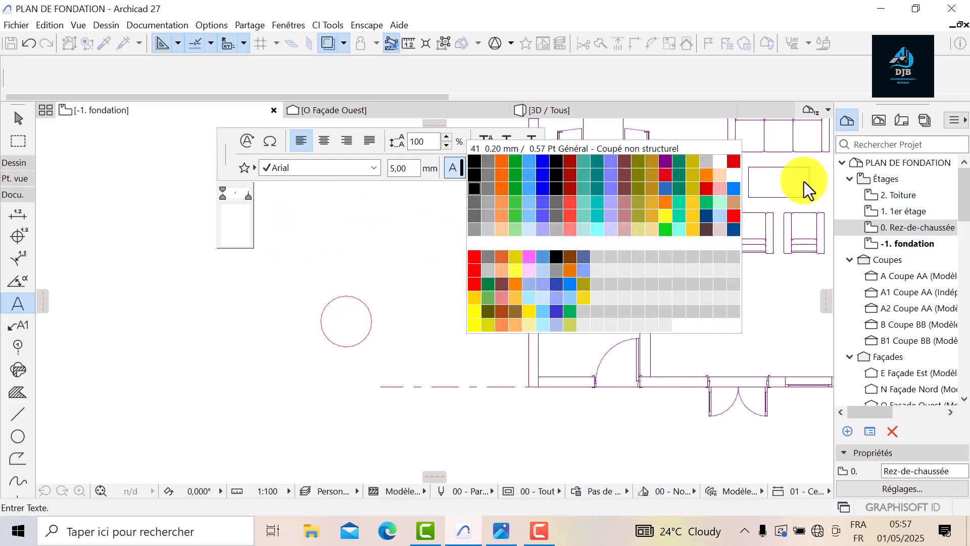
pyautogui.click(735, 164)
pyautogui.write('A')
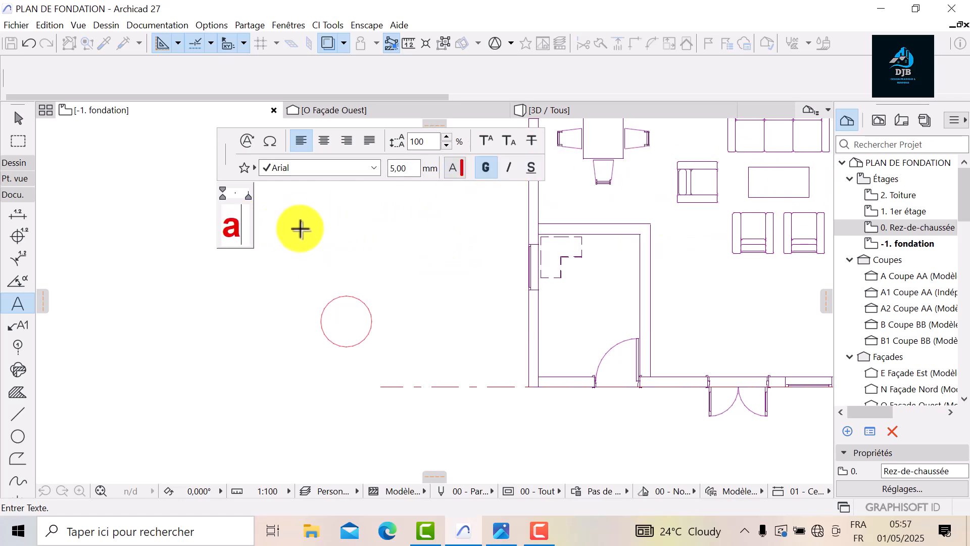
pyautogui.click(261, 231)
pyautogui.scroll(3, 197, 212)
pyautogui.scroll(-2, 226, 232)
# Move the letter a into the centre of the circle to form an axis marker
pyautogui.click(17, 118)
pyautogui.click(251, 232)
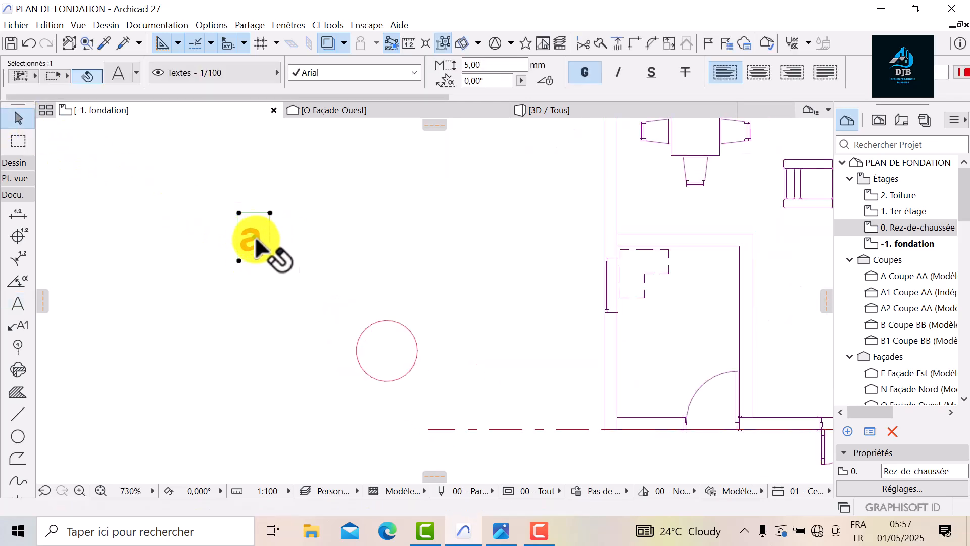
pyautogui.click(251, 232)
pyautogui.scroll(3, 400, 344)
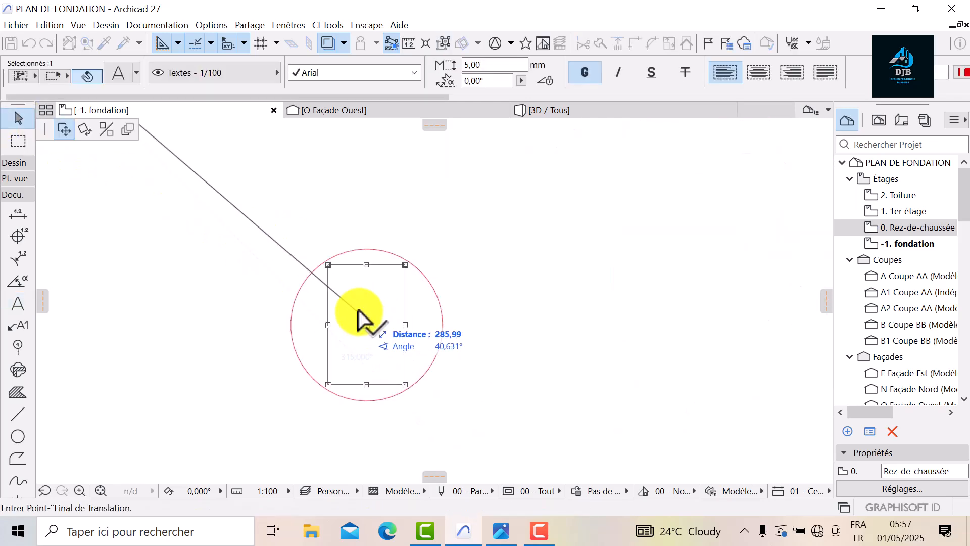
pyautogui.click(380, 316)
# Select the circle together with its letter and place a copy of this axis marker further left
pyautogui.scroll(-3, 434, 363)
pyautogui.scroll(3, 413, 345)
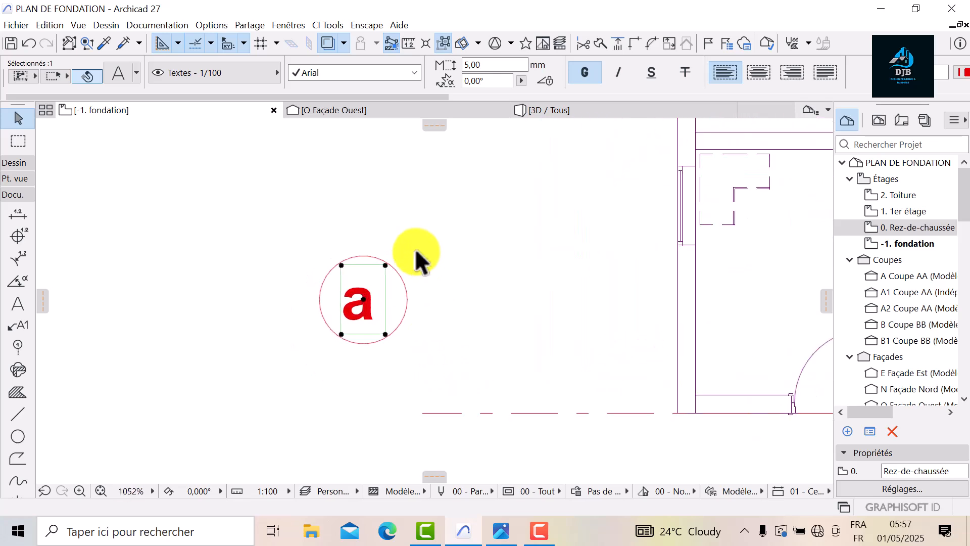
pyautogui.click(309, 283)
pyautogui.scroll(1, 309, 285)
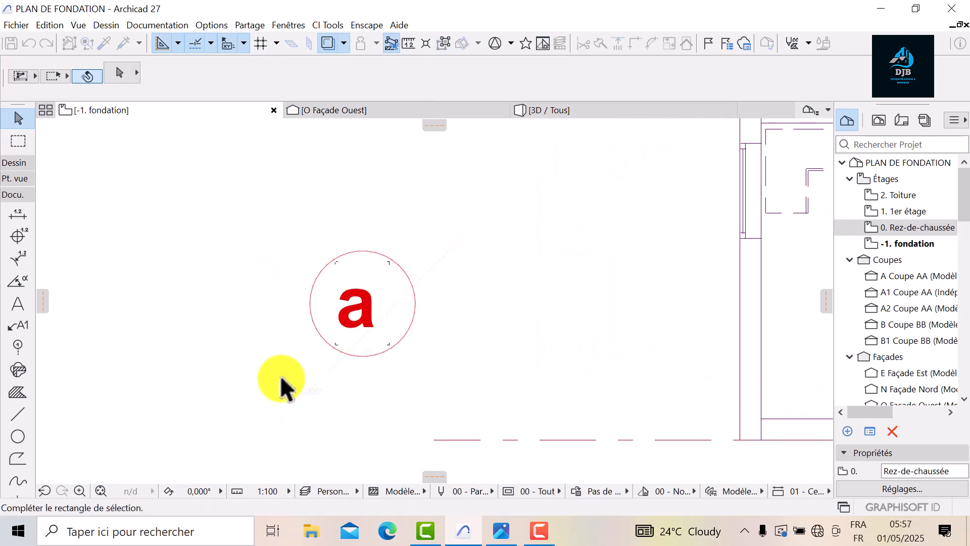
pyautogui.click(377, 324)
pyautogui.click(360, 306)
pyautogui.scroll(-1, 217, 298)
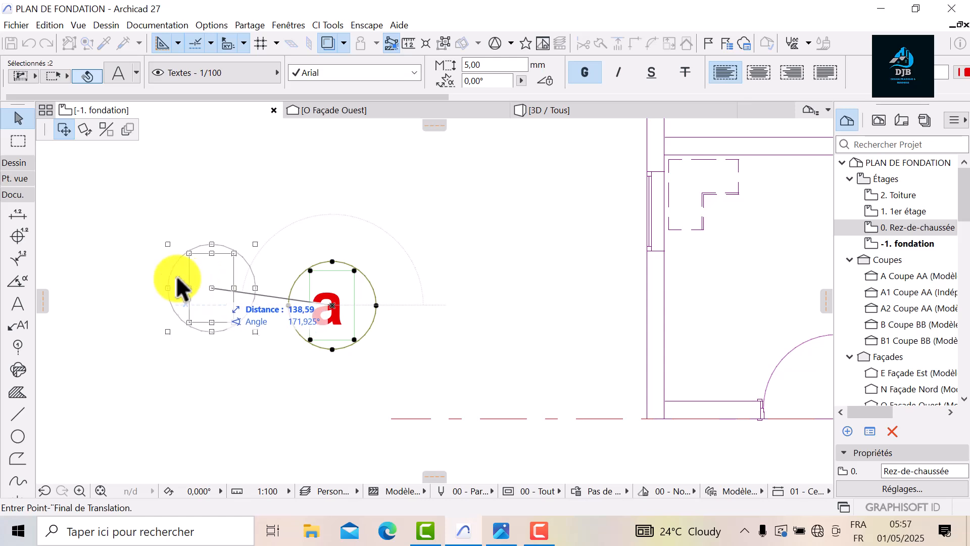
pyautogui.moveTo(119, 316); pyautogui.dragTo(374, 299, button='middle')
pyautogui.click(244, 289)
# Replace the letter in the copied marker with the number 1
pyautogui.scroll(4, 245, 290)
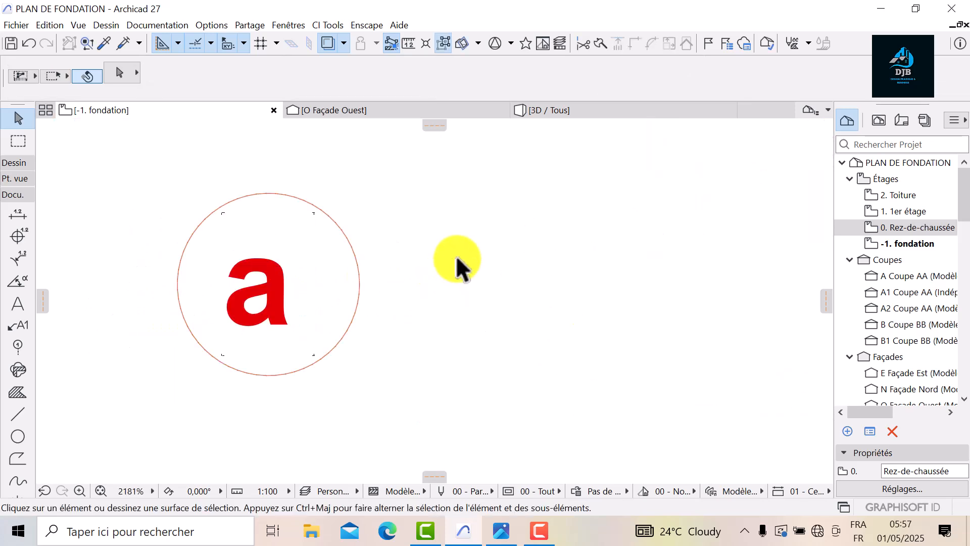
pyautogui.doubleClick(303, 305)
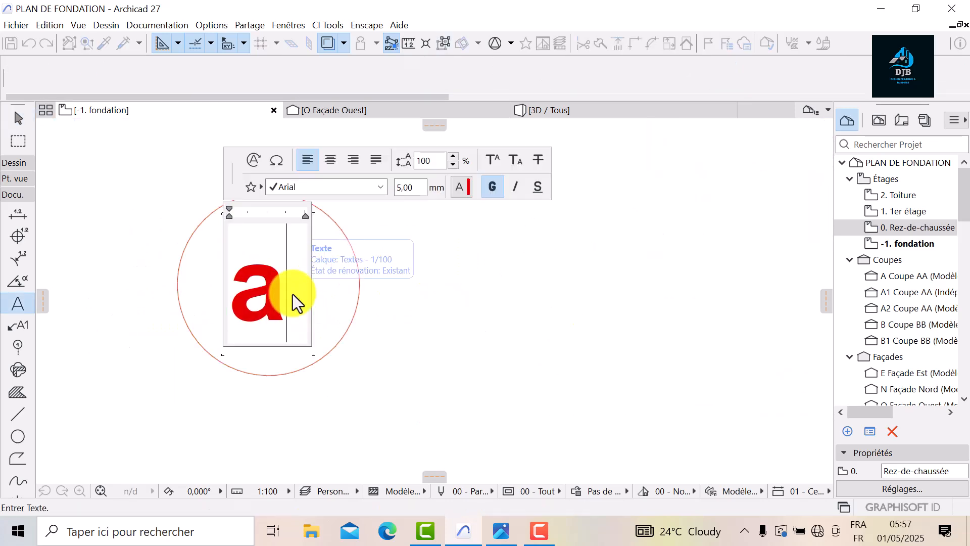
pyautogui.press('BackSpace')
pyautogui.write('&')
pyautogui.press('BackSpace')
pyautogui.write('1')
pyautogui.click(156, 206)
# Move the circled a marker from near the axis line to just below the circled 1 marker
pyautogui.scroll(-4, 567, 405)
pyautogui.moveTo(500, 368); pyautogui.dragTo(155, 301, button='middle')
pyautogui.scroll(-1, 155, 301)
pyautogui.click(330, 278)
pyautogui.click(250, 332)
pyautogui.scroll(4, 269, 311)
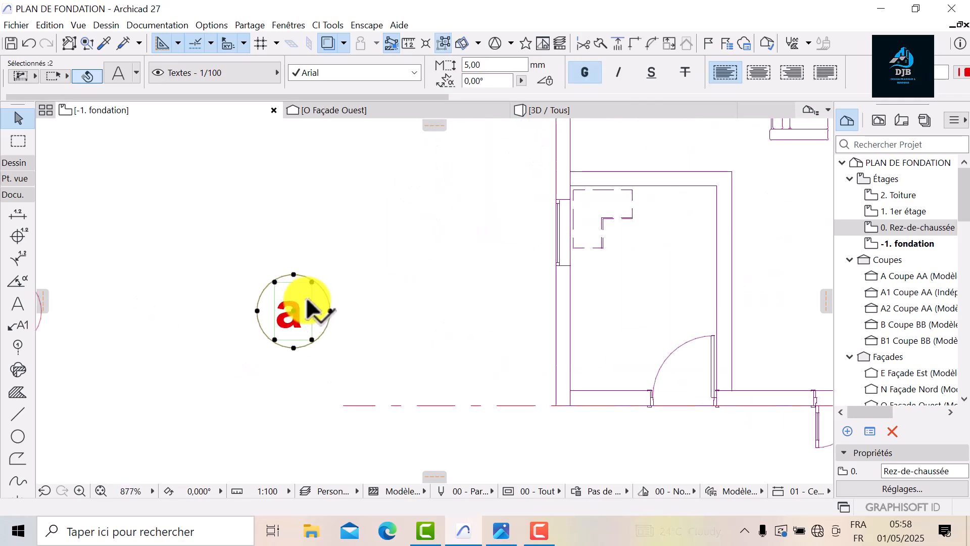
pyautogui.click(295, 309)
pyautogui.scroll(-3, 368, 325)
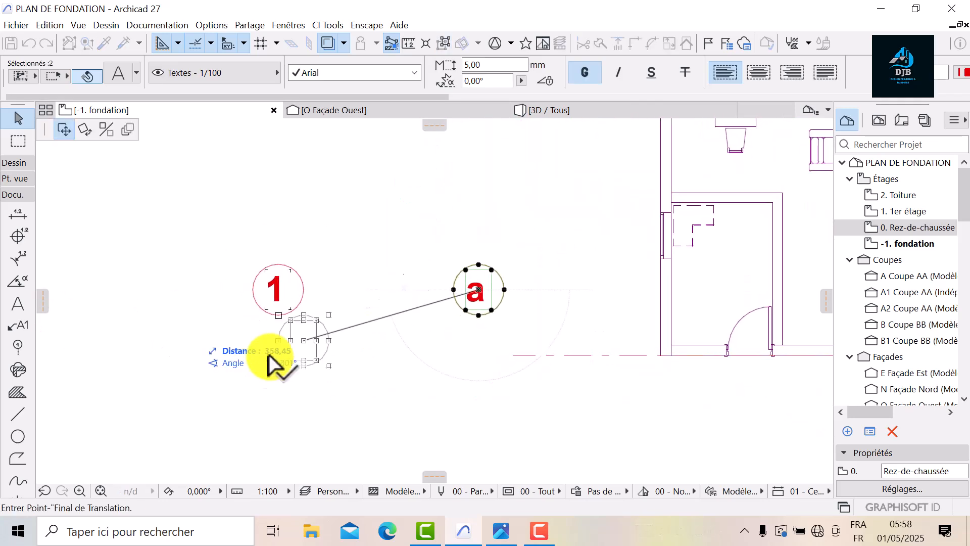
pyautogui.click(269, 383)
# Make a copy of the horizontal axis line rotated 90° about the building's lower-left outer corner
pyautogui.scroll(4, 299, 379)
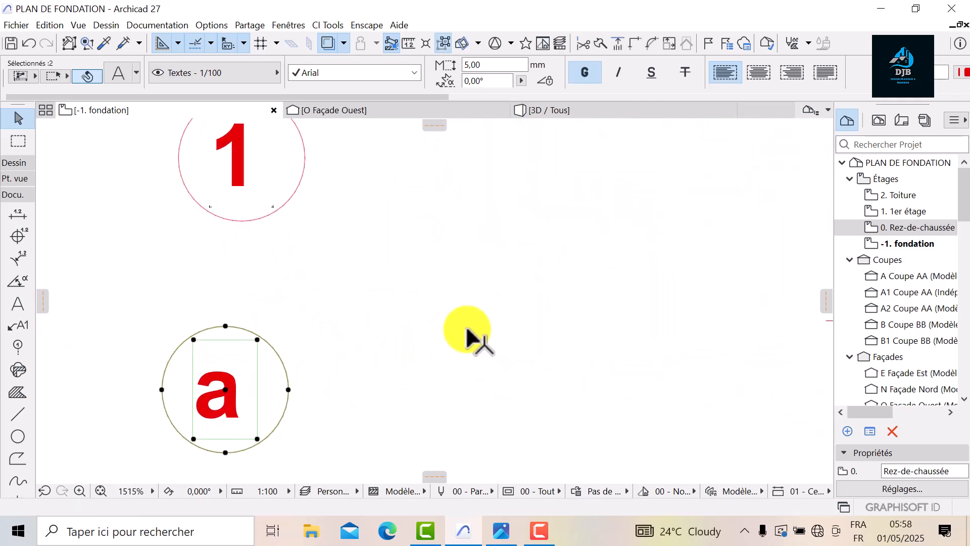
pyautogui.scroll(-6, 449, 330)
pyautogui.moveTo(742, 324); pyautogui.dragTo(586, 320, button='middle')
pyautogui.click(587, 321)
pyautogui.scroll(3, 399, 350)
pyautogui.scroll(3, 328, 284)
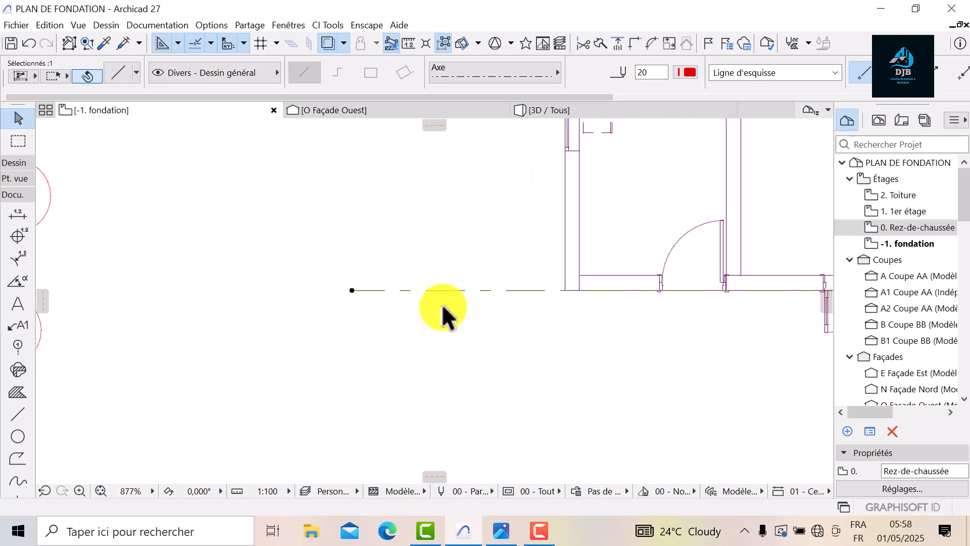
pyautogui.scroll(-4, 442, 310)
pyautogui.scroll(2, 372, 271)
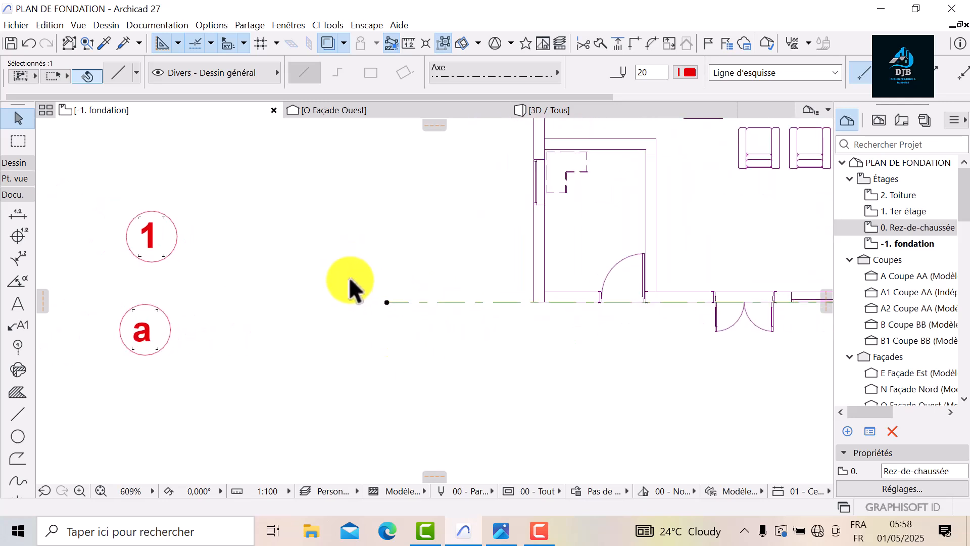
pyautogui.rightClick(349, 303)
pyautogui.moveTo(480, 126)
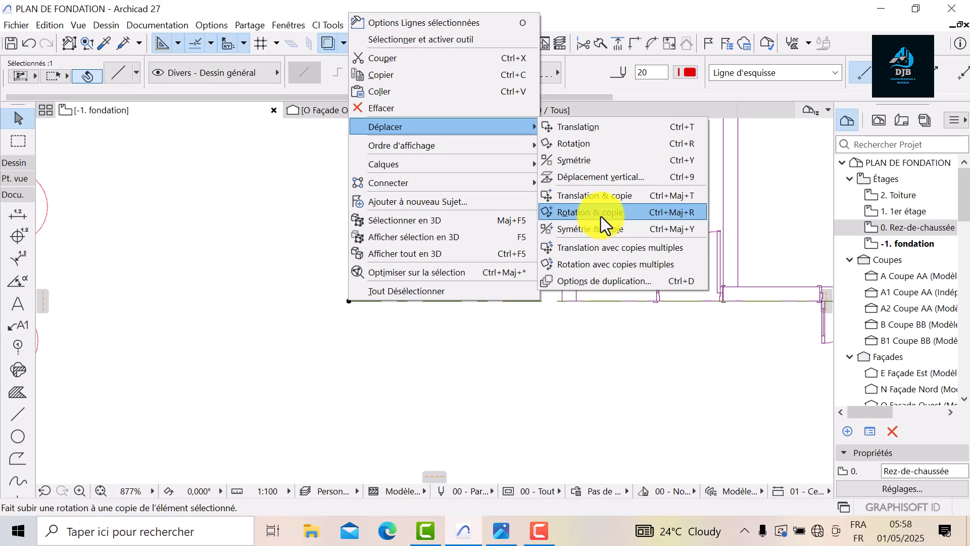
pyautogui.click(602, 217)
pyautogui.scroll(3, 525, 326)
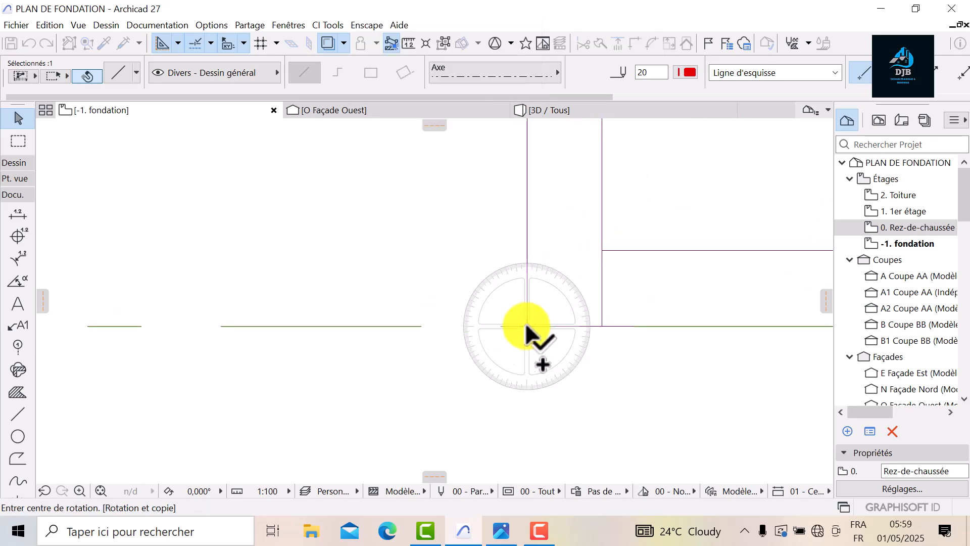
pyautogui.click(527, 326)
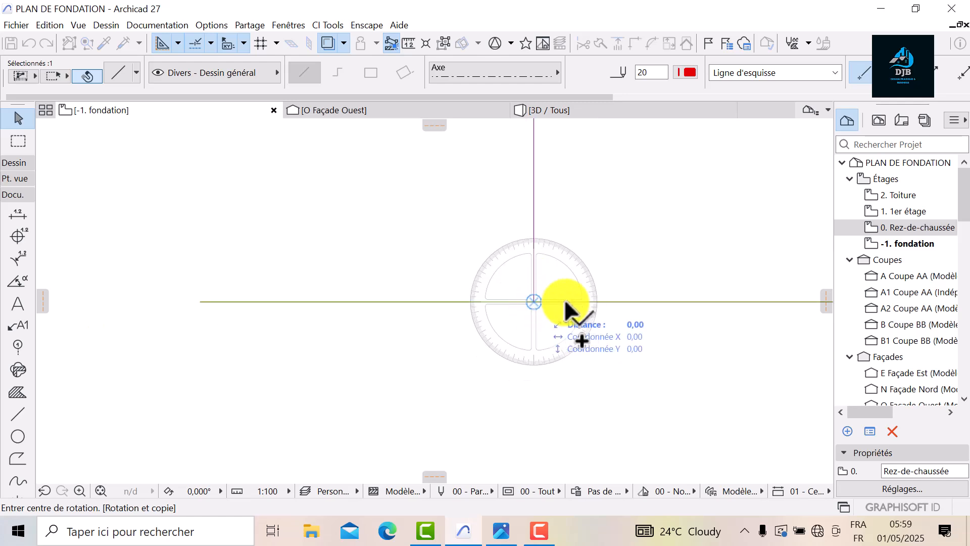
pyautogui.click(619, 302)
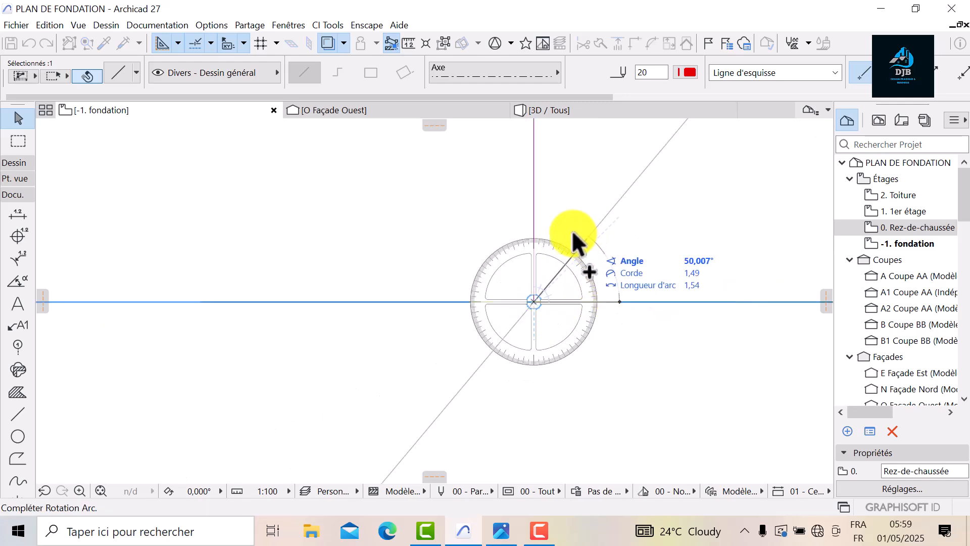
pyautogui.click(537, 226)
# Stretch the vertical axis line's upper end past the building's upper wall, to a total length of about 1800, and deselect it
pyautogui.scroll(-3, 440, 319)
pyautogui.scroll(6, 448, 322)
pyautogui.scroll(6, 465, 295)
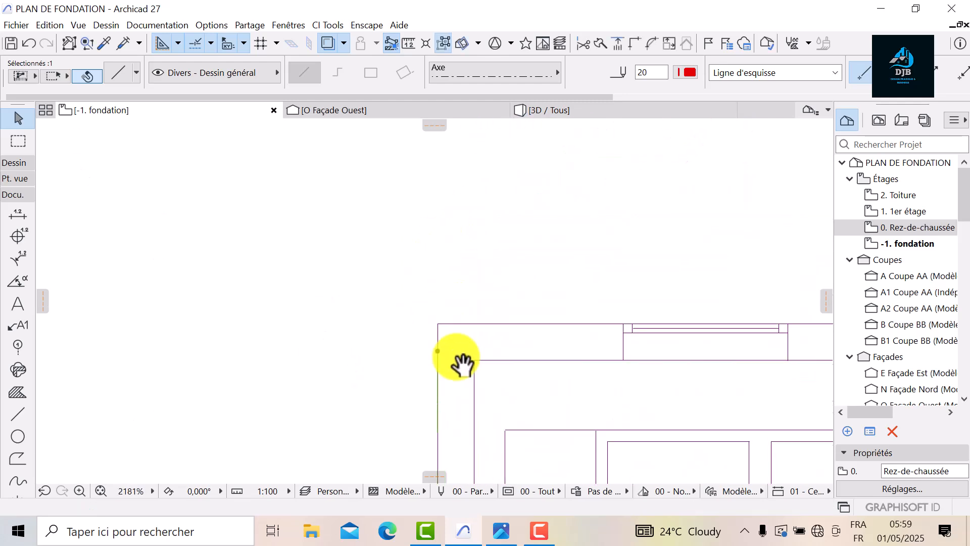
pyautogui.click(440, 388)
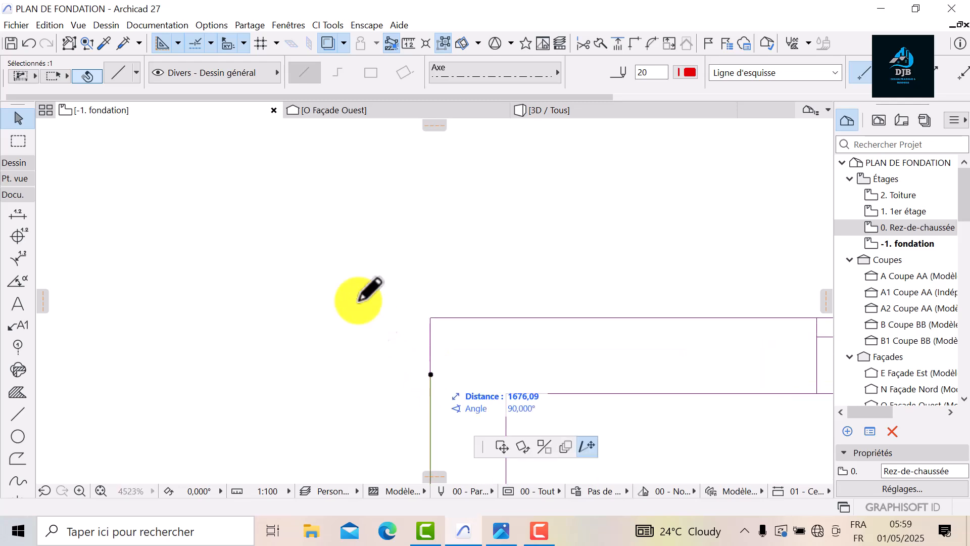
pyautogui.click(150, 129)
pyautogui.scroll(-3, 468, 368)
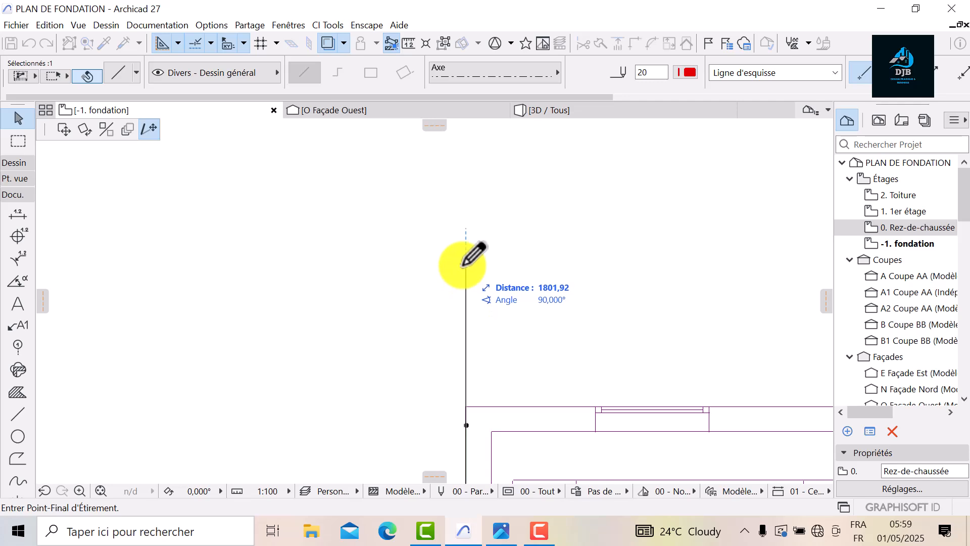
pyautogui.click(465, 272)
pyautogui.scroll(-4, 511, 315)
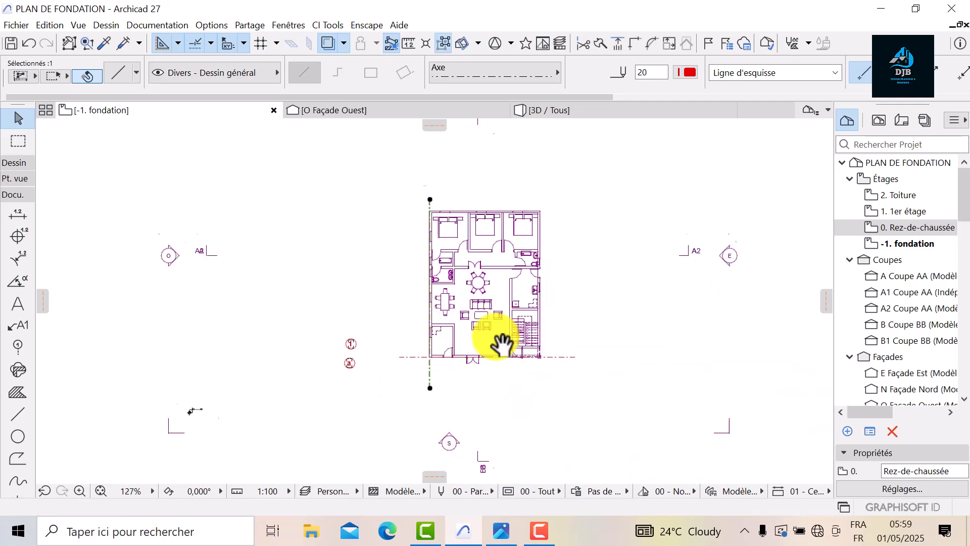
pyautogui.scroll(3, 500, 354)
pyautogui.press('Escape')
# Copy the circled 1 marker so the top of its circle meets the lower end of the vertical axis line
pyautogui.scroll(4, 433, 314)
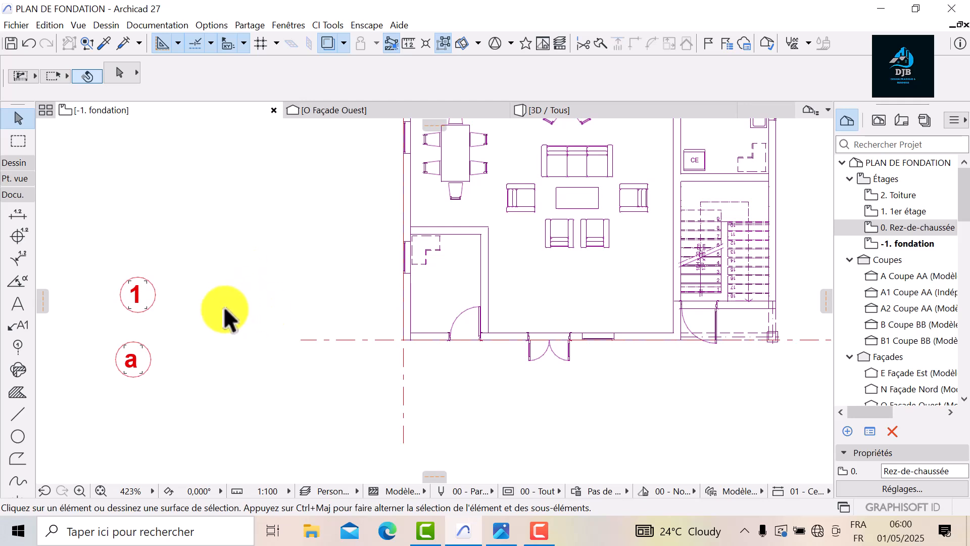
pyautogui.scroll(1, 216, 322)
pyautogui.moveTo(179, 260); pyautogui.dragTo(319, 253, button='middle')
pyautogui.scroll(3, 283, 237)
pyautogui.click(250, 220)
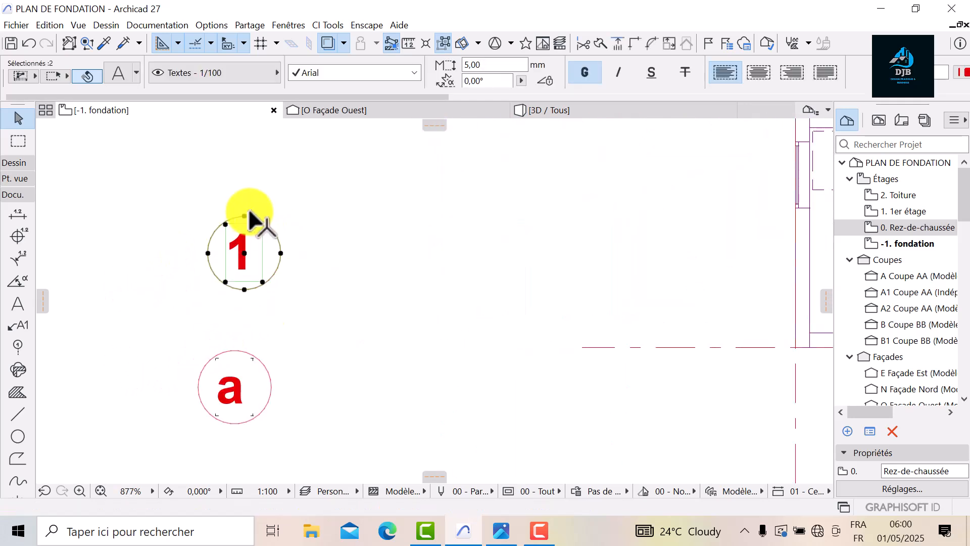
pyautogui.click(244, 222)
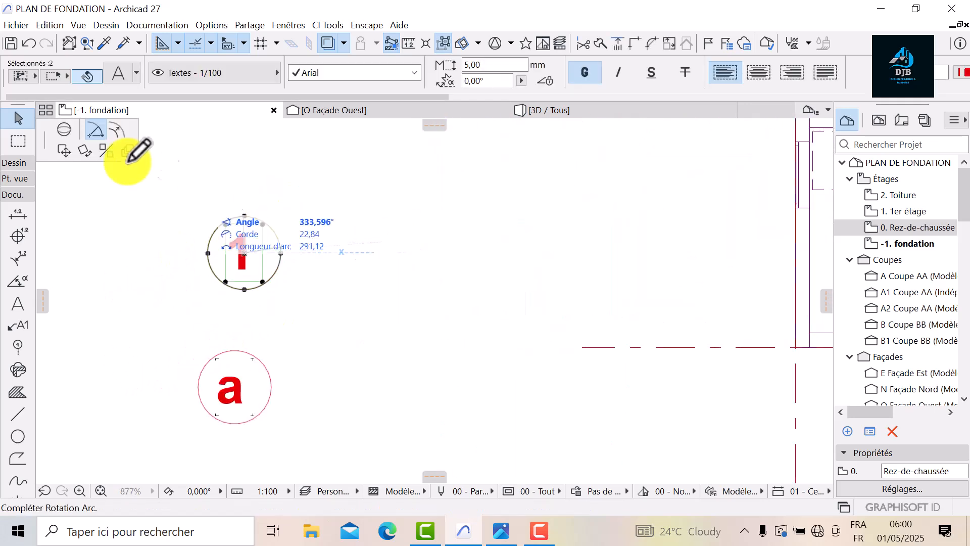
pyautogui.click(63, 151)
pyautogui.scroll(2, 556, 303)
pyautogui.moveTo(656, 384); pyautogui.dragTo(520, 264, button='middle')
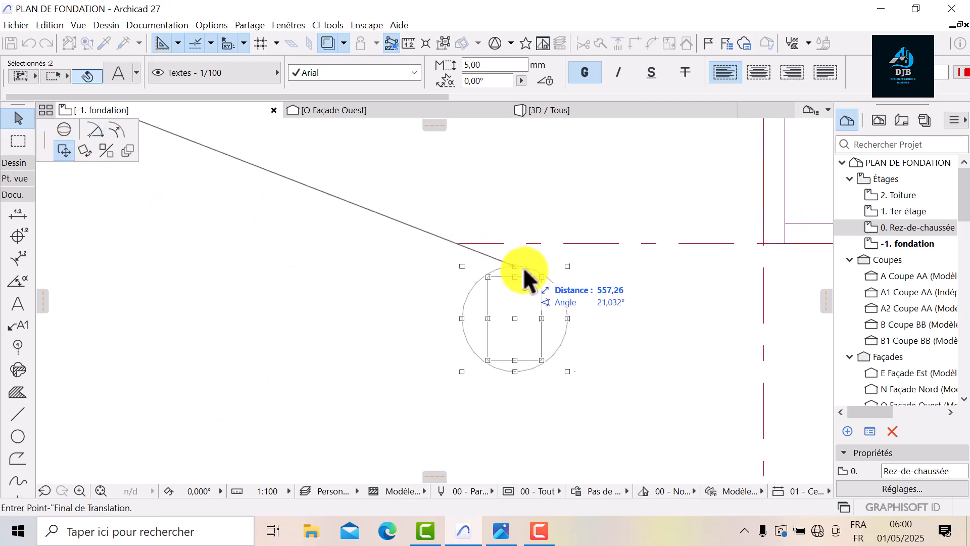
pyautogui.scroll(-4, 592, 301)
pyautogui.moveTo(613, 347); pyautogui.dragTo(511, 310, button='middle')
pyautogui.press('ctrl')
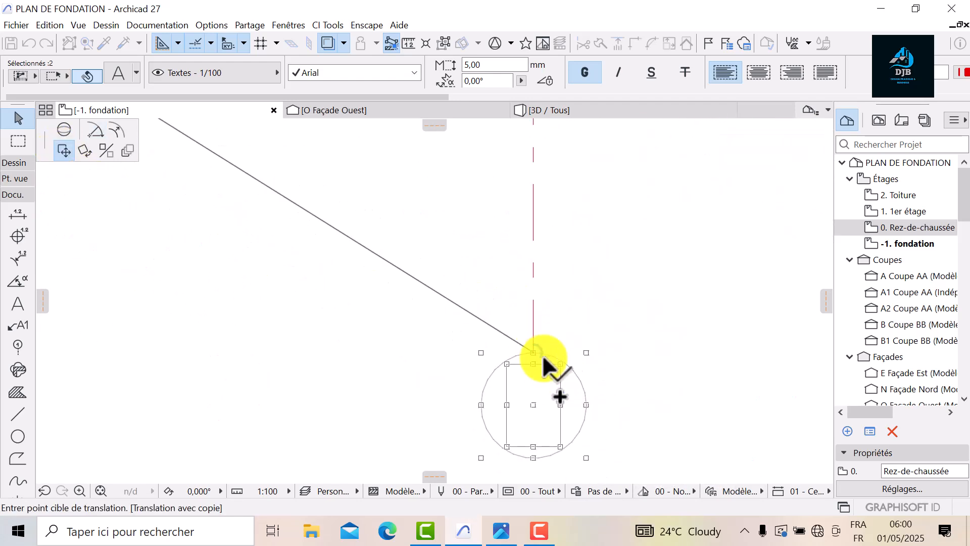
pyautogui.click(573, 299)
pyautogui.scroll(-3, 644, 385)
# Move the circled a marker so the right side of its circle meets the left end of the horizontal axis line
pyautogui.click(353, 293)
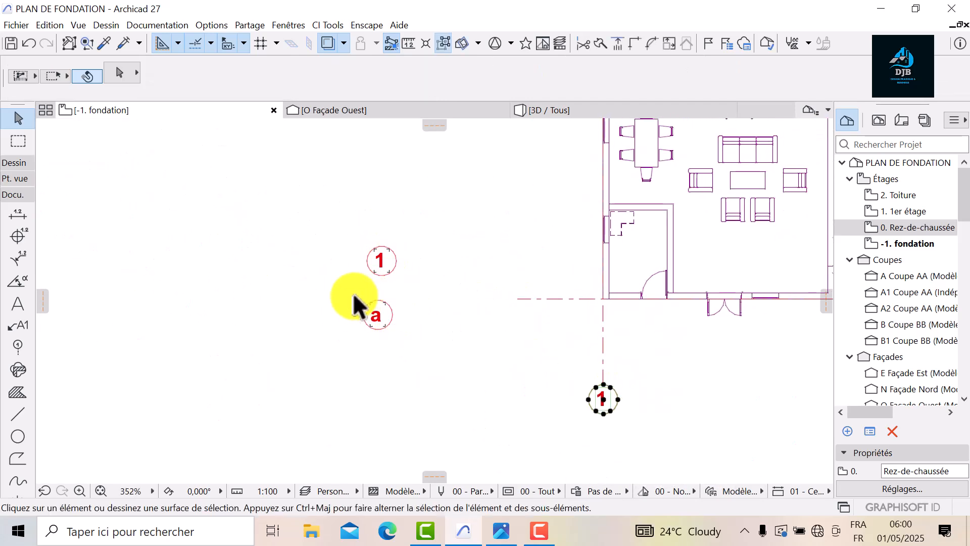
pyautogui.click(423, 291)
pyautogui.click(325, 360)
pyautogui.scroll(1, 383, 301)
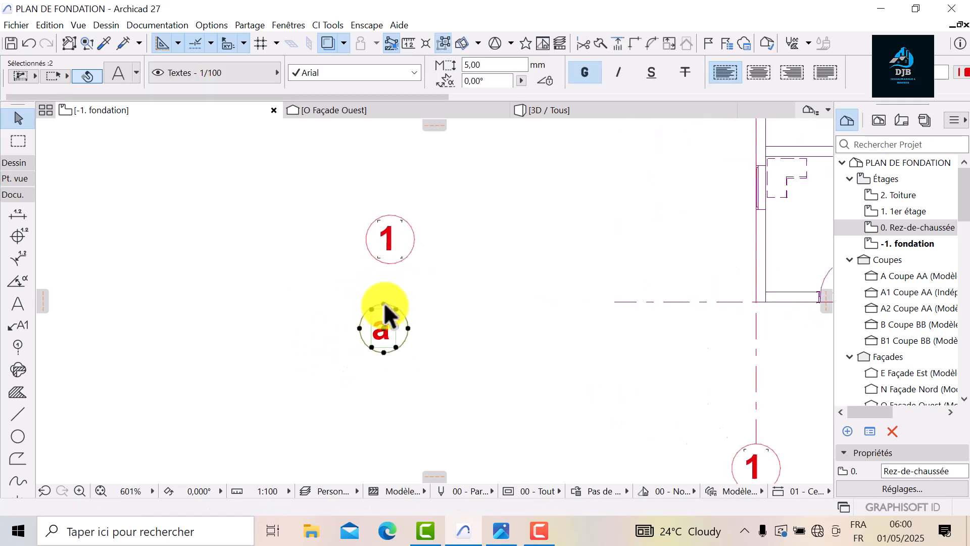
pyautogui.click(383, 302)
pyautogui.click(453, 304)
pyautogui.scroll(2, 408, 384)
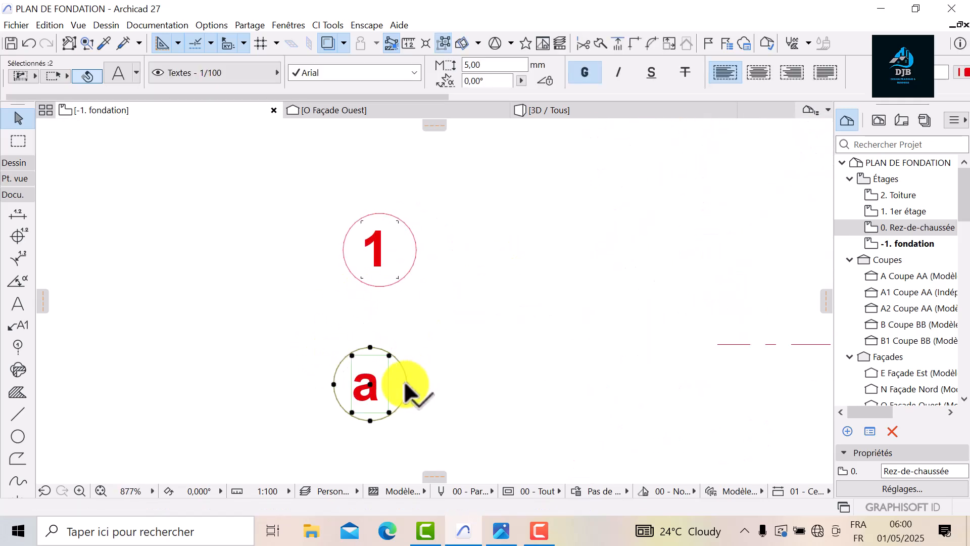
pyautogui.click(407, 391)
pyautogui.scroll(-1, 494, 347)
pyautogui.scroll(3, 568, 331)
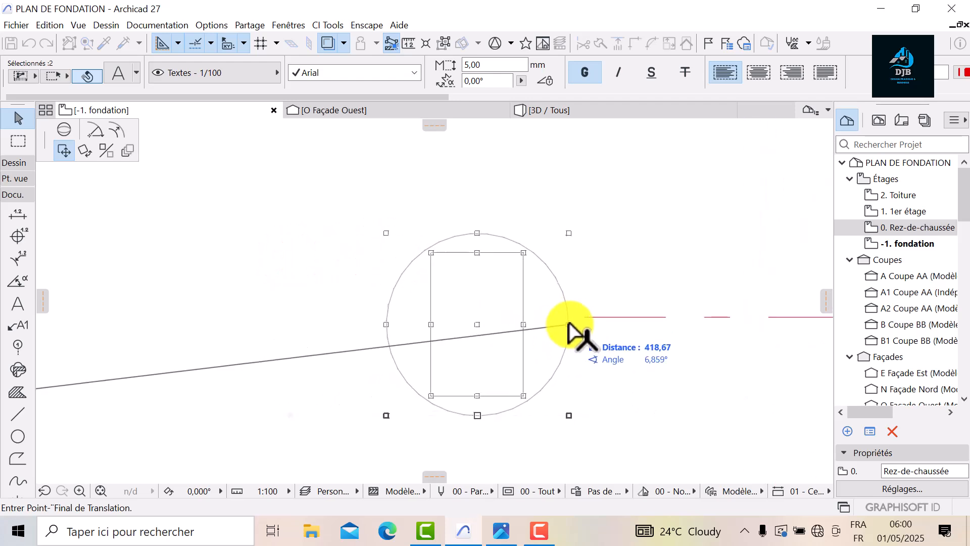
pyautogui.scroll(2, 583, 317)
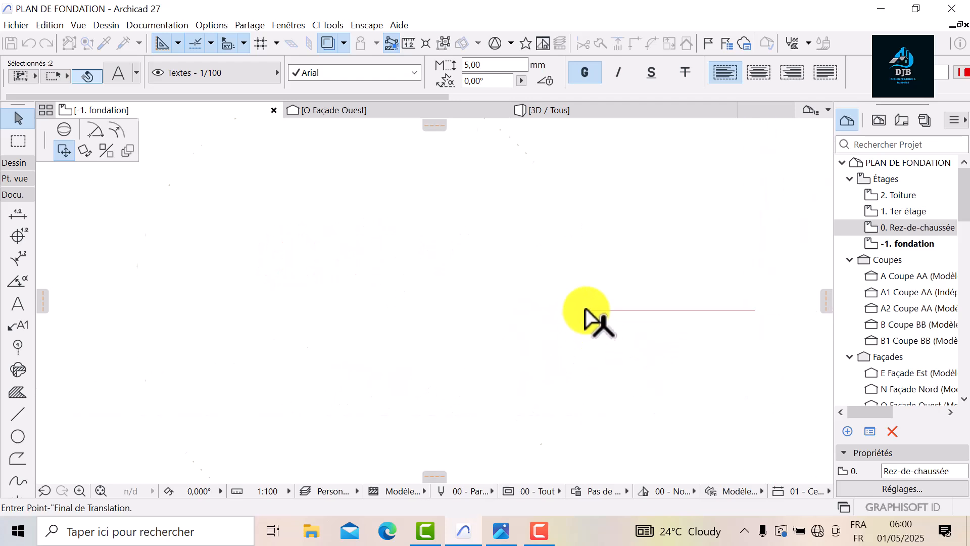
pyautogui.click(585, 311)
pyautogui.scroll(-7, 570, 326)
pyautogui.press('Escape')
# Delete the spare circled 1 marker left beside the plan
pyautogui.scroll(1, 398, 310)
pyautogui.click(302, 221)
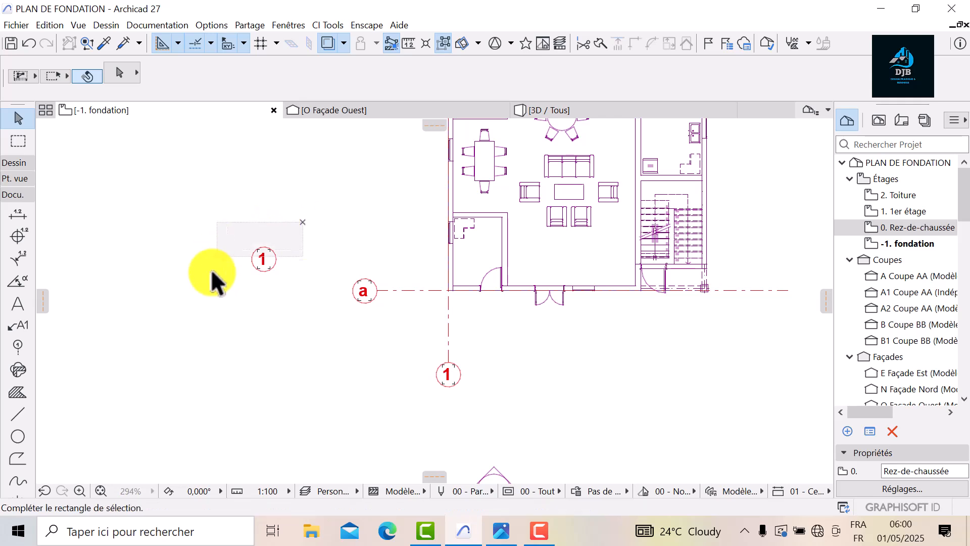
pyautogui.click(220, 313)
# Move horizontal axis a together with its marker 10 upward onto the centre of the exterior wall, and deselect them
pyautogui.scroll(-4, 320, 379)
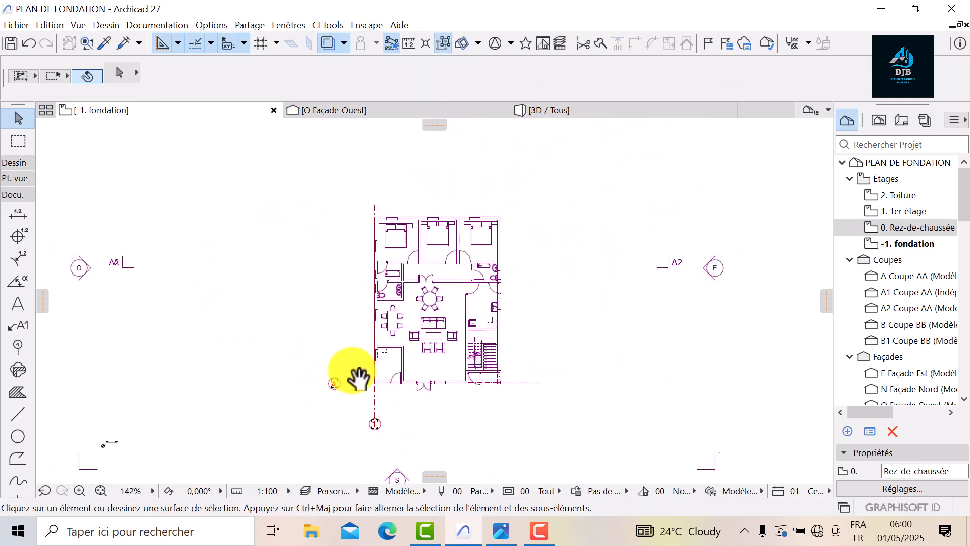
pyautogui.scroll(4, 354, 414)
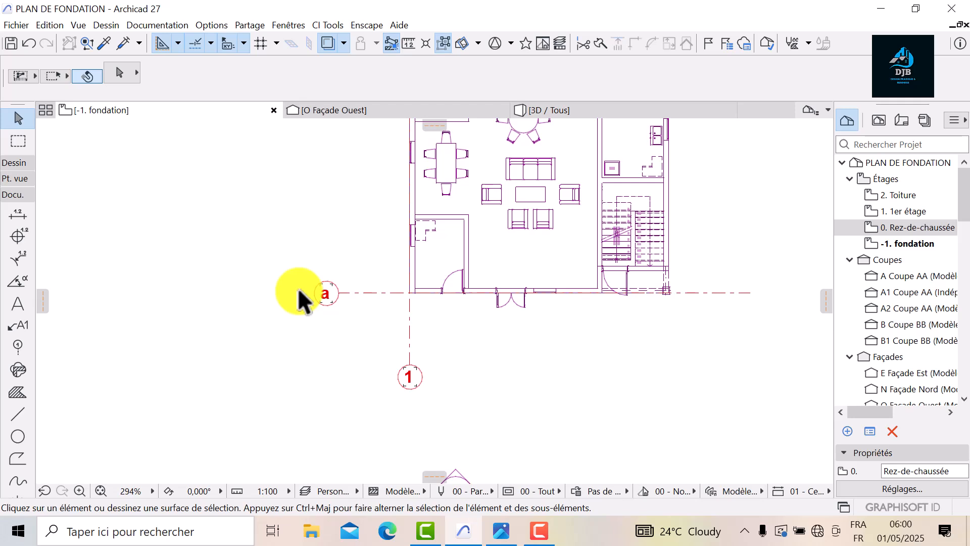
pyautogui.scroll(2, 412, 354)
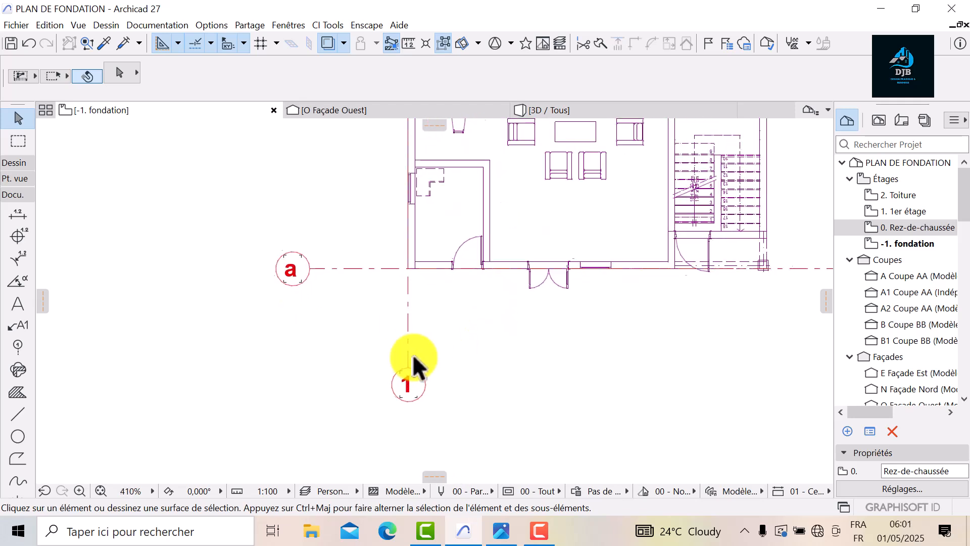
pyautogui.scroll(4, 353, 273)
pyautogui.click(356, 270)
pyautogui.click(244, 408)
pyautogui.scroll(2, 318, 320)
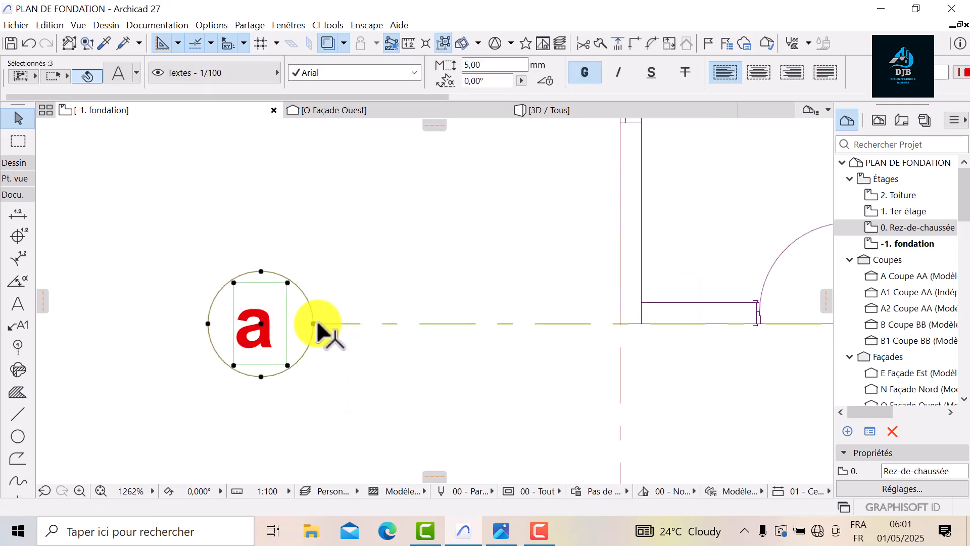
pyautogui.click(312, 322)
pyautogui.scroll(6, 313, 313)
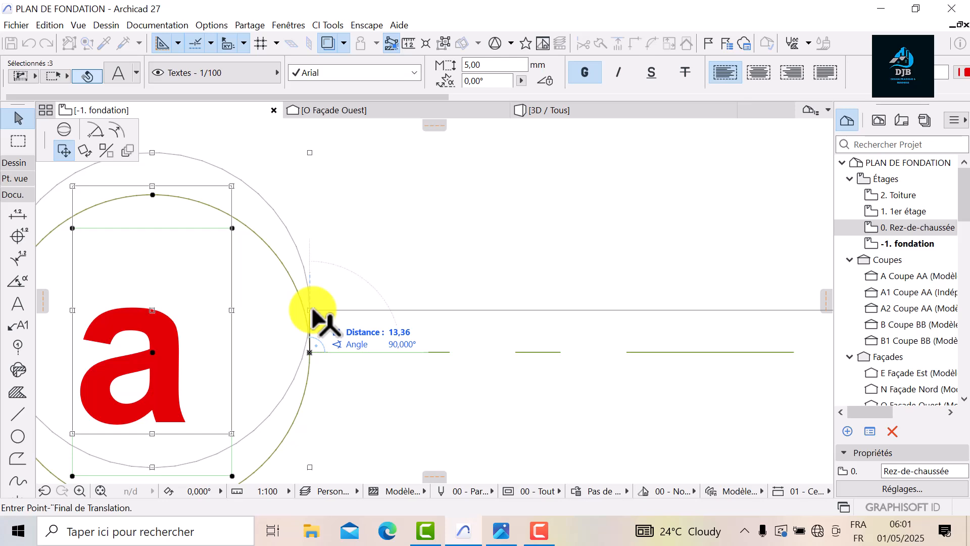
pyautogui.write('10')
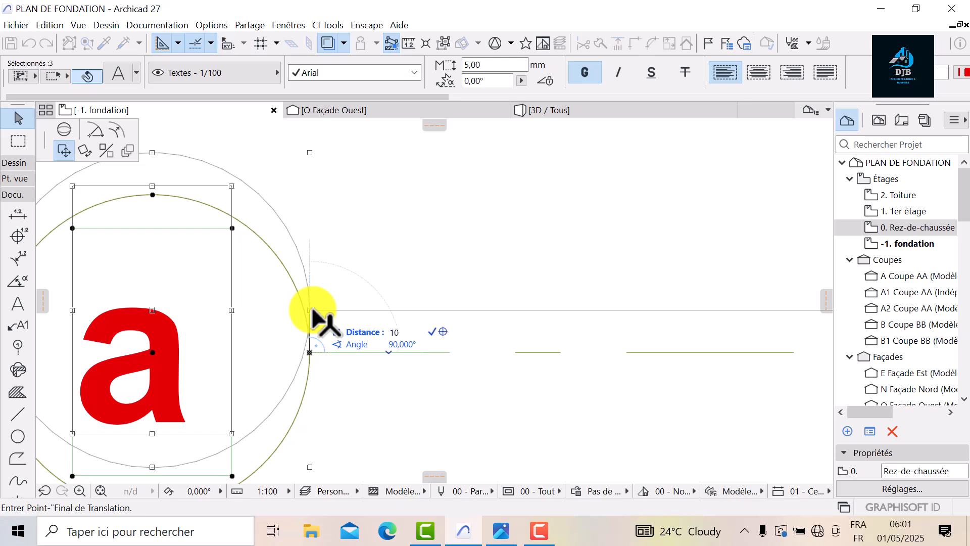
pyautogui.press('Return')
pyautogui.scroll(-4, 531, 406)
pyautogui.moveTo(349, 363); pyautogui.dragTo(5, 296, button='middle')
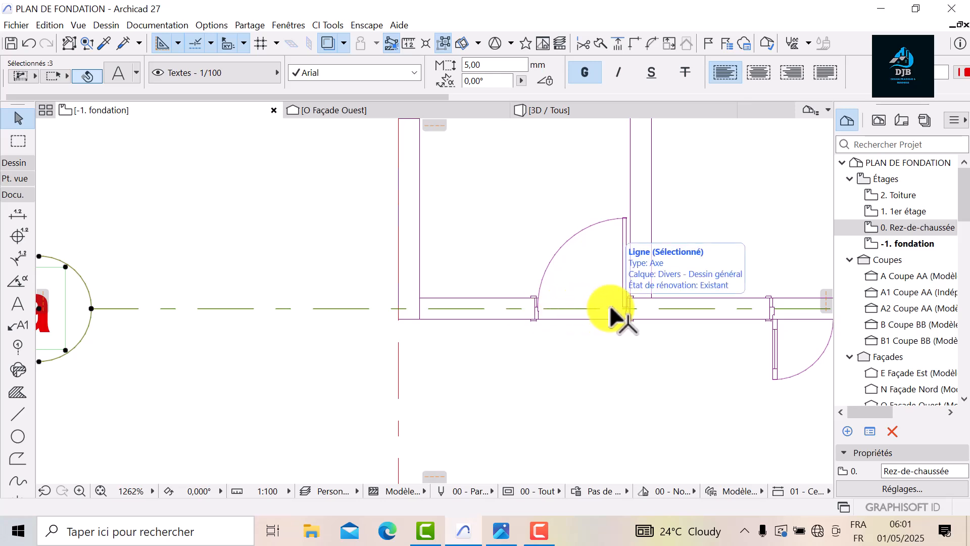
pyautogui.scroll(-5, 466, 314)
pyautogui.scroll(3, 456, 366)
pyautogui.click(378, 381)
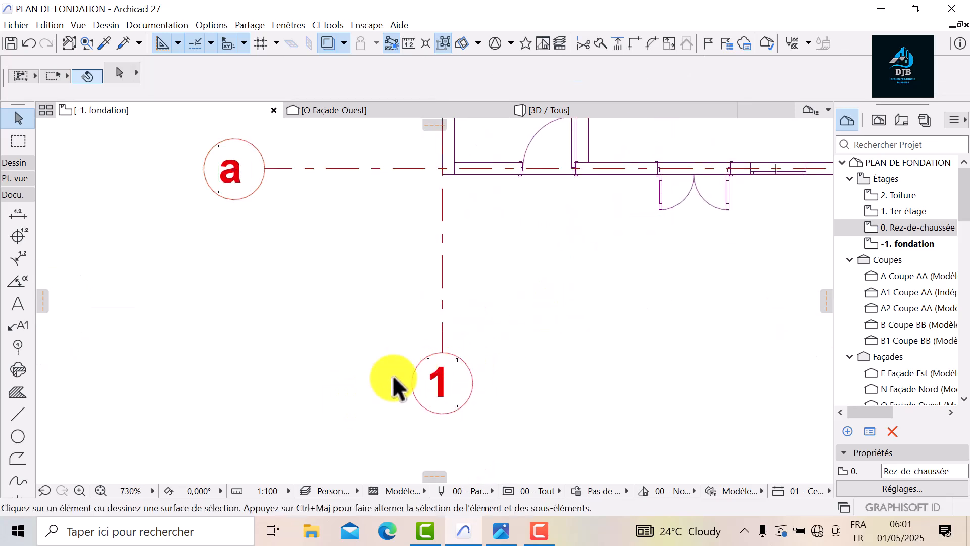
# Move vertical axis 1 together with its marker 10 to the right onto the wall's centre, and deselect them
pyautogui.moveTo(564, 320); pyautogui.dragTo(335, 423)
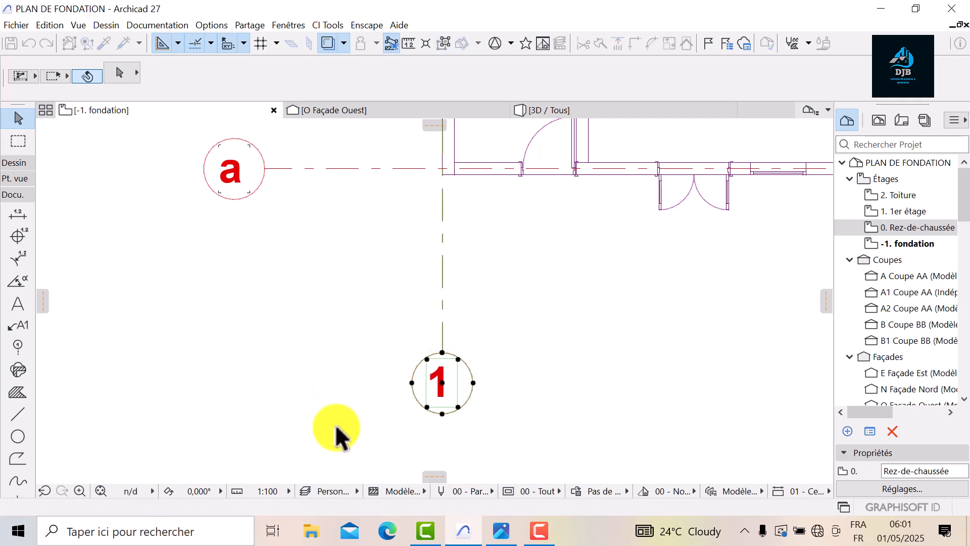
pyautogui.scroll(2, 449, 283)
pyautogui.scroll(-2, 449, 255)
pyautogui.scroll(2, 433, 368)
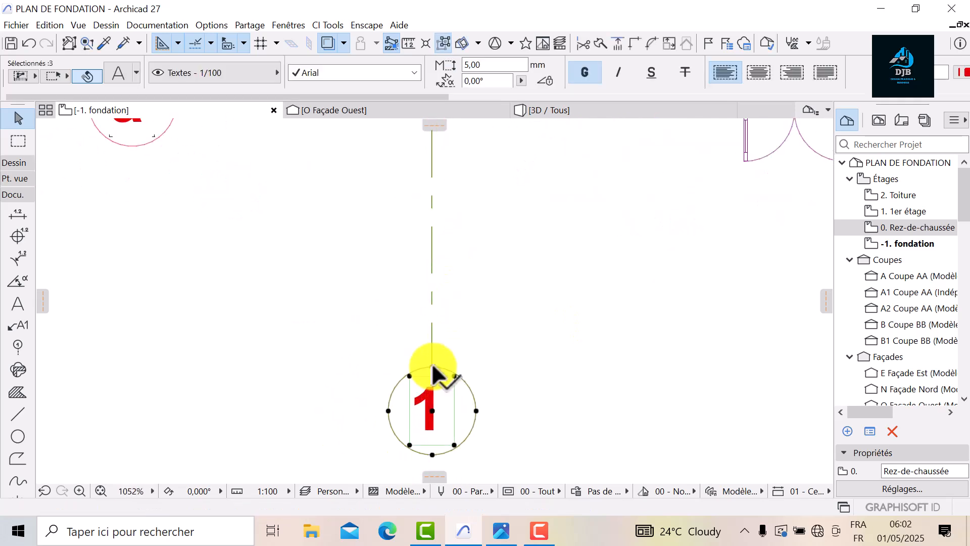
pyautogui.click(432, 366)
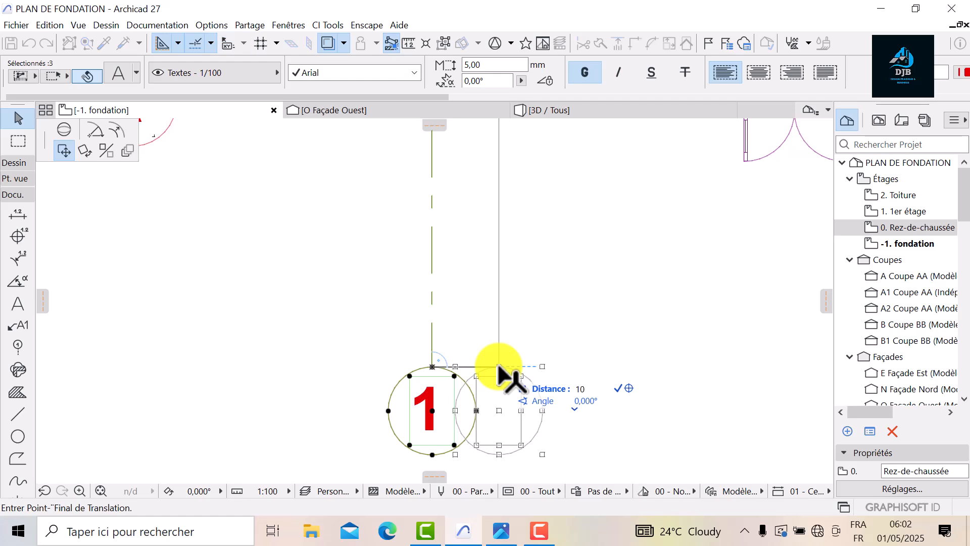
pyautogui.press('Return')
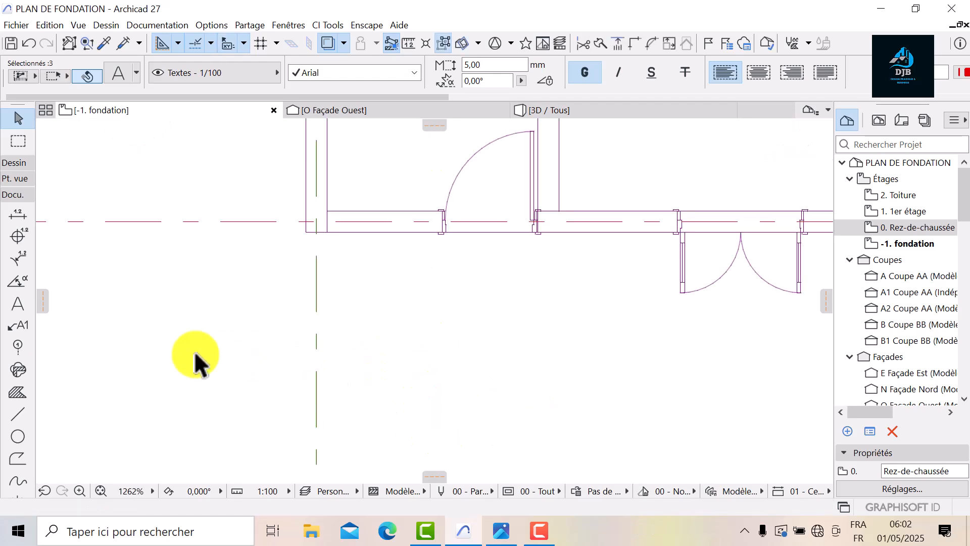
pyautogui.click(194, 350)
pyautogui.scroll(-3, 407, 407)
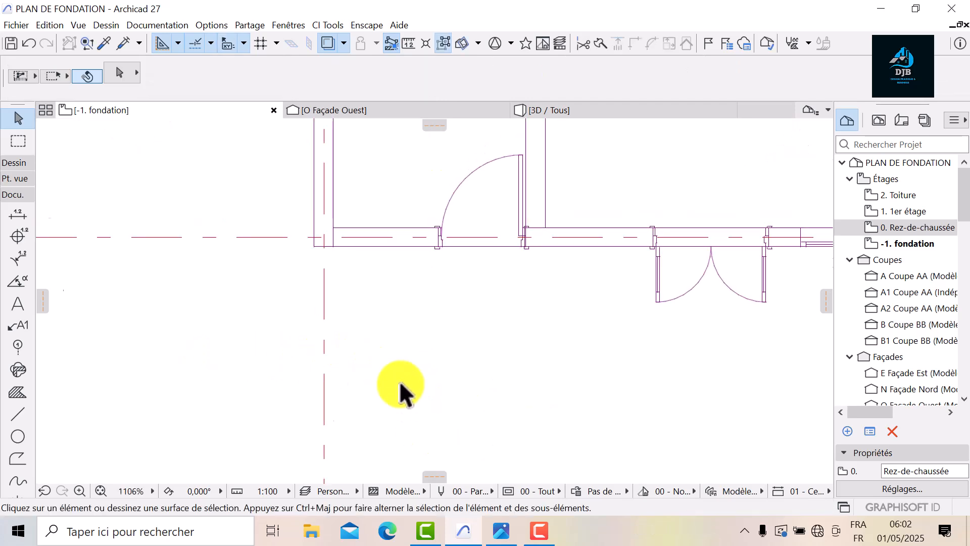
# Copy vertical axis 1 with its marker 210 to the right, in line with the near face of the corner room's partition wall
pyautogui.moveTo(457, 439); pyautogui.dragTo(451, 302, button='middle')
pyautogui.click(426, 335)
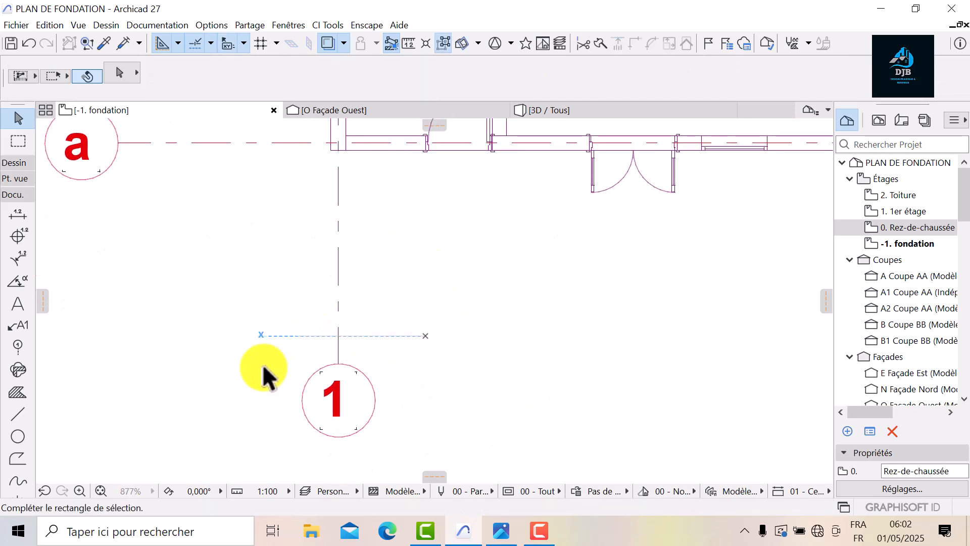
pyautogui.click(251, 458)
pyautogui.scroll(3, 339, 361)
pyautogui.click(329, 368)
pyautogui.scroll(-2, 463, 306)
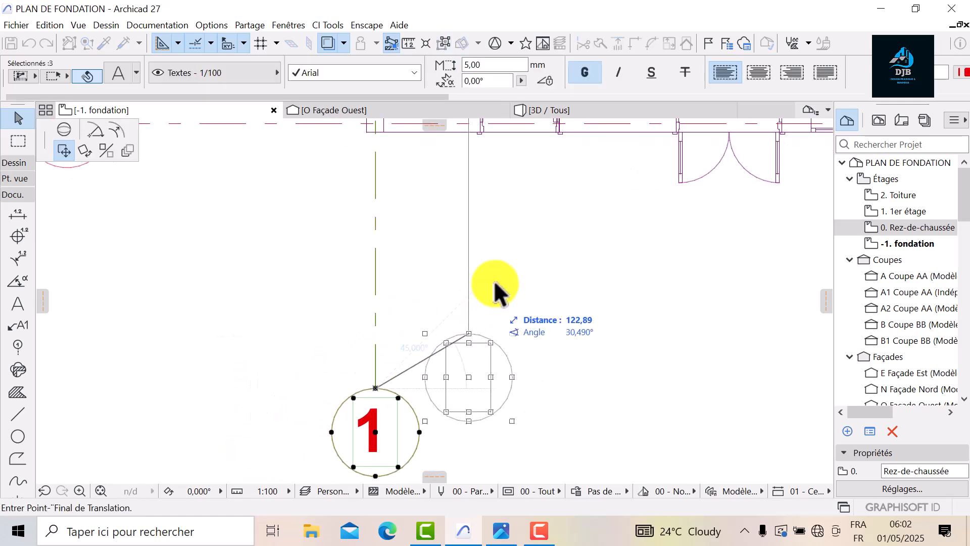
pyautogui.press('ctrl')
pyautogui.scroll(-2, 515, 267)
pyautogui.moveTo(516, 271); pyautogui.dragTo(500, 417, button='middle')
pyautogui.scroll(-1, 483, 157)
pyautogui.moveTo(483, 156); pyautogui.dragTo(422, 402, button='middle')
pyautogui.scroll(4, 464, 267)
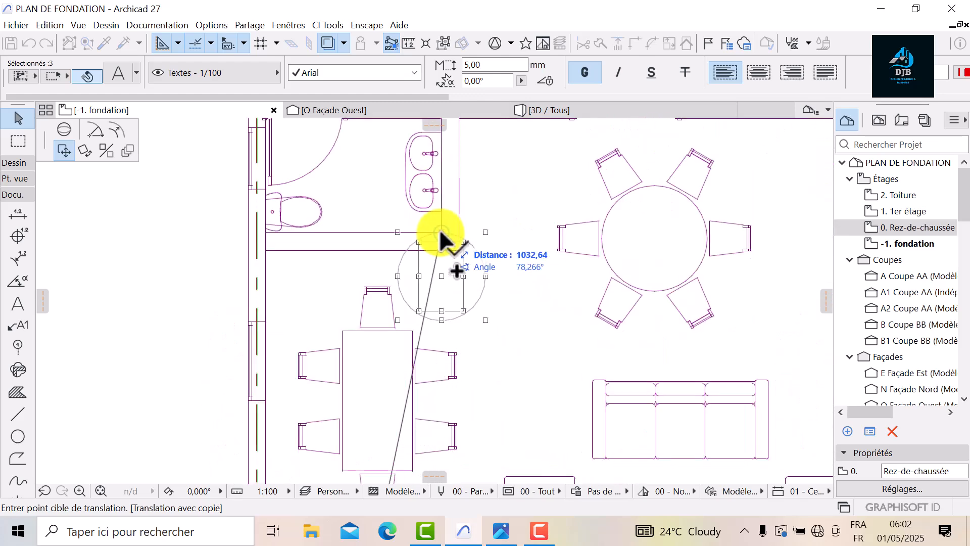
pyautogui.scroll(-4, 422, 265)
pyautogui.moveTo(424, 265); pyautogui.dragTo(404, 132, button='middle')
pyautogui.scroll(5, 404, 404)
pyautogui.scroll(-1, 397, 402)
pyautogui.moveTo(398, 363); pyautogui.dragTo(377, 174, button='middle')
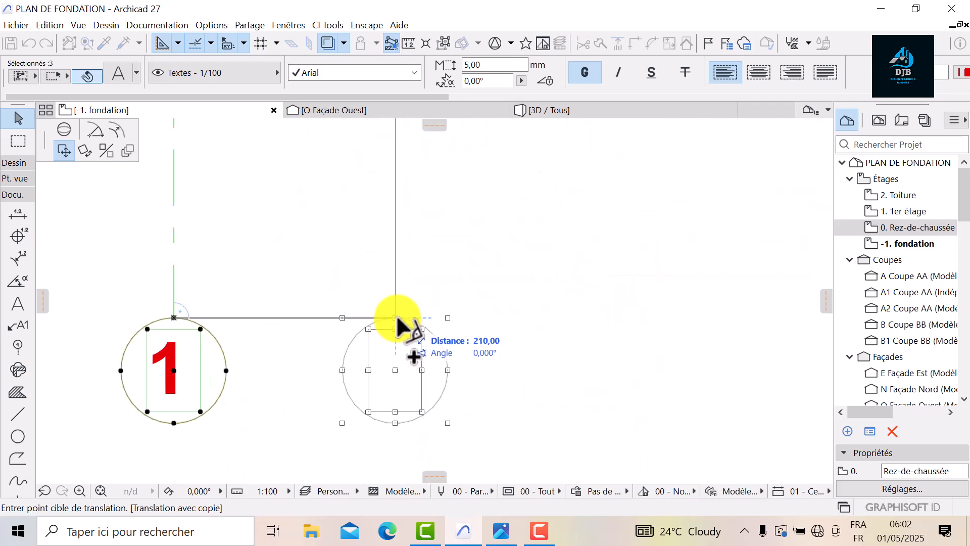
pyautogui.click(397, 318)
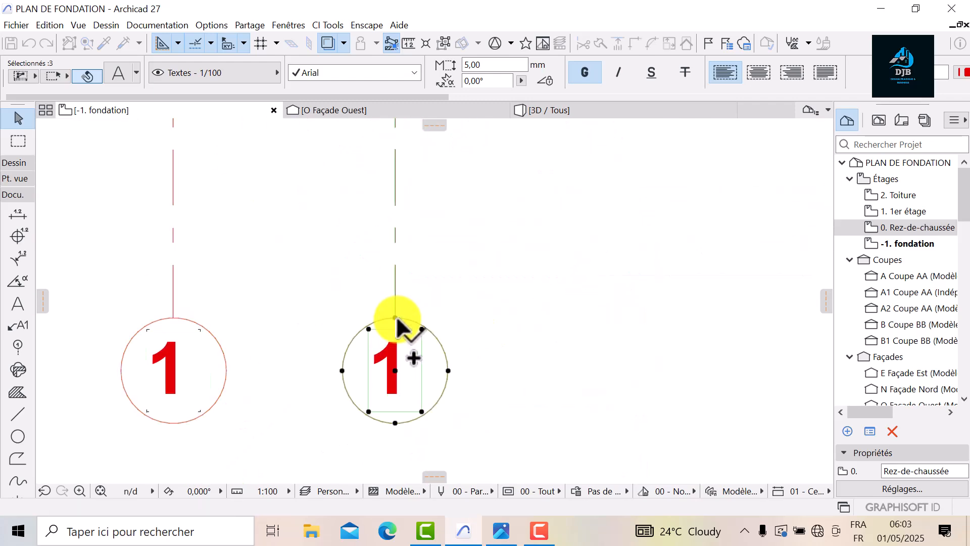
# Shift the copied vertical axis and its marker right onto the centre of the partition wall, and deselect them
pyautogui.scroll(3, 396, 319)
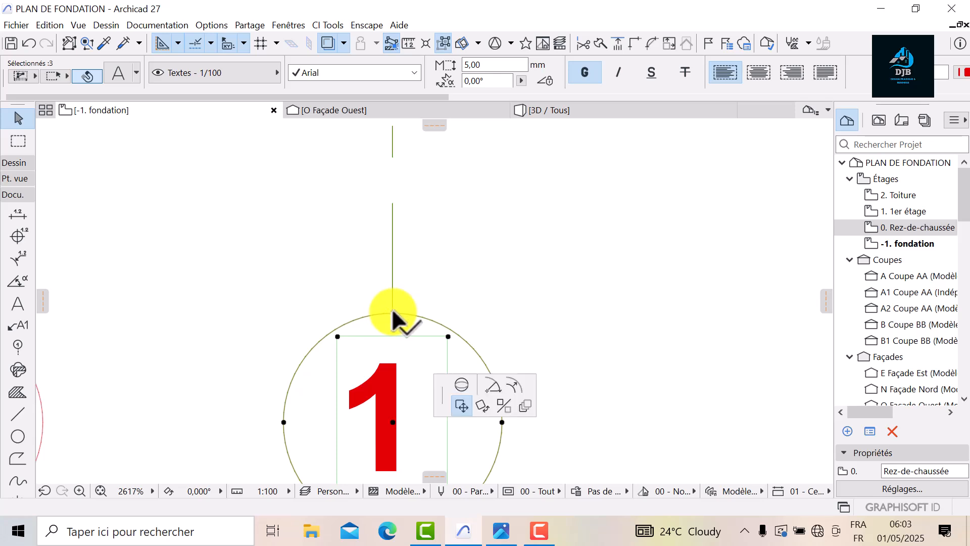
pyautogui.click(393, 313)
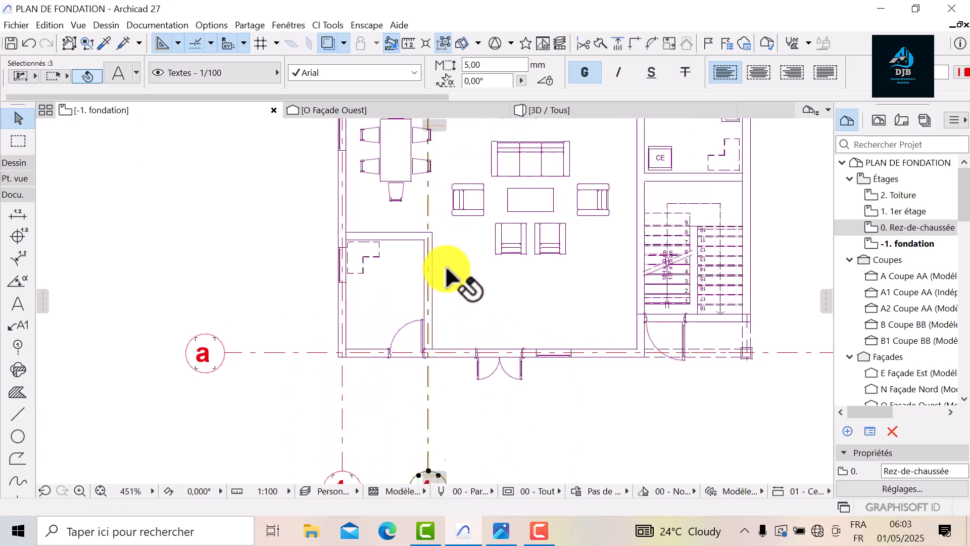
pyautogui.scroll(2, 446, 271)
pyautogui.press('Escape')
# Copy horizontal axis a with its marker 290 upward, in line with the near face of the corner room's upper wall
pyautogui.moveTo(387, 266); pyautogui.dragTo(196, 398)
pyautogui.scroll(2, 267, 316)
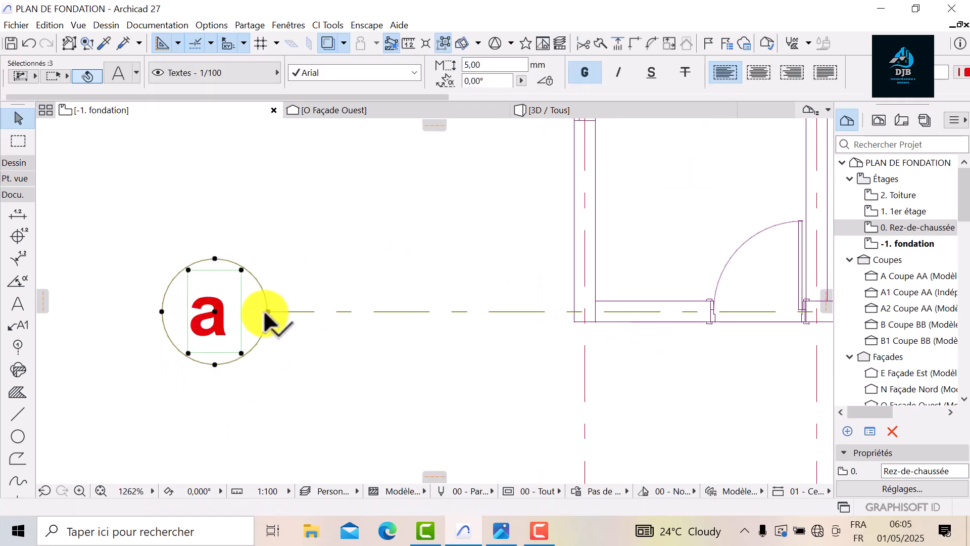
pyautogui.click(267, 312)
pyautogui.press('ctrl')
pyautogui.scroll(-1, 402, 253)
pyautogui.scroll(-3, 394, 265)
pyautogui.scroll(5, 422, 264)
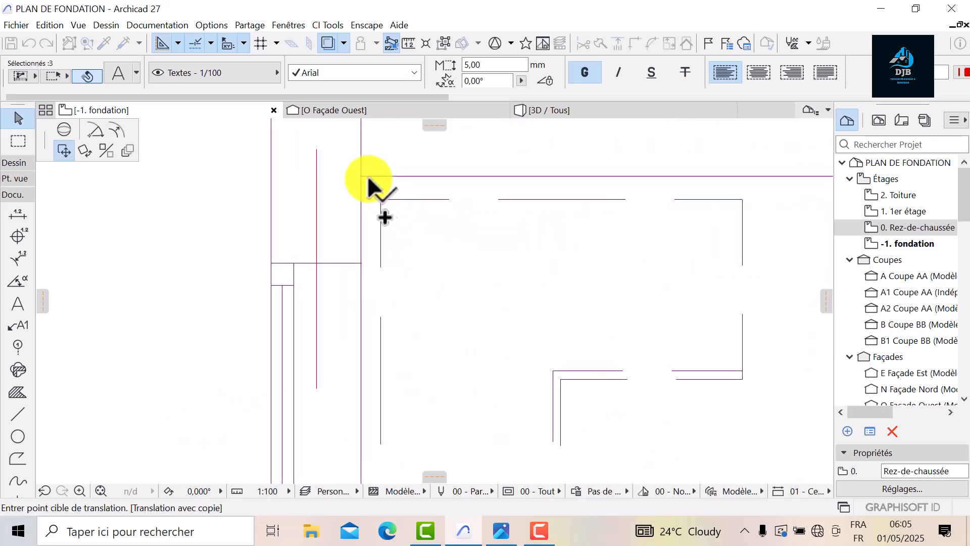
pyautogui.scroll(-2, 434, 200)
pyautogui.moveTo(396, 219); pyautogui.dragTo(499, 215, button='middle')
pyautogui.scroll(-3, 499, 215)
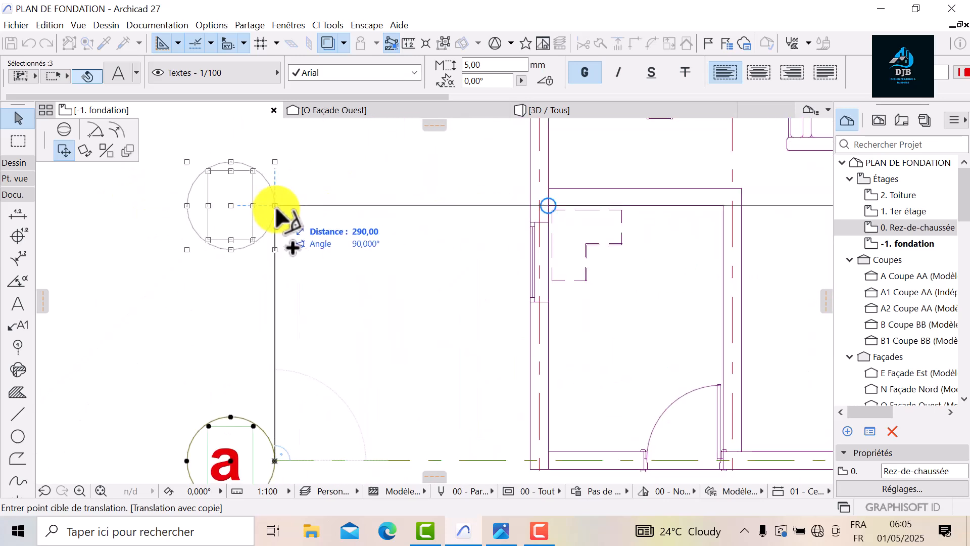
pyautogui.scroll(3, 276, 204)
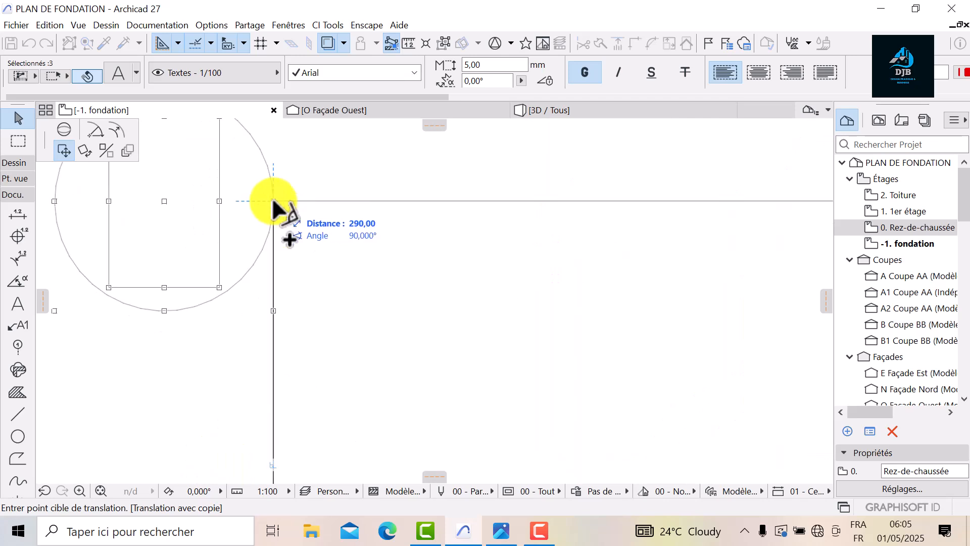
pyautogui.click(274, 201)
# Move the copied horizontal axis and its marker 10 upward onto the wall's centre, and deselect them
pyautogui.scroll(1, 276, 202)
pyautogui.moveTo(276, 202); pyautogui.dragTo(275, 341, button='middle')
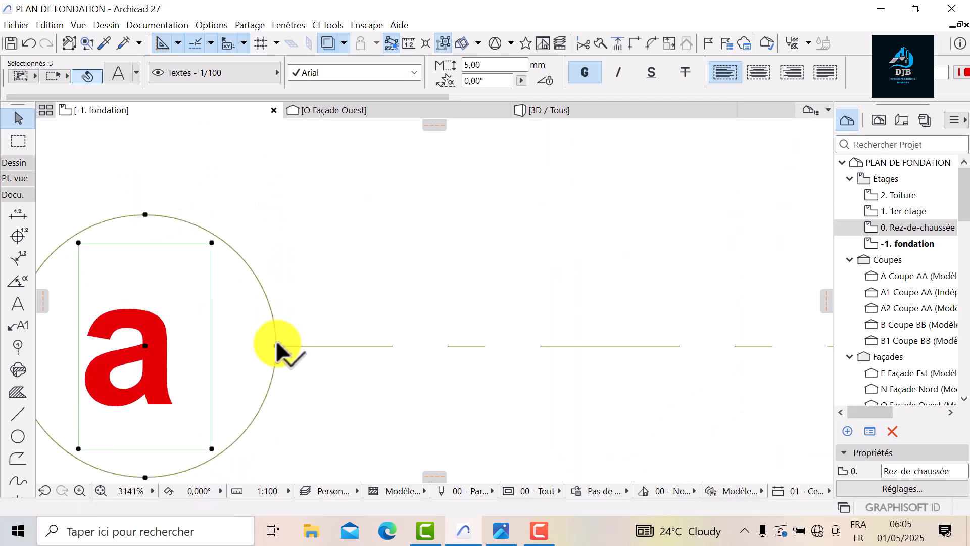
pyautogui.click(276, 345)
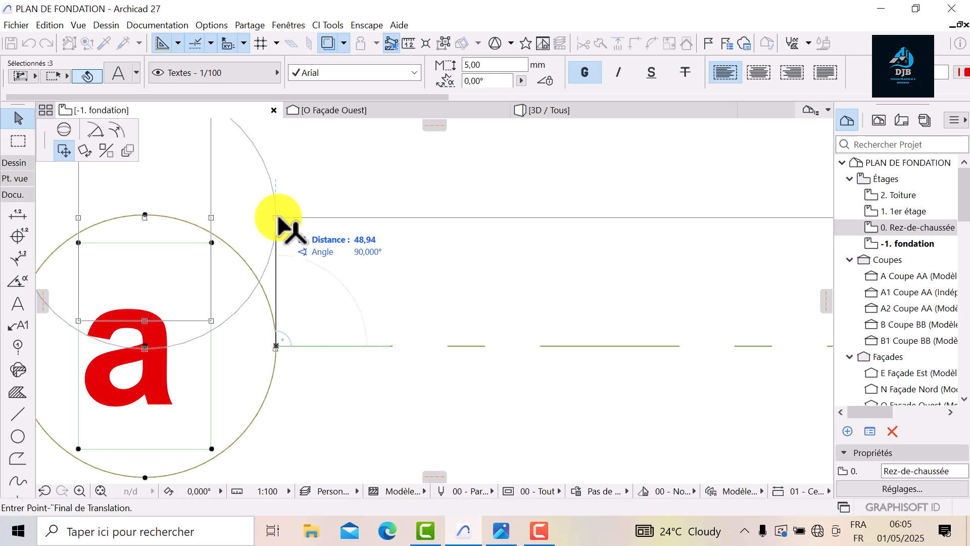
pyautogui.write('10')
pyautogui.press('Return')
pyautogui.scroll(-4, 390, 383)
pyautogui.moveTo(379, 368); pyautogui.dragTo(123, 314, button='middle')
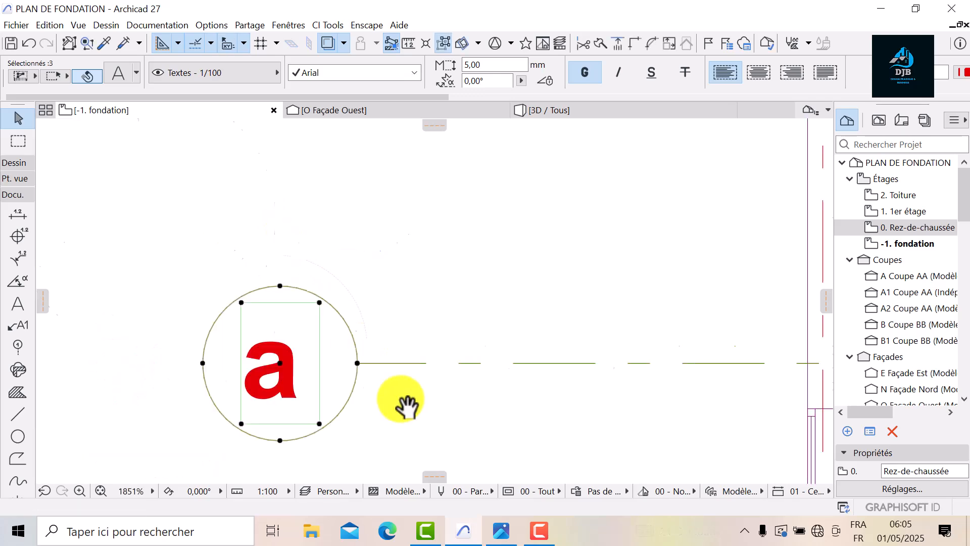
pyautogui.scroll(3, 339, 331)
pyautogui.press('Escape')
pyautogui.click(302, 298)
pyautogui.scroll(-1, 407, 301)
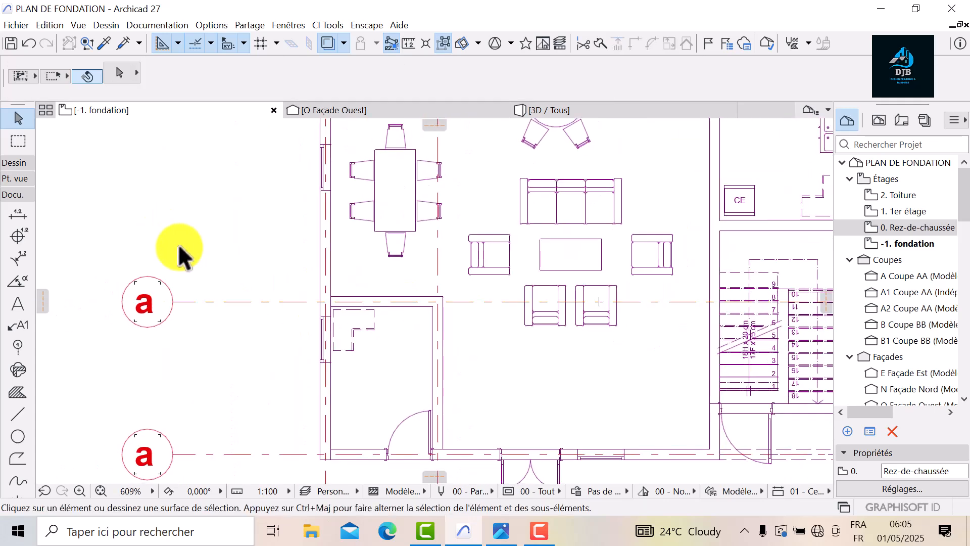
# Complete the axis grid by placing copies of axes a and 1 with their markers on the remaining ground-floor walls
pyautogui.scroll(4, 166, 238)
pyautogui.scroll(2, 191, 394)
pyautogui.click(206, 386)
pyautogui.scroll(-2, 410, 364)
pyautogui.moveTo(411, 365); pyautogui.dragTo(227, 476, button='middle')
pyautogui.scroll(-1, 228, 475)
pyautogui.moveTo(381, 209); pyautogui.dragTo(259, 348, button='middle')
pyautogui.scroll(3, 259, 348)
pyautogui.scroll(3, 259, 348)
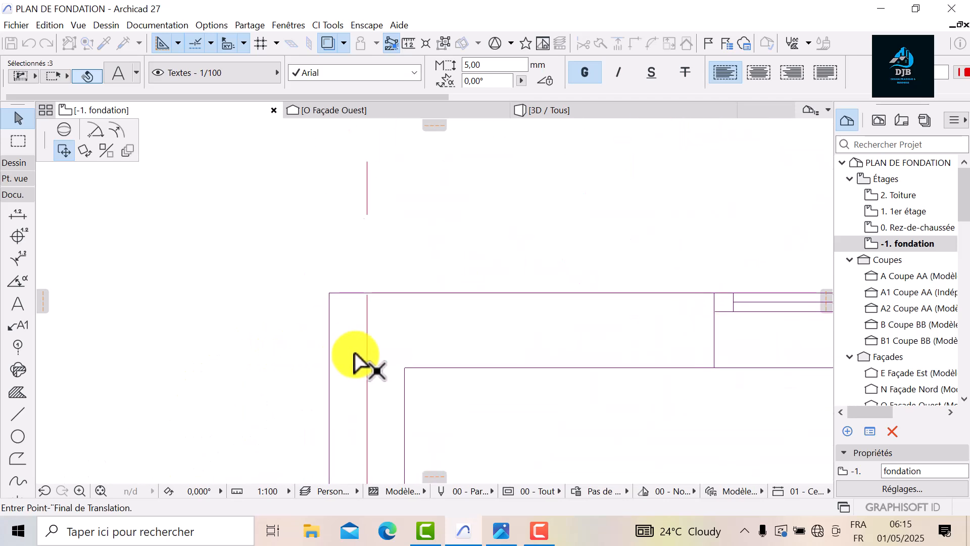
pyautogui.moveTo(405, 368); pyautogui.dragTo(578, 358, button='middle')
pyautogui.scroll(-2, 578, 357)
pyautogui.scroll(-1, 177, 349)
pyautogui.moveTo(208, 336); pyautogui.dragTo(279, 310, button='middle')
pyautogui.scroll(-3, 279, 310)
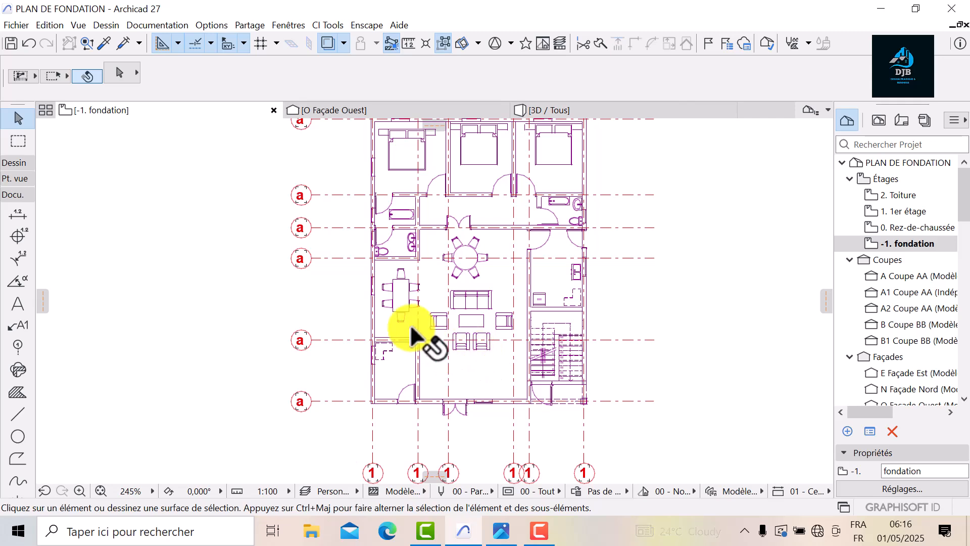
# Relabel the marker of the second horizontal axis from the bottom as b
pyautogui.moveTo(341, 275); pyautogui.dragTo(411, 396, button='middle')
pyautogui.scroll(2, 424, 449)
pyautogui.moveTo(424, 450); pyautogui.dragTo(413, 242, button='middle')
pyautogui.scroll(1, 346, 337)
pyautogui.scroll(4, 354, 299)
pyautogui.click(353, 298)
pyautogui.doubleClick(353, 298)
pyautogui.press('BackSpace')
pyautogui.press('Escape')
# Relabel the marker of the third horizontal axis from the bottom as c
pyautogui.scroll(-3, 346, 310)
pyautogui.moveTo(396, 313)
pyautogui.mouseDown(button='middle')
pyautogui.moveTo(356, 335)
pyautogui.moveTo(415, 255)
pyautogui.mouseUp(button='middle')
pyautogui.scroll(3, 377, 252)
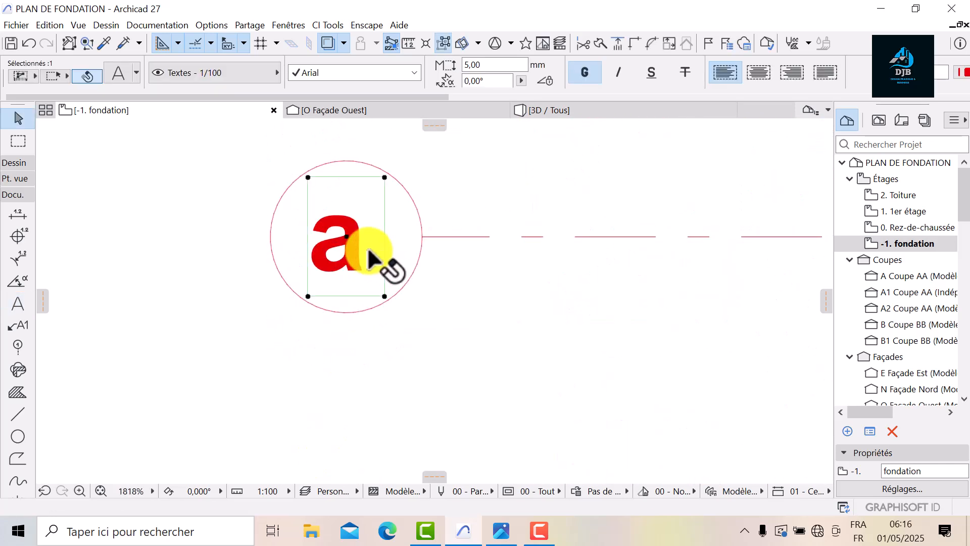
pyautogui.doubleClick(368, 249)
pyautogui.press('BackSpace')
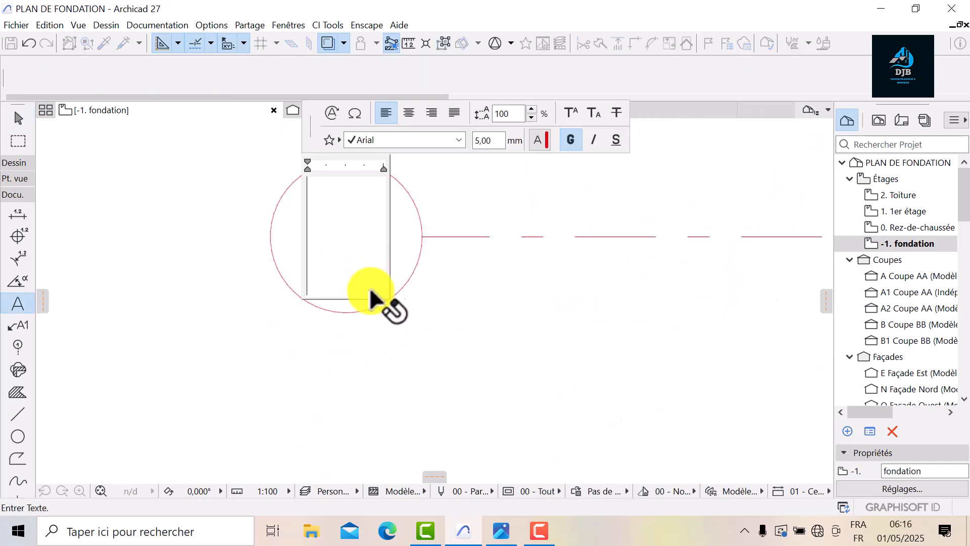
pyautogui.press('Escape')
# Relabel the markers of the fourth and fifth horizontal axes from the bottom as d and e
pyautogui.doubleClick(376, 335)
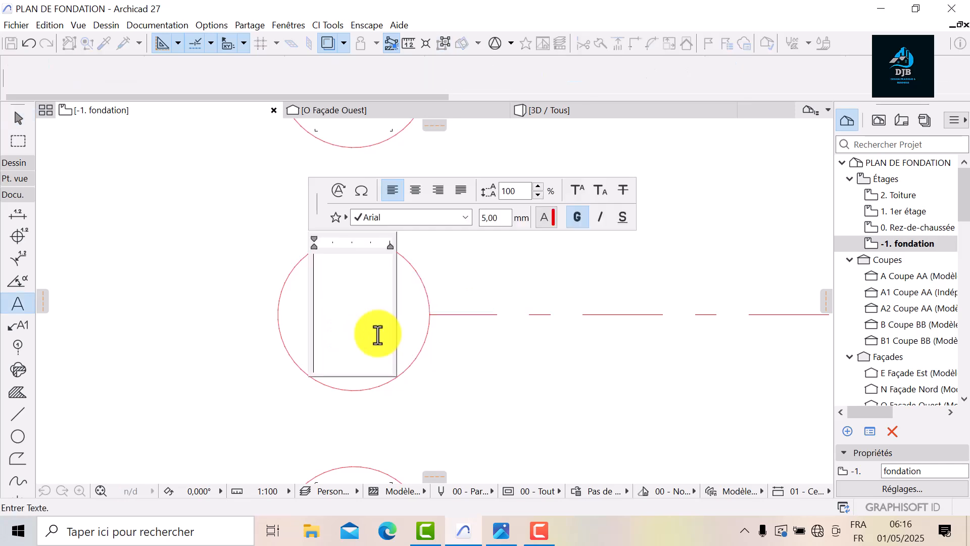
pyautogui.write('d')
pyautogui.press('Escape')
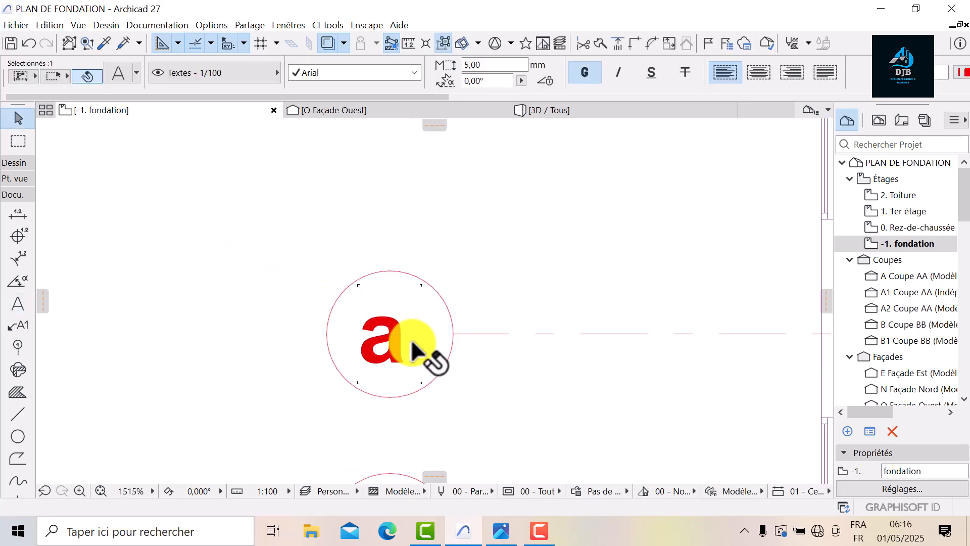
pyautogui.doubleClick(414, 349)
pyautogui.write('e')
pyautogui.press('Escape')
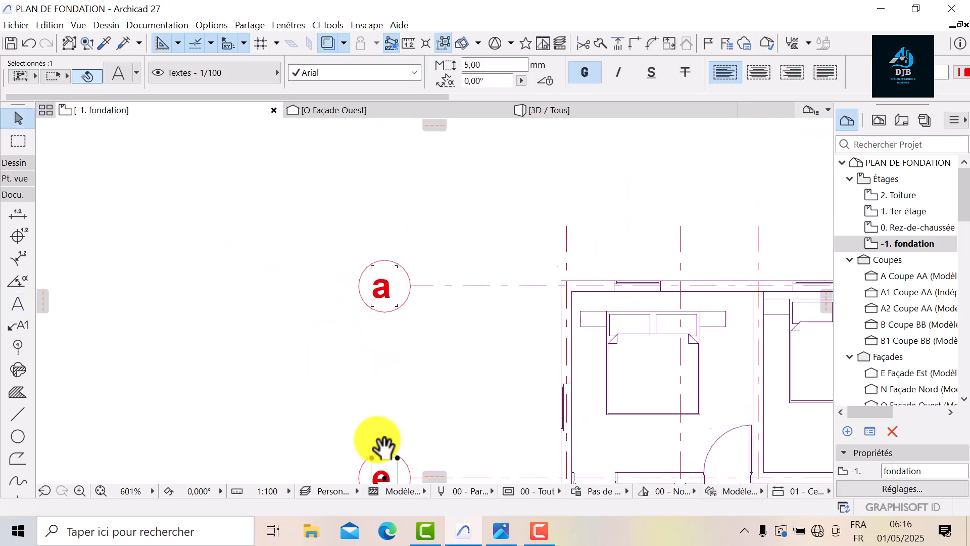
# Relabel the marker of the topmost horizontal axis as f
pyautogui.doubleClick(377, 303)
pyautogui.press('BackSpace')
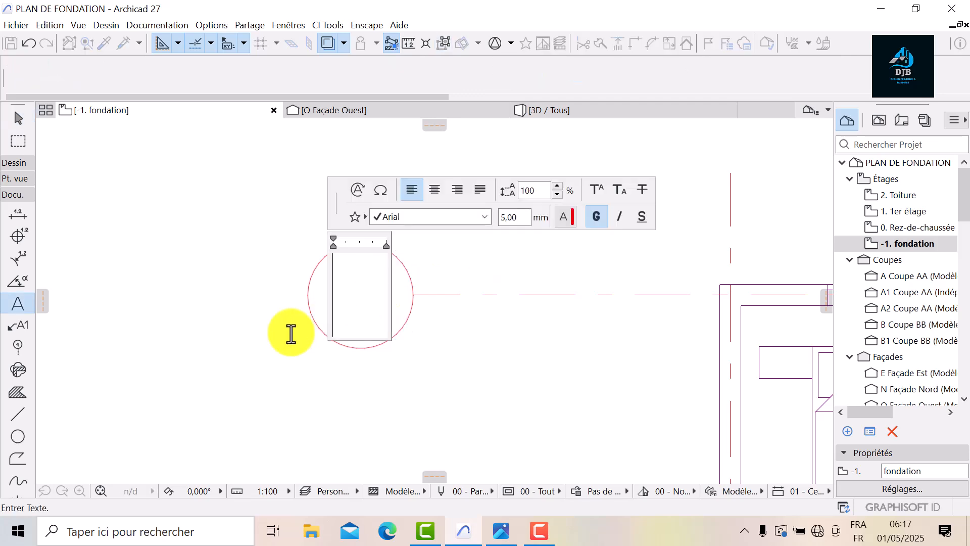
pyautogui.write('f')
pyautogui.click(162, 378)
# Relabel the markers of the second and third vertical axes from the left as 2 and 3
pyautogui.scroll(-2, 421, 338)
pyautogui.moveTo(421, 338); pyautogui.dragTo(387, 135, button='middle')
pyautogui.scroll(-5, 440, 361)
pyautogui.scroll(2, 444, 380)
pyautogui.moveTo(445, 380); pyautogui.dragTo(412, 214, button='middle')
pyautogui.scroll(1, 423, 390)
pyautogui.scroll(1, 458, 412)
pyautogui.moveTo(457, 412); pyautogui.dragTo(316, 336, button='middle')
pyautogui.scroll(1, 316, 336)
pyautogui.scroll(4, 375, 309)
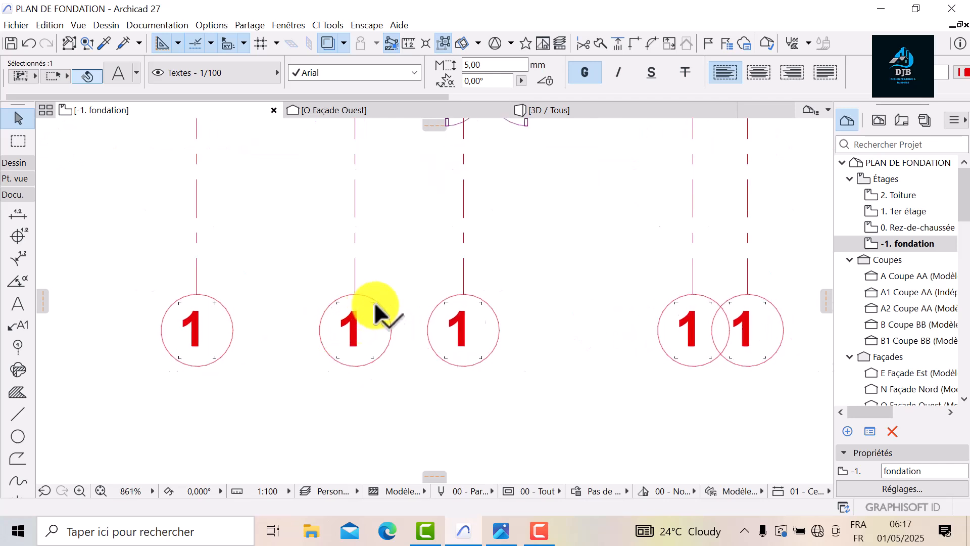
pyautogui.doubleClick(353, 343)
pyautogui.write('2')
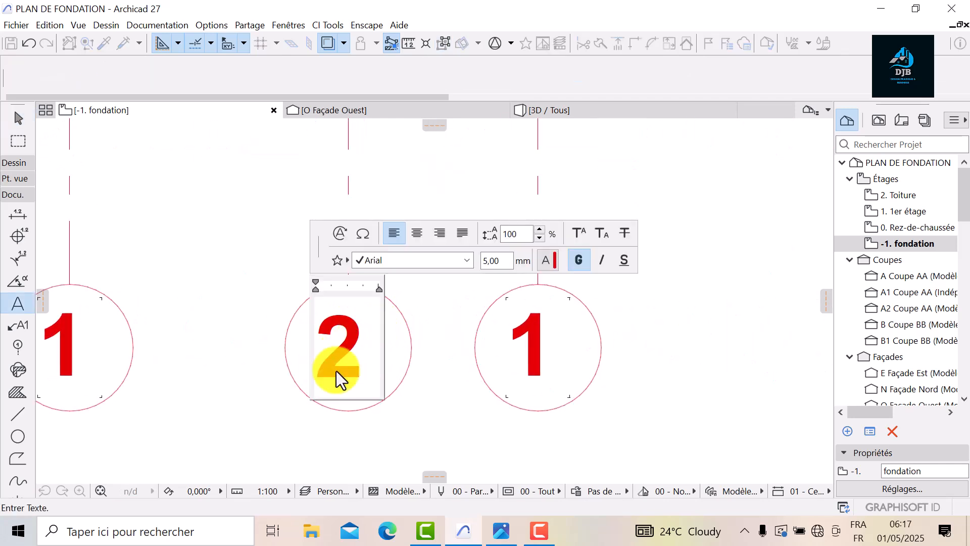
pyautogui.click(430, 374)
pyautogui.doubleClick(547, 350)
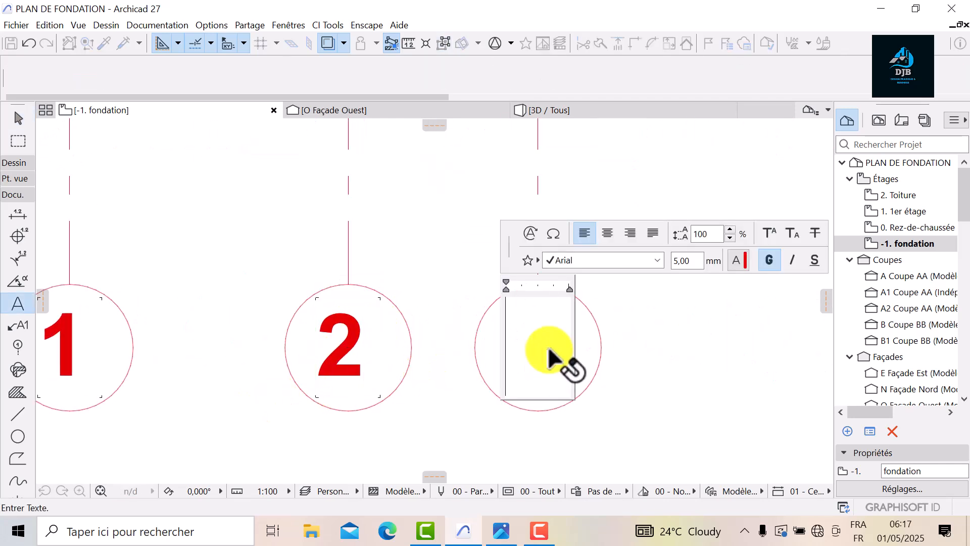
pyautogui.write('3')
pyautogui.click(695, 384)
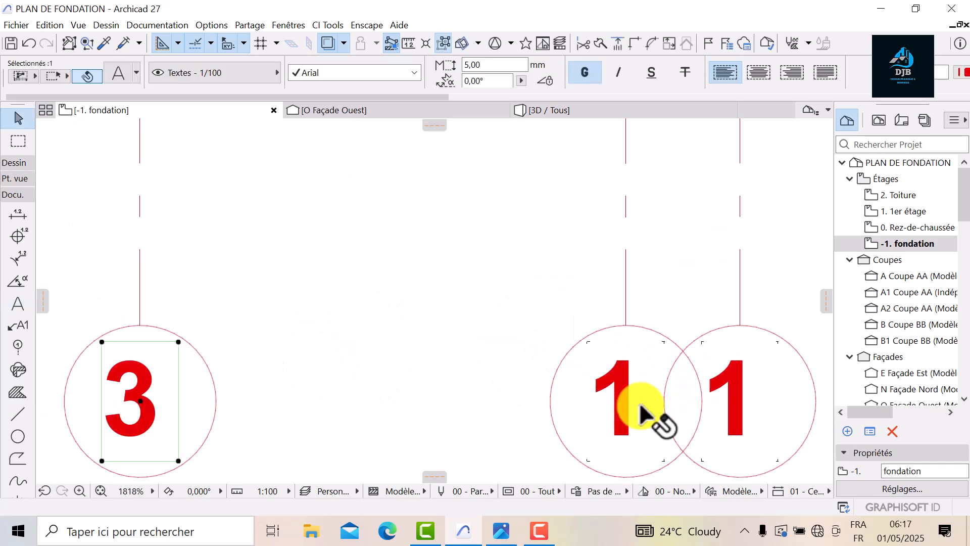
# Relabel the two overlapping markers of the fourth and fifth vertical axes as 4 and 5
pyautogui.doubleClick(638, 404)
pyautogui.press('BackSpace')
pyautogui.write('4')
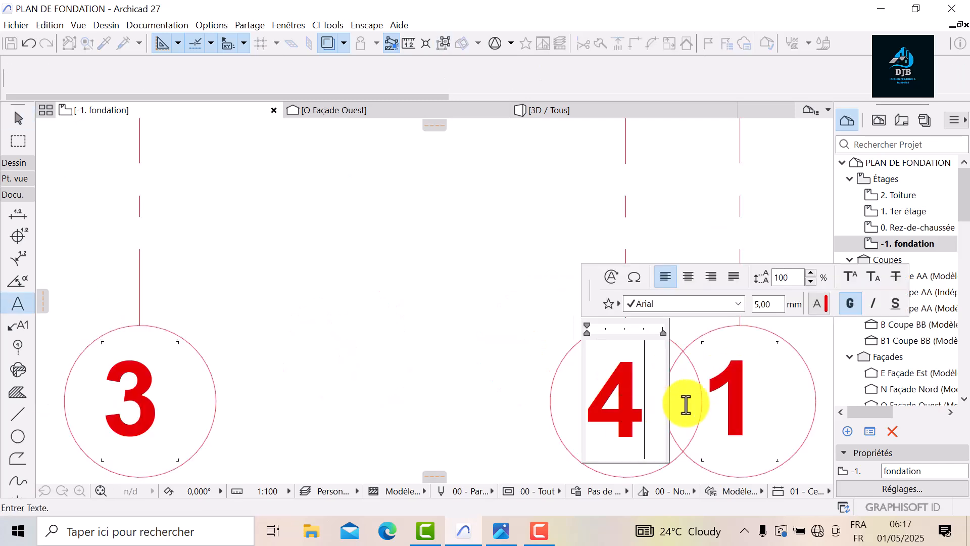
pyautogui.click(753, 395)
pyautogui.doubleClick(752, 395)
pyautogui.press('BackSpace')
pyautogui.write('5')
pyautogui.click(485, 298)
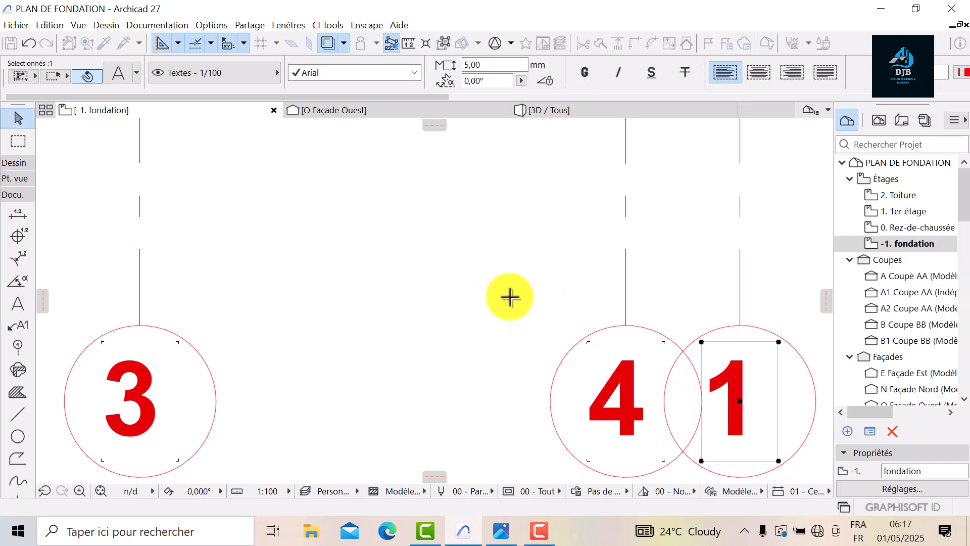
# Relabel the marker of the rightmost vertical axis as 6
pyautogui.scroll(-3, 576, 294)
pyautogui.moveTo(576, 294); pyautogui.dragTo(493, 344, button='middle')
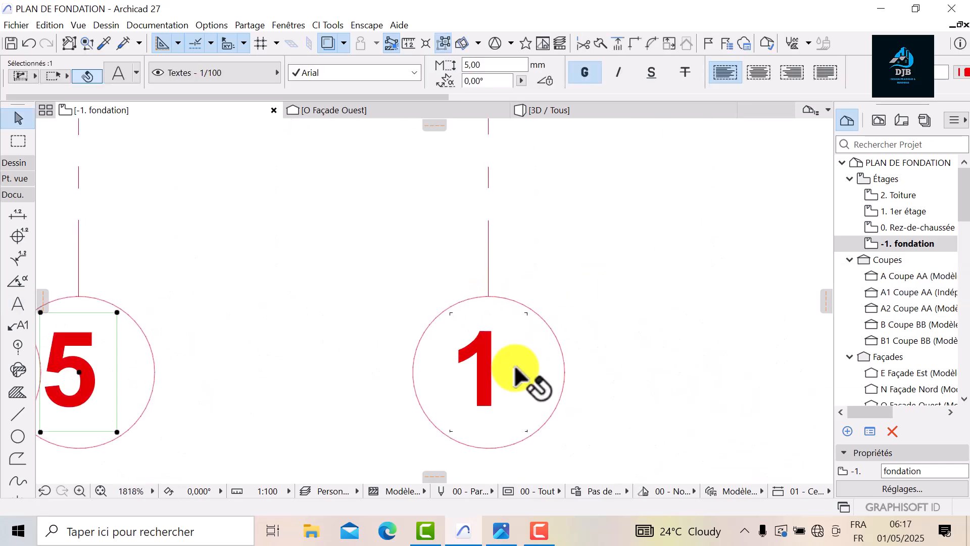
pyautogui.doubleClick(514, 364)
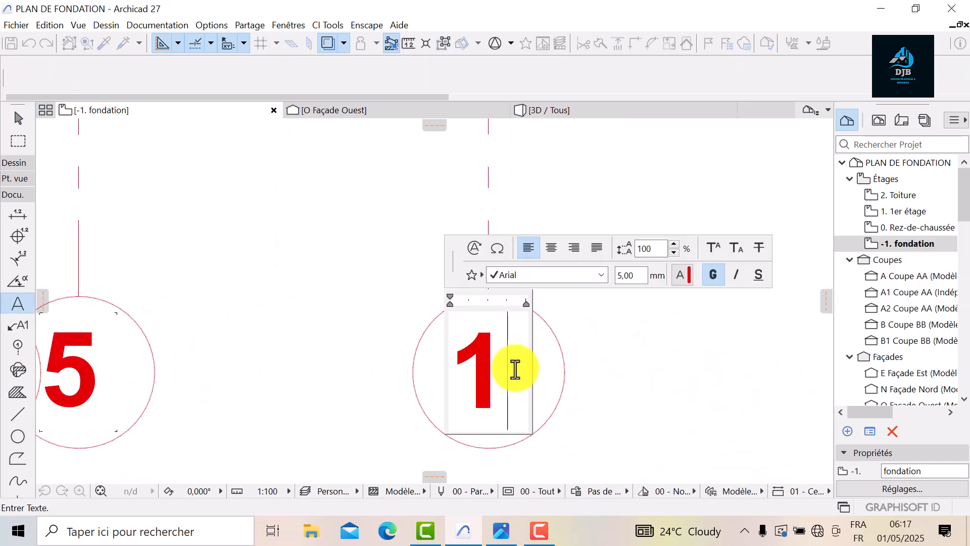
pyautogui.press('BackSpace')
pyautogui.write('6')
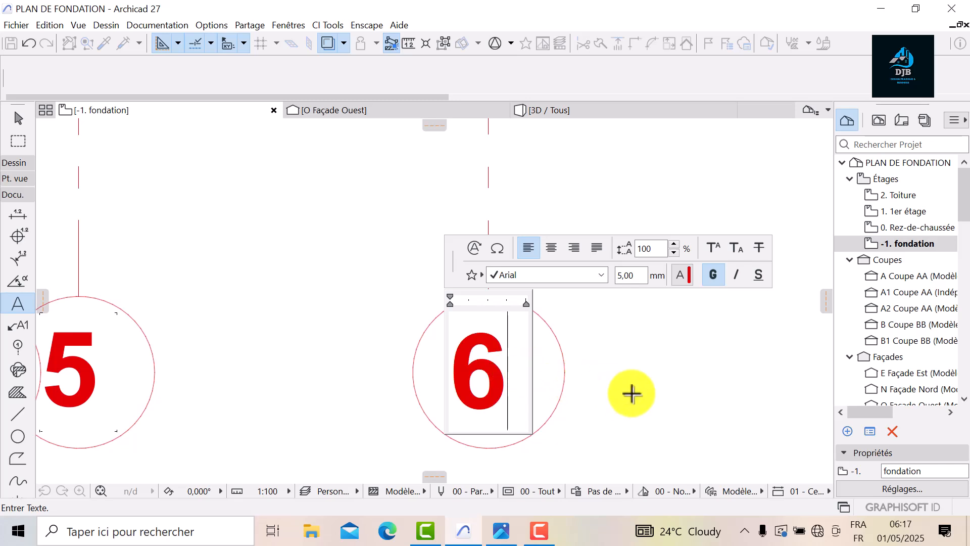
pyautogui.click(631, 392)
pyautogui.scroll(-6, 630, 389)
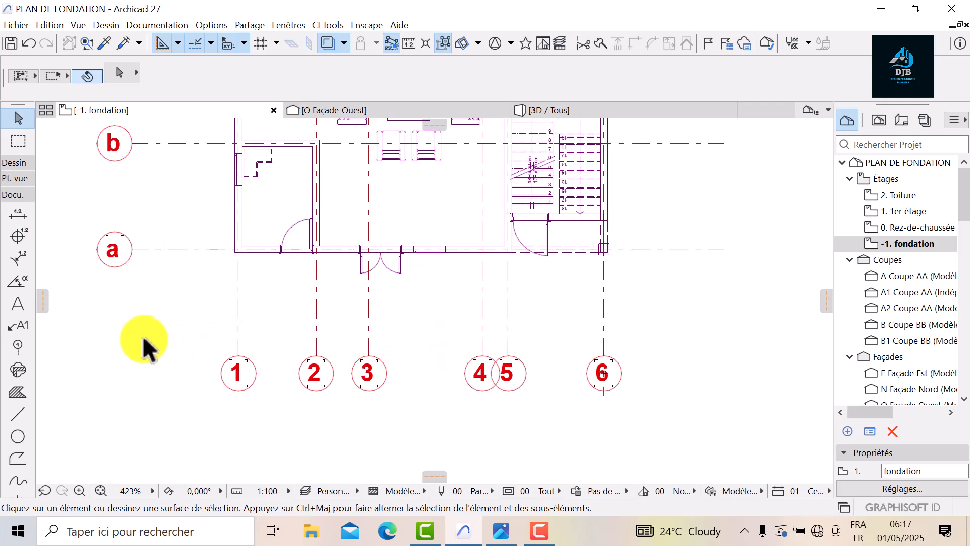
pyautogui.scroll(-5, 349, 445)
# Set the default slab thickness to 45,00 and accept the slab settings
pyautogui.scroll(3, 259, 386)
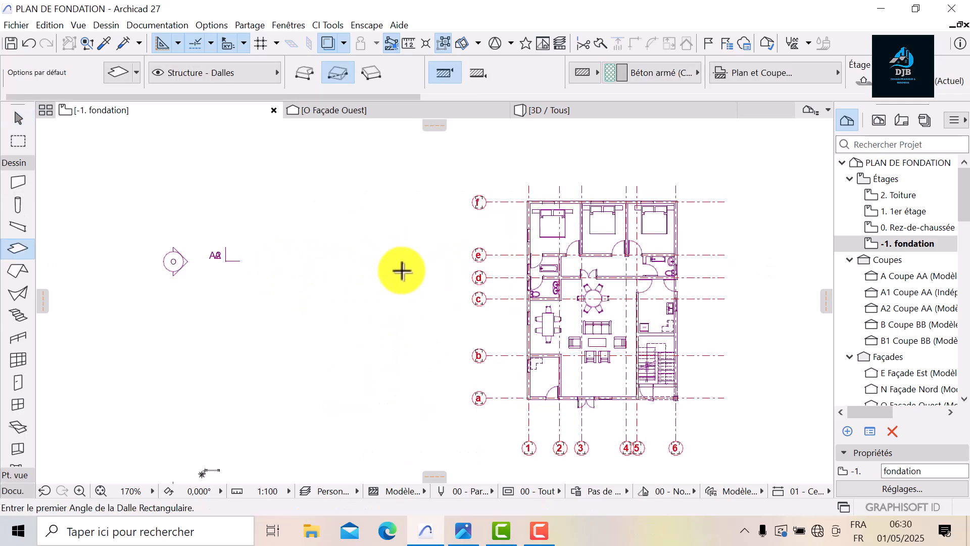
pyautogui.scroll(3, 642, 286)
pyautogui.moveTo(643, 286); pyautogui.dragTo(428, 251, button='middle')
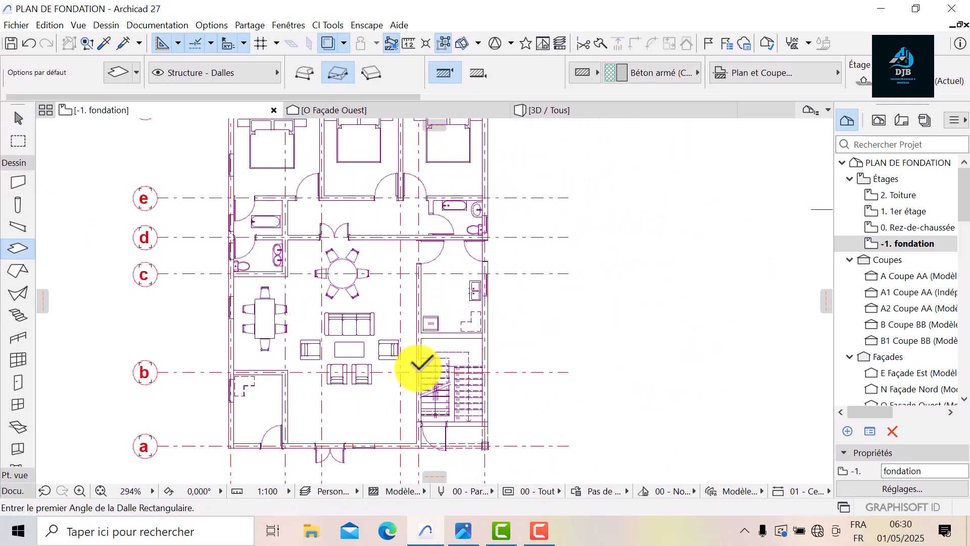
pyautogui.scroll(-4, 438, 394)
pyautogui.moveTo(438, 394); pyautogui.dragTo(480, 357, button='middle')
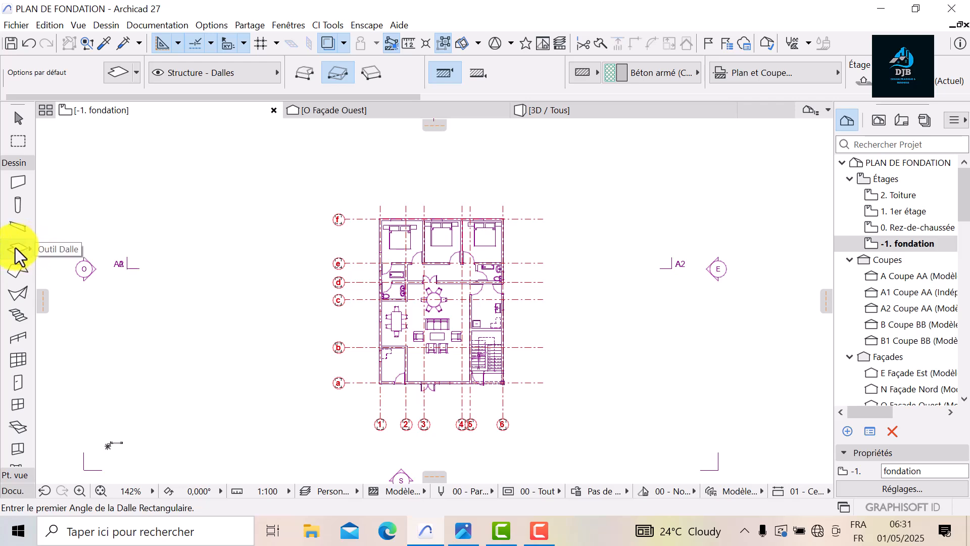
pyautogui.click(117, 72)
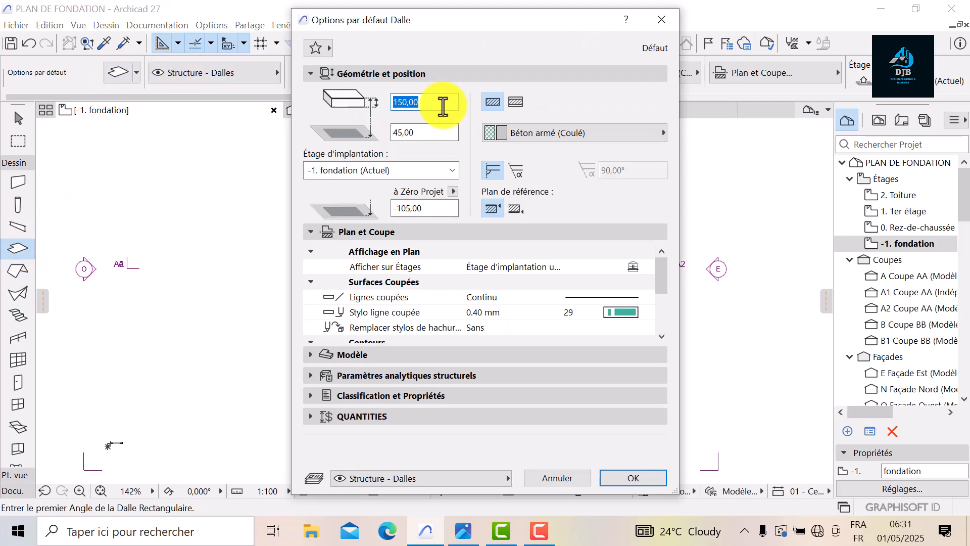
pyautogui.write('45,00')
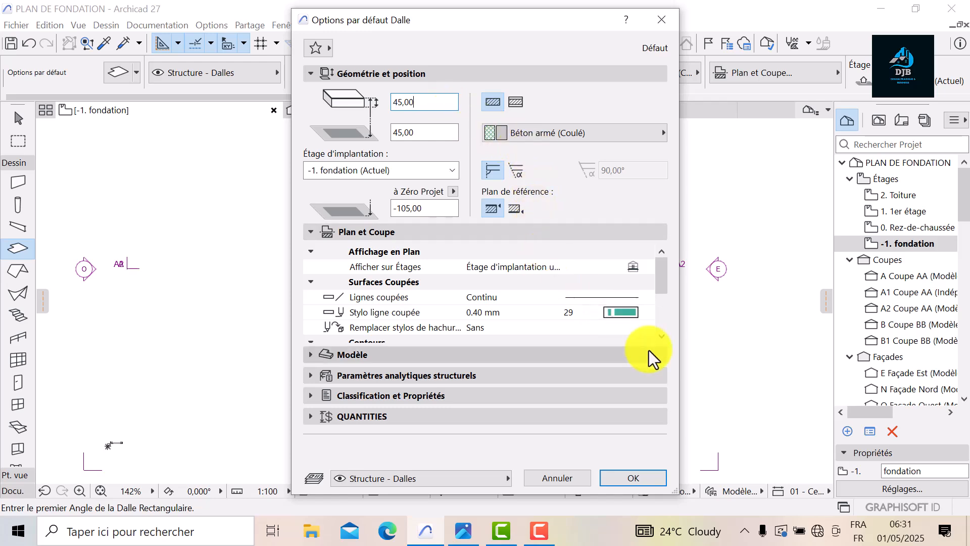
pyautogui.click(633, 478)
# Draw a rectangular slab measuring 160 by 110 in the empty area to the left of the plan
pyautogui.scroll(1, 288, 325)
pyautogui.moveTo(288, 326); pyautogui.dragTo(348, 321, button='middle')
pyautogui.click(260, 278)
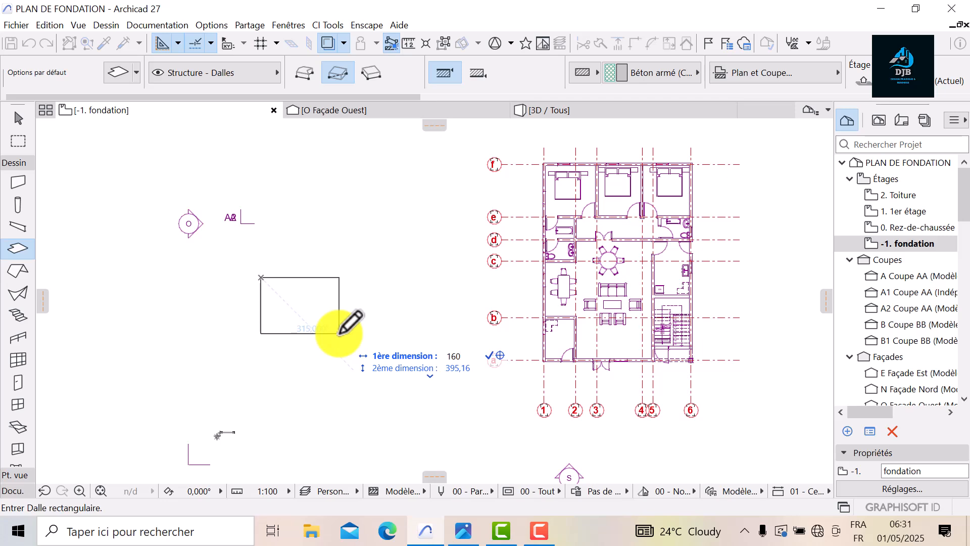
pyautogui.press('Tab')
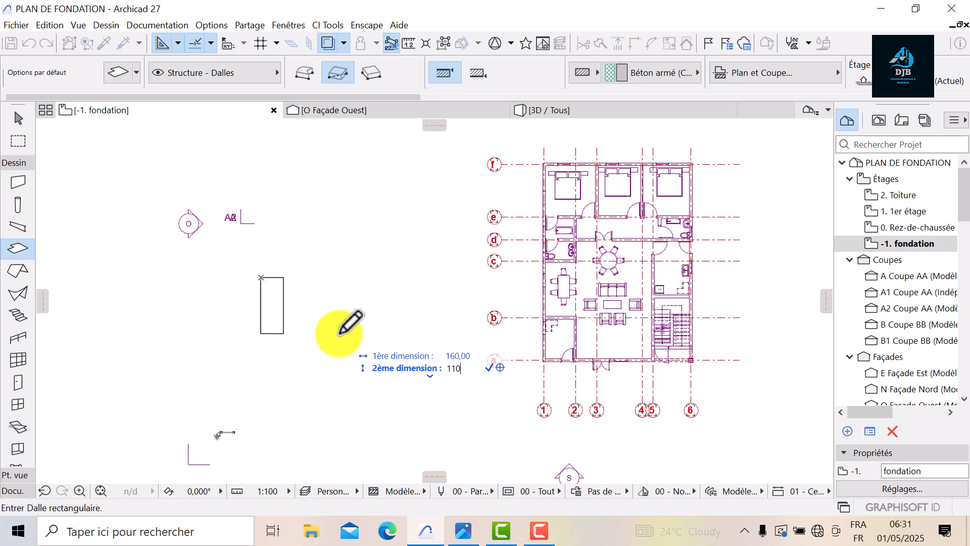
pyautogui.write('110')
pyautogui.press('Return')
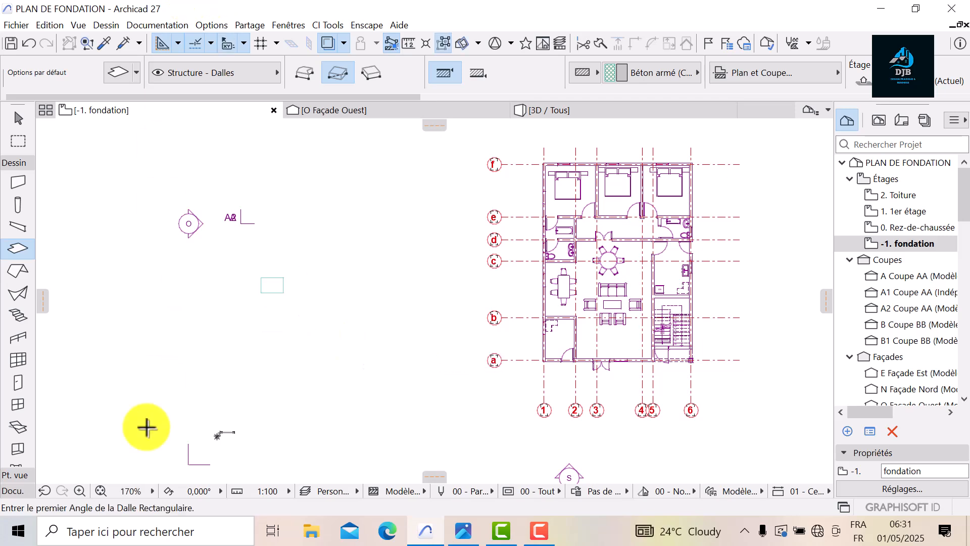
# Draw two crossing diagonal lines over the rectangular footing slab from corner to corner with black pen 41
pyautogui.click(18, 494)
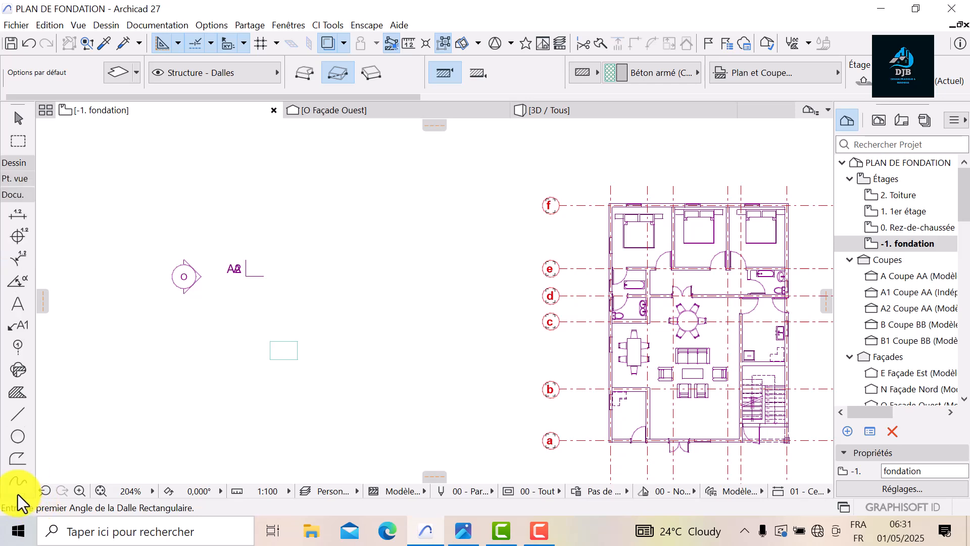
pyautogui.click(20, 411)
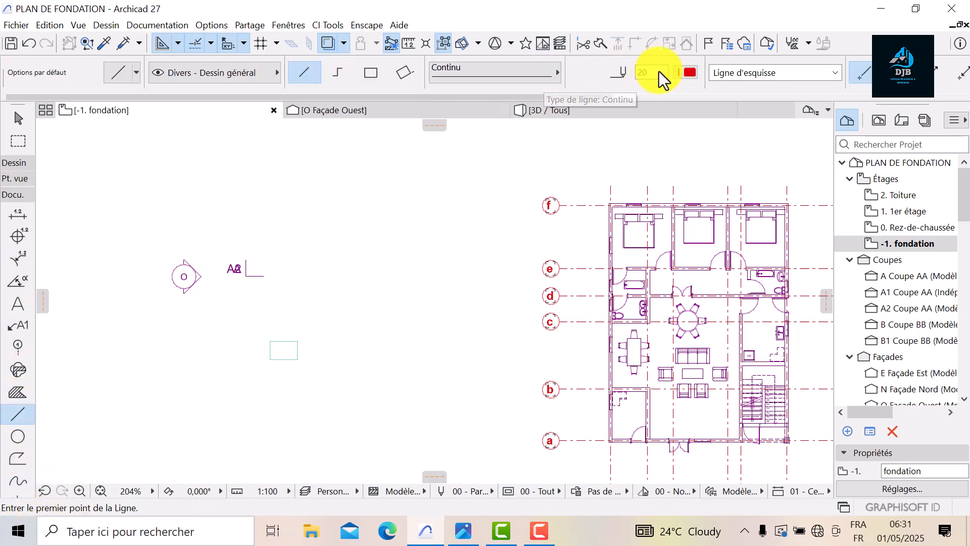
pyautogui.click(688, 72)
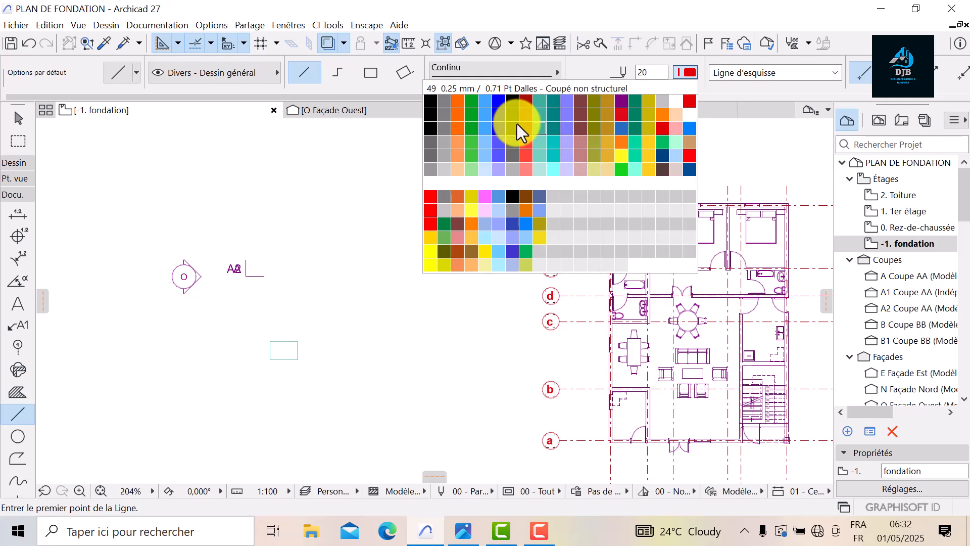
pyautogui.click(430, 128)
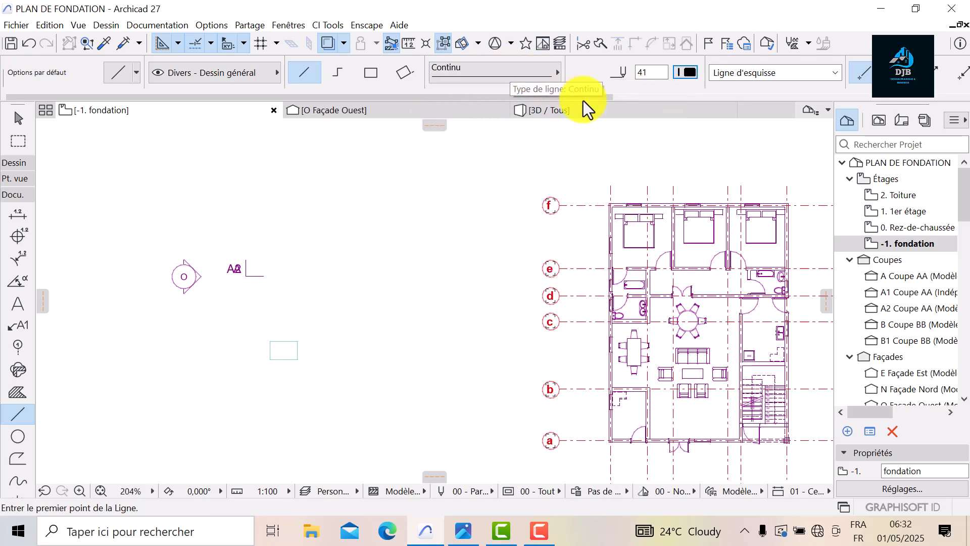
pyautogui.scroll(4, 281, 353)
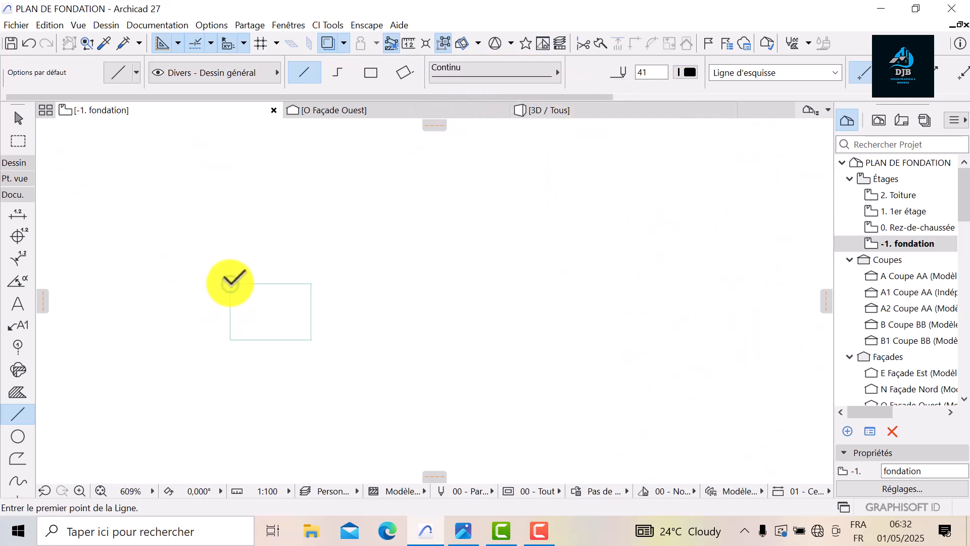
pyautogui.click(231, 283)
pyautogui.click(311, 339)
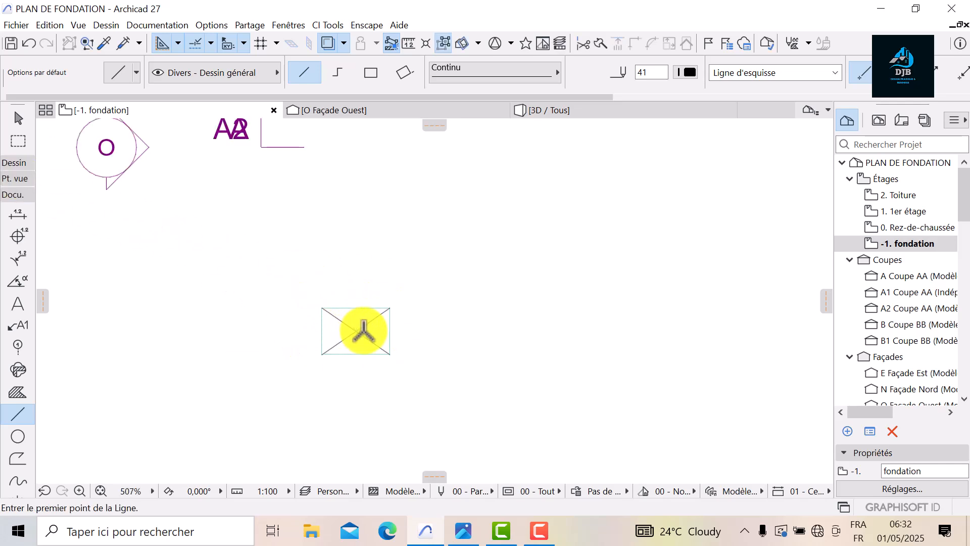
# Set the default column to 30,00 by 20,00 with a top offset of -30,00 and a base offset of 45,00
pyautogui.click(12, 166)
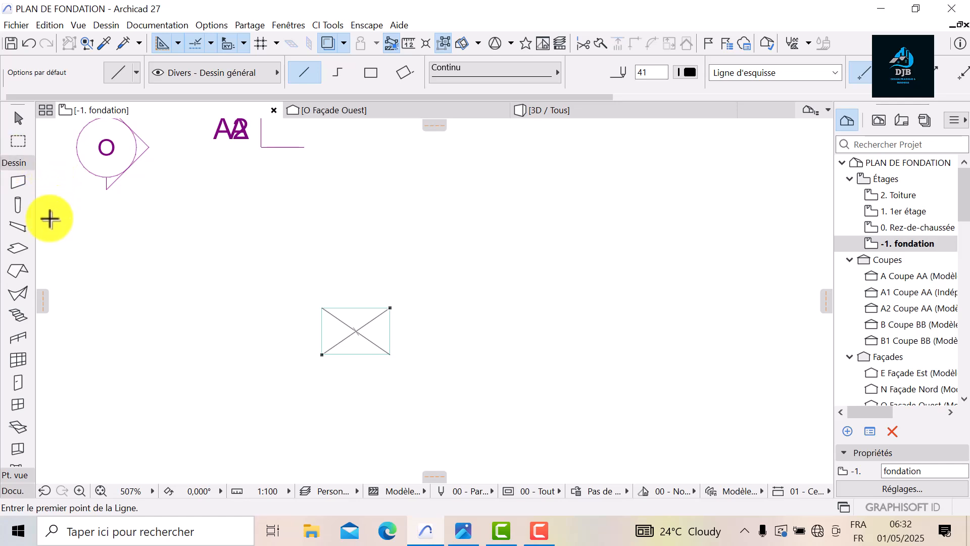
pyautogui.click(16, 205)
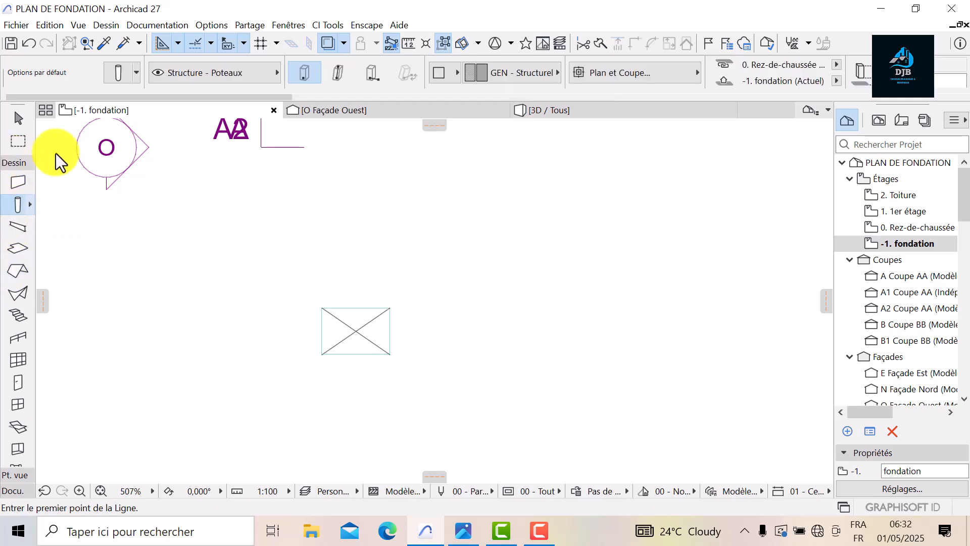
pyautogui.click(117, 71)
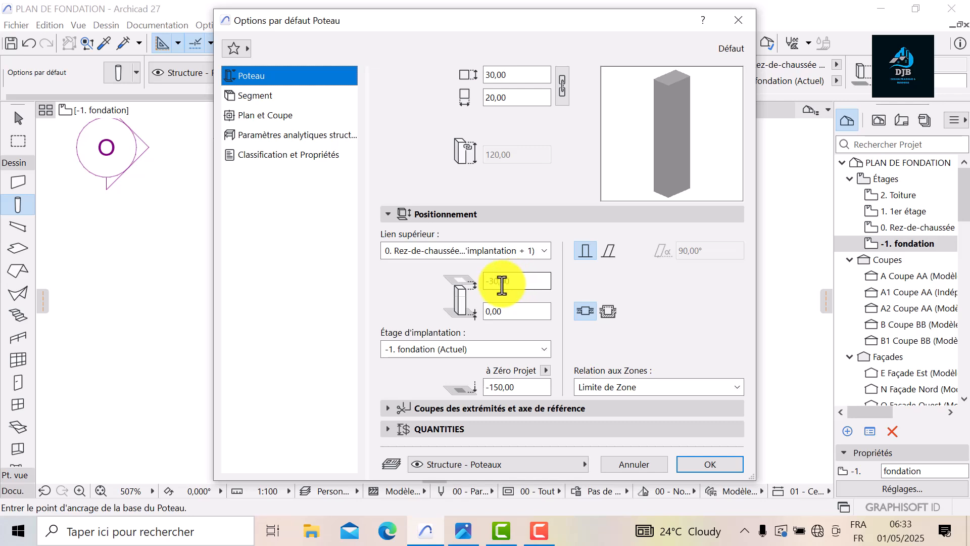
pyautogui.click(512, 316)
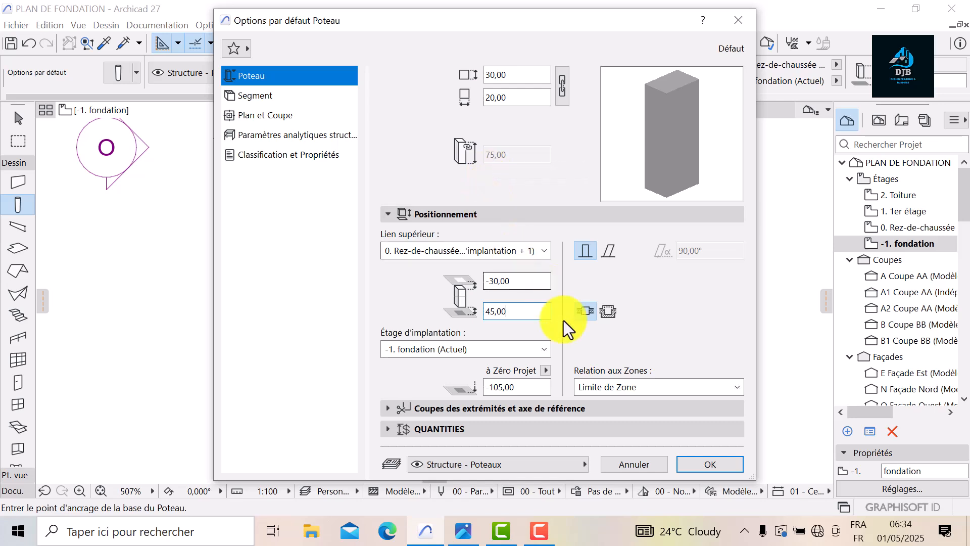
pyautogui.click(709, 461)
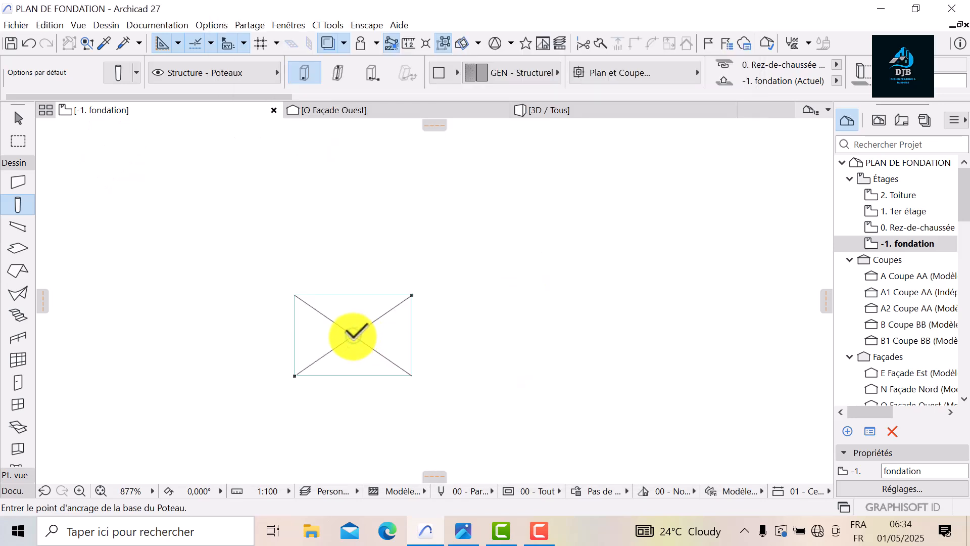
# Place a column where the footing's diagonals cross and rotate it so its long side runs parallel to the footing's long side
pyautogui.click(353, 336)
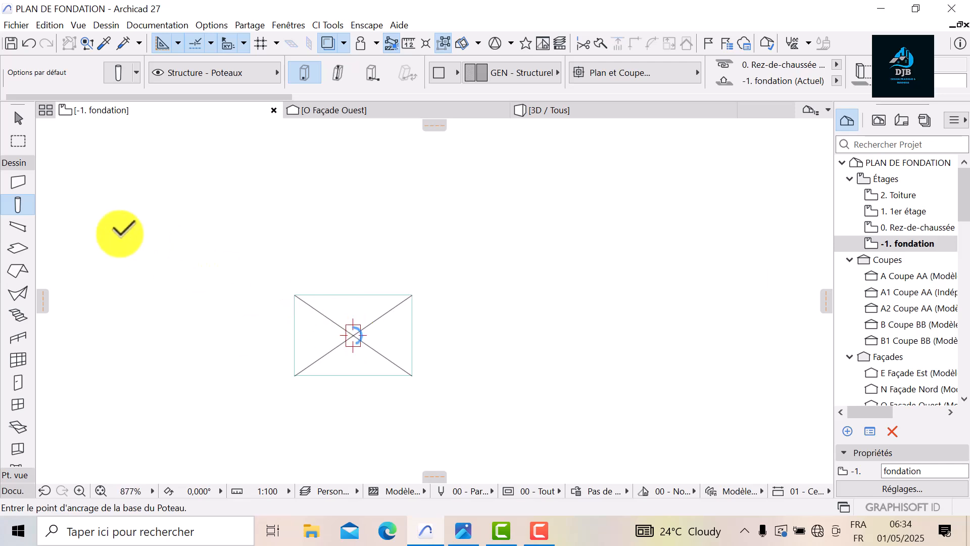
pyautogui.click(18, 118)
pyautogui.scroll(2, 434, 331)
pyautogui.click(434, 332)
pyautogui.rightClick(436, 333)
pyautogui.moveTo(617, 137)
pyautogui.click(680, 157)
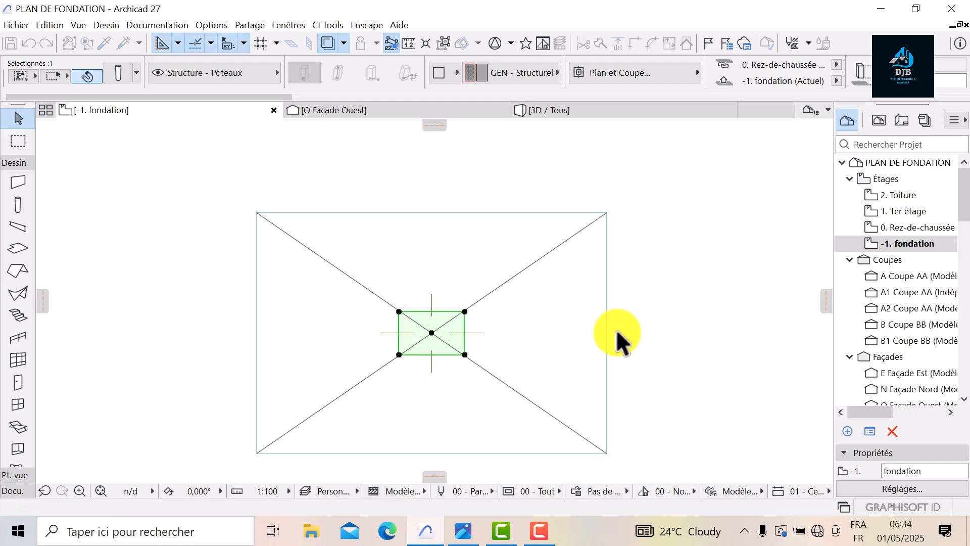
pyautogui.scroll(-4, 646, 318)
pyautogui.moveTo(646, 317); pyautogui.dragTo(543, 305, button='middle')
pyautogui.scroll(-4, 283, 303)
pyautogui.click(283, 303)
# Select the footing slab, diagonals and column, start a multiple-copy move from the column's centre and place a copy at axis crossing a–1
pyautogui.scroll(-6, 556, 343)
pyautogui.scroll(-1, 583, 359)
pyautogui.moveTo(583, 359); pyautogui.dragTo(548, 340, button='middle')
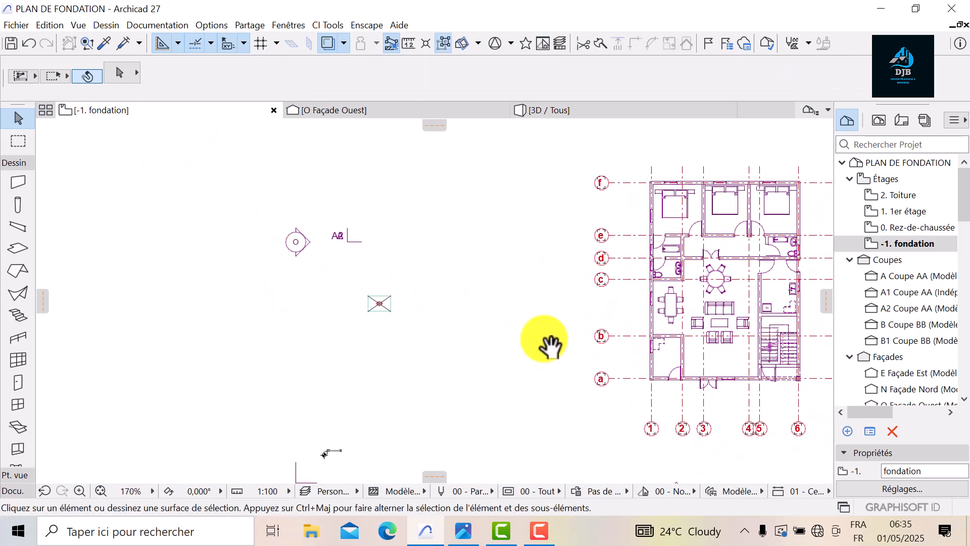
pyautogui.moveTo(427, 276); pyautogui.dragTo(325, 336)
pyautogui.scroll(1, 344, 329)
pyautogui.scroll(5, 342, 326)
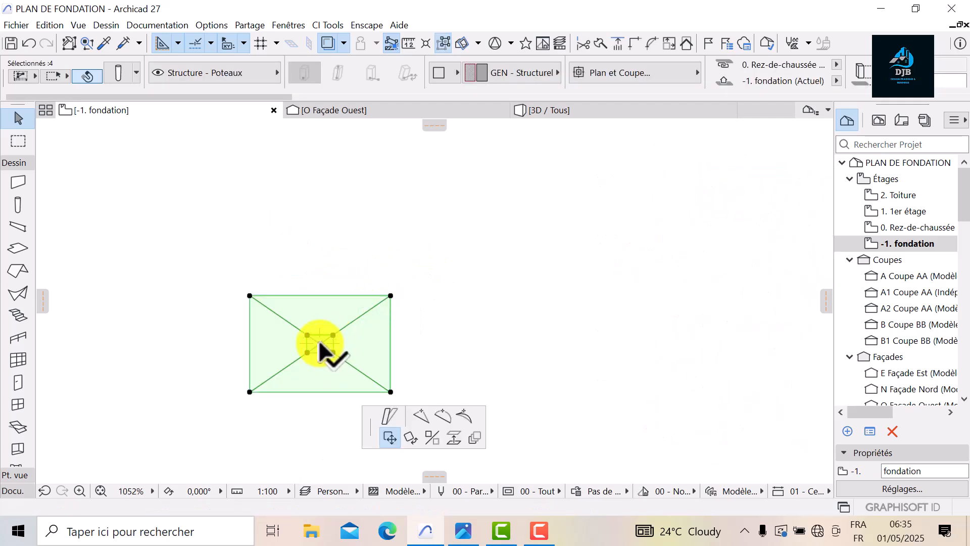
pyautogui.click(320, 343)
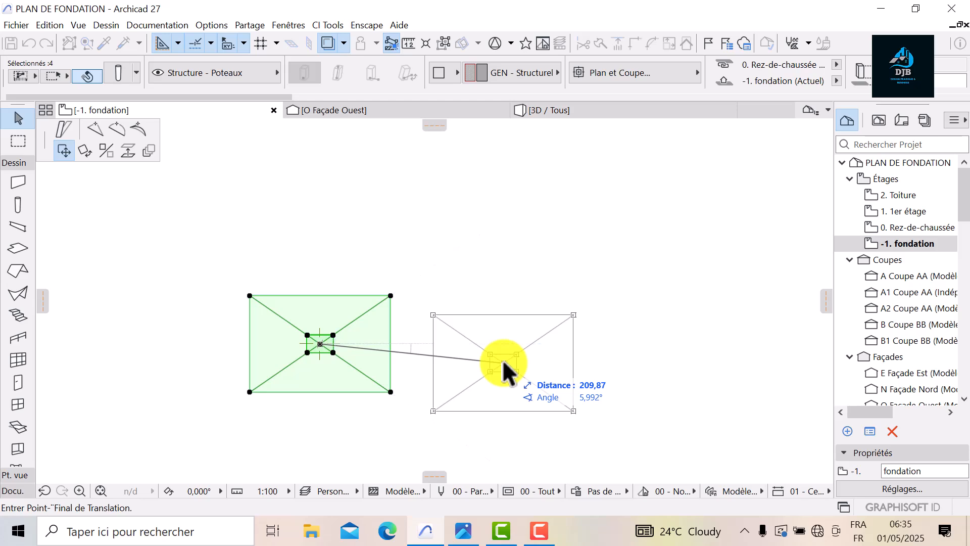
pyautogui.hotkey('ctrl', 'alt')
pyautogui.scroll(-5, 513, 367)
pyautogui.moveTo(455, 370); pyautogui.dragTo(242, 368, button='middle')
pyautogui.moveTo(545, 355); pyautogui.dragTo(196, 318, button='middle')
pyautogui.scroll(1, 578, 414)
pyautogui.scroll(-3, 578, 414)
pyautogui.moveTo(636, 474); pyautogui.dragTo(459, 353, button='middle')
pyautogui.scroll(12, 425, 268)
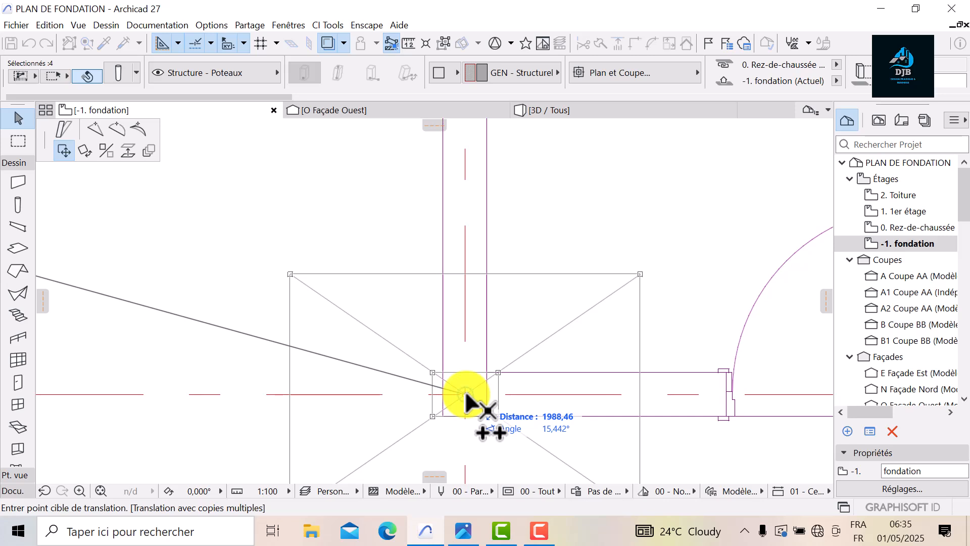
pyautogui.click(465, 394)
# Place further copies of the footing with its column on the remaining axis crossings under the walls
pyautogui.scroll(-6, 581, 390)
pyautogui.moveTo(581, 390); pyautogui.dragTo(245, 256, button='middle')
pyautogui.scroll(1, 507, 255)
pyautogui.moveTo(504, 254); pyautogui.dragTo(364, 348, button='middle')
pyautogui.moveTo(577, 340); pyautogui.dragTo(376, 305, button='middle')
pyautogui.scroll(-2, 275, 302)
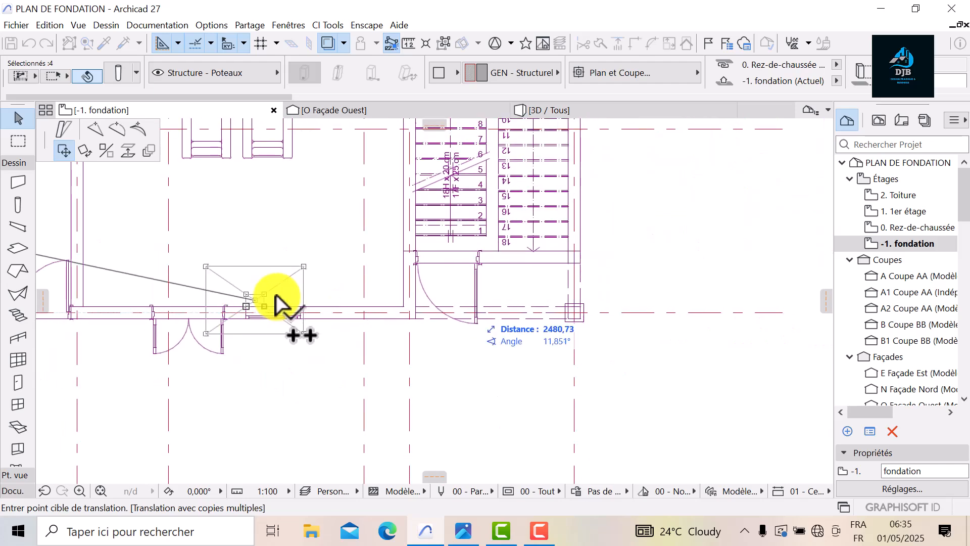
pyautogui.scroll(-2, 362, 298)
pyautogui.moveTo(292, 330); pyautogui.dragTo(353, 331, button='middle')
pyautogui.scroll(8, 509, 393)
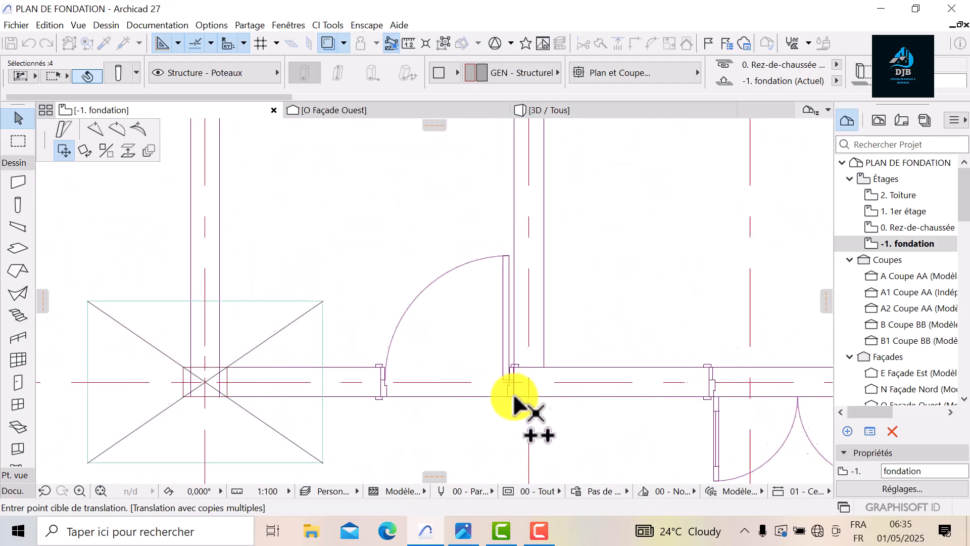
pyautogui.scroll(-5, 531, 366)
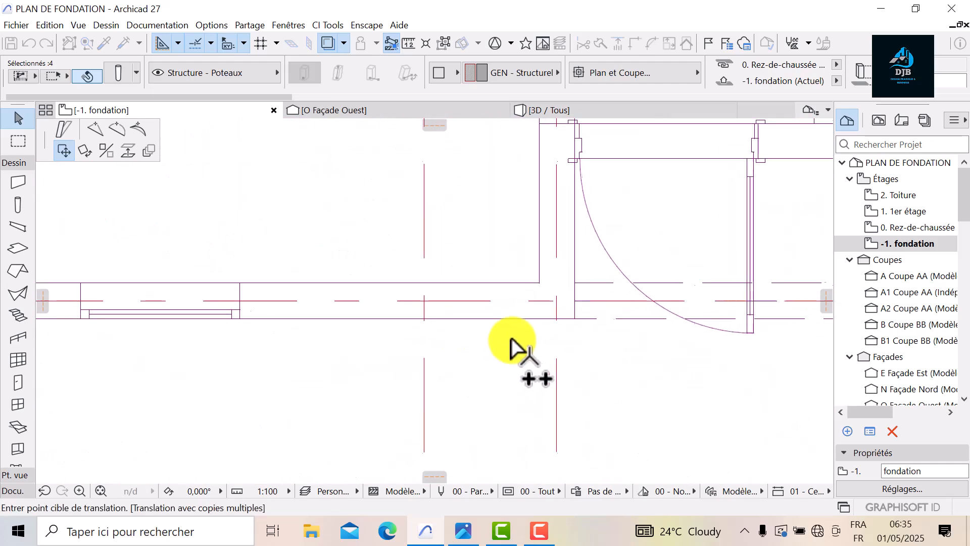
pyautogui.scroll(-2, 520, 342)
pyautogui.click(459, 222)
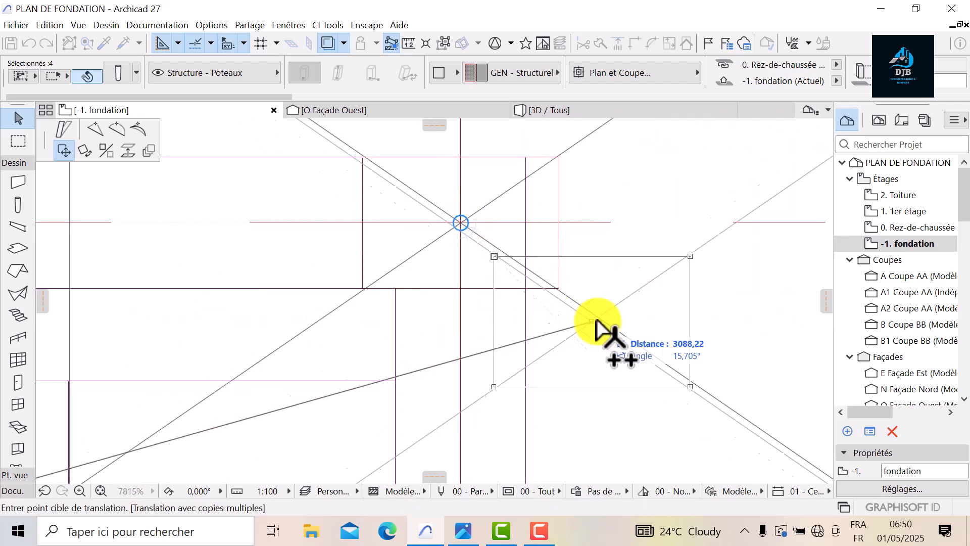
pyautogui.scroll(-4, 596, 324)
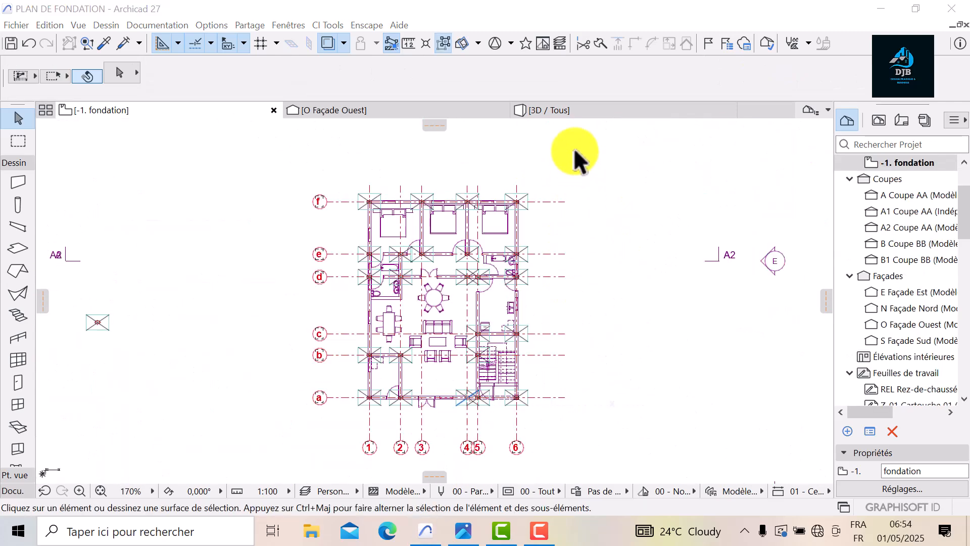
# Inspect the footings and columns beneath the house in 3D, and return to the foundation floor plan
pyautogui.click(566, 110)
pyautogui.moveTo(427, 364)
pyautogui.mouseDown(button='middle')
pyautogui.moveTo(444, 288)
pyautogui.moveTo(440, 351)
pyautogui.moveTo(411, 357)
pyautogui.mouseUp(button='middle')
pyautogui.scroll(3, 412, 357)
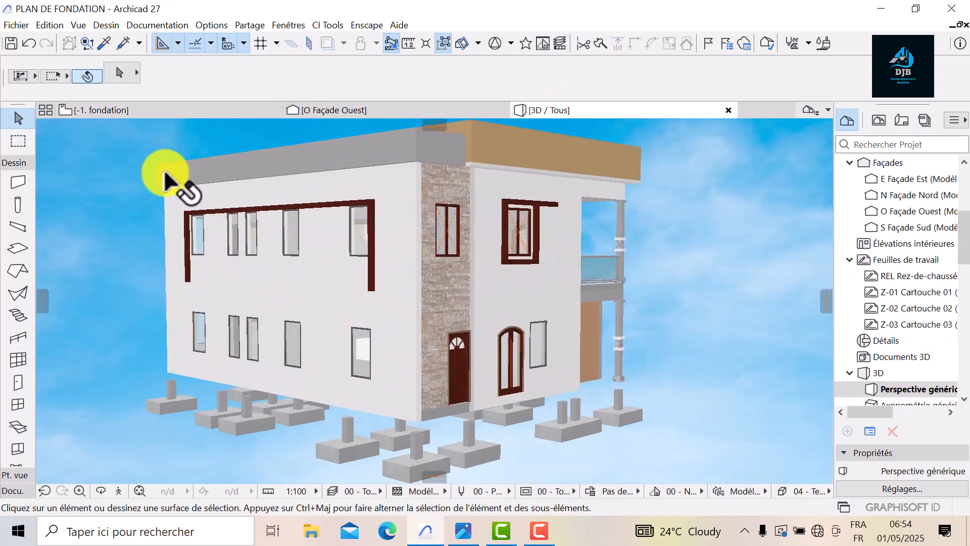
pyautogui.click(133, 111)
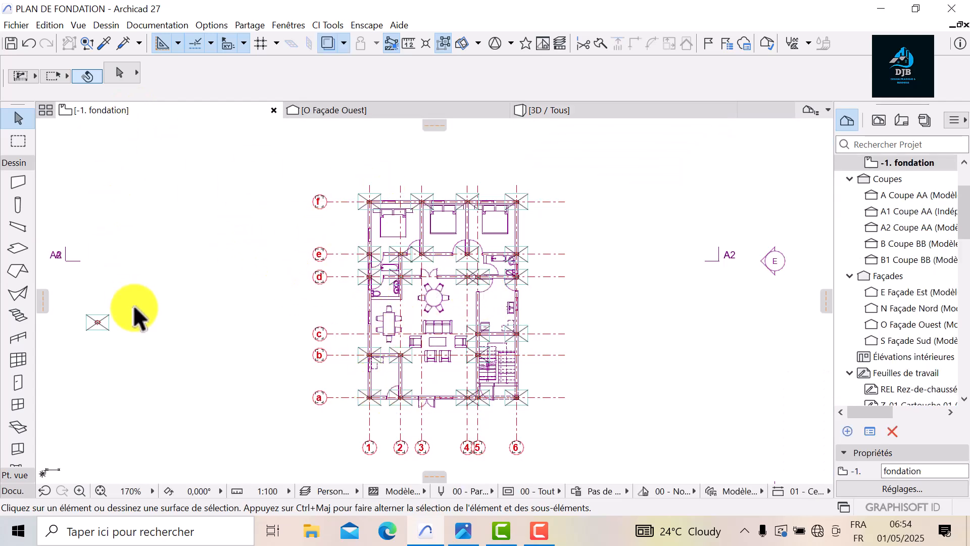
# Set the default beam to 30,00 by 20,00 with its reference line 150,00 above the foundation storey
pyautogui.click(18, 228)
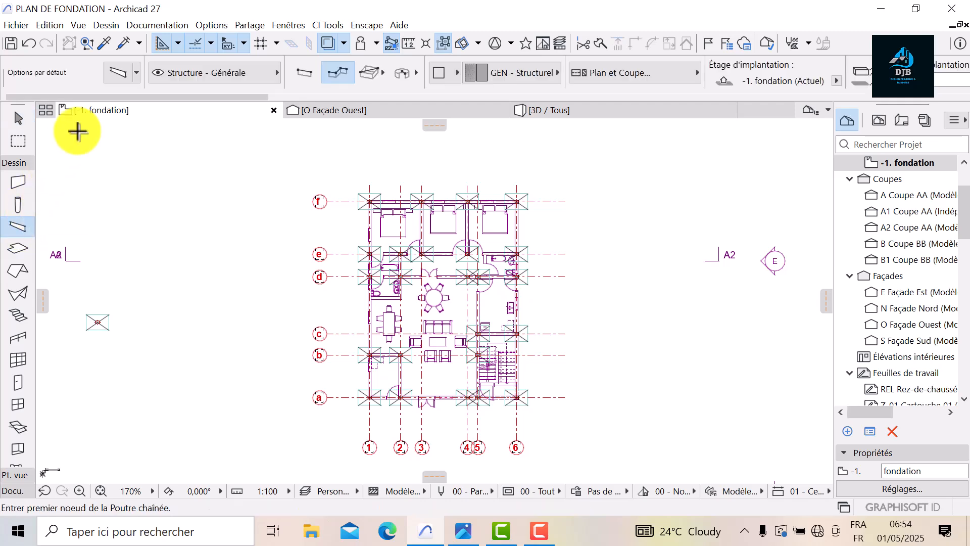
pyautogui.click(116, 72)
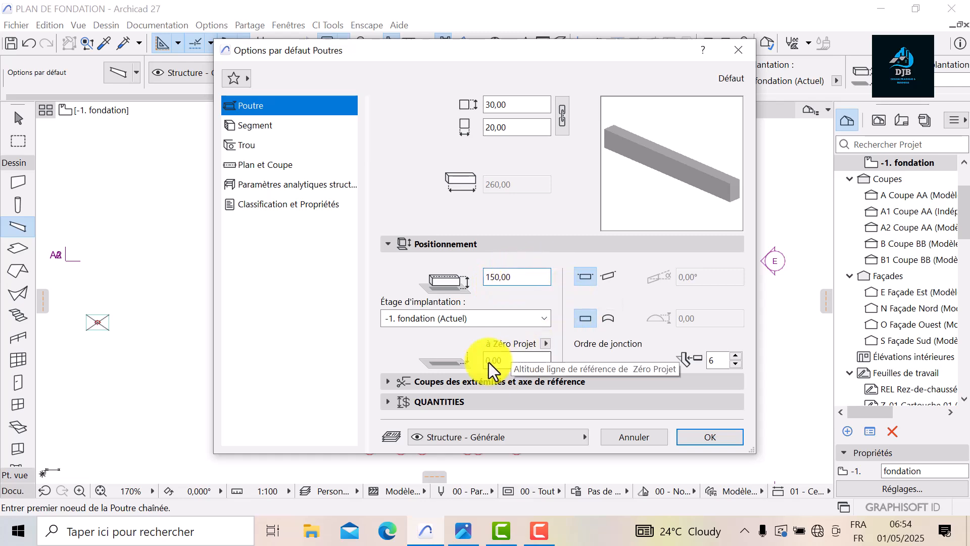
pyautogui.click(693, 438)
# Start a chained beam at the centre of column a–1 and run it along axis 1 to column f–1
pyautogui.scroll(5, 433, 271)
pyautogui.click(358, 349)
pyautogui.scroll(-3, 334, 193)
pyautogui.moveTo(330, 202); pyautogui.dragTo(338, 445, button='middle')
pyautogui.moveTo(341, 229); pyautogui.dragTo(360, 411, button='middle')
pyautogui.moveTo(357, 286); pyautogui.dragTo(355, 428, button='middle')
pyautogui.click(358, 240)
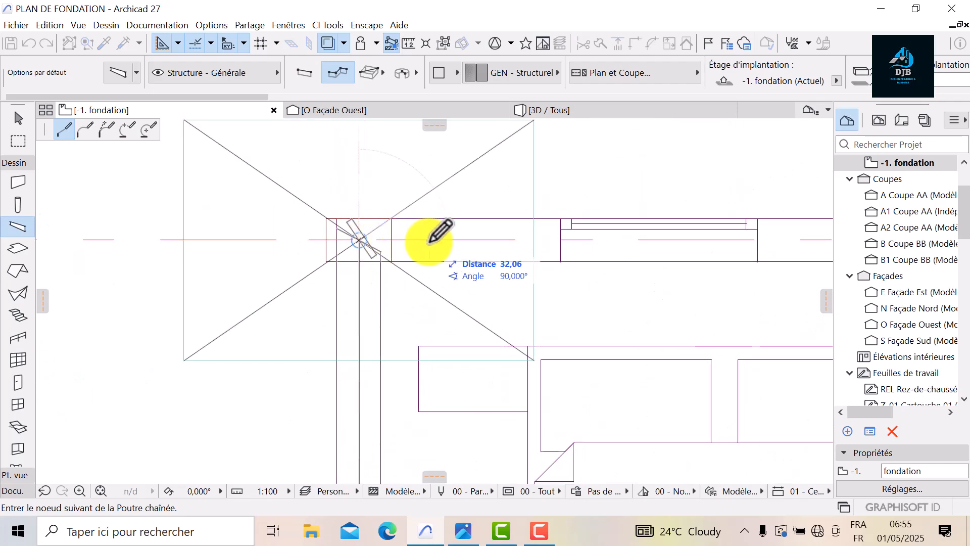
# Continue the chained beam along axis f to the centre of column f–6
pyautogui.scroll(-2, 353, 267)
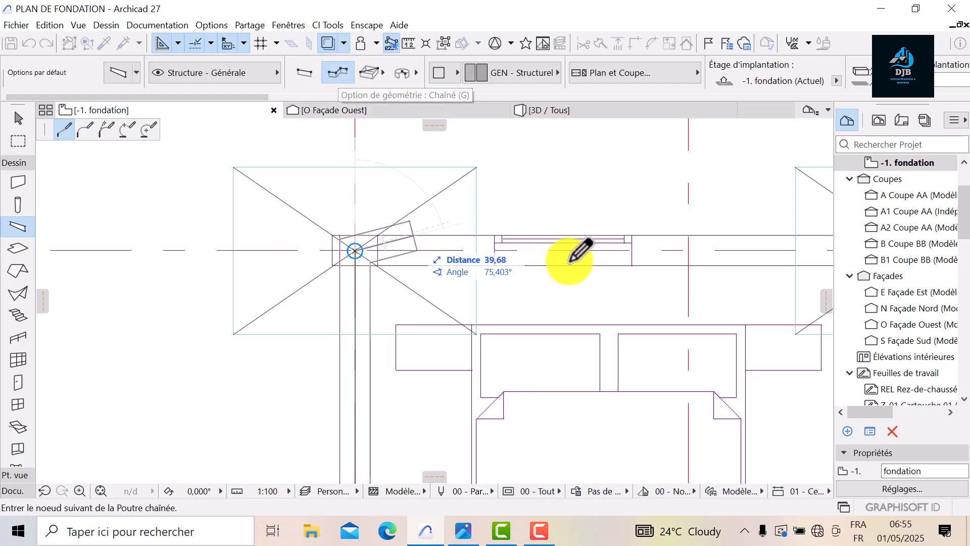
pyautogui.scroll(-1, 595, 271)
pyautogui.moveTo(548, 280); pyautogui.dragTo(242, 284, button='middle')
pyautogui.scroll(-2, 596, 278)
pyautogui.moveTo(596, 278); pyautogui.dragTo(267, 267, button='middle')
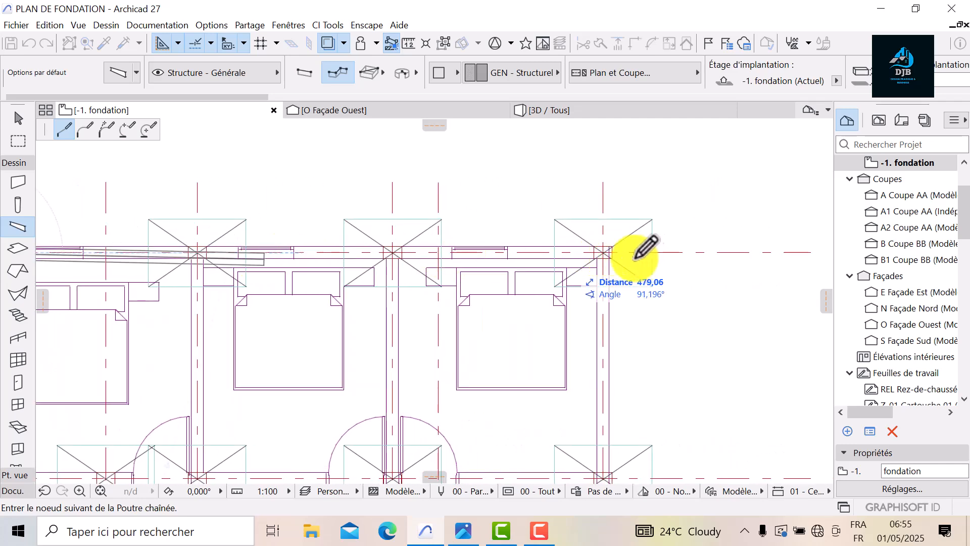
pyautogui.scroll(3, 622, 255)
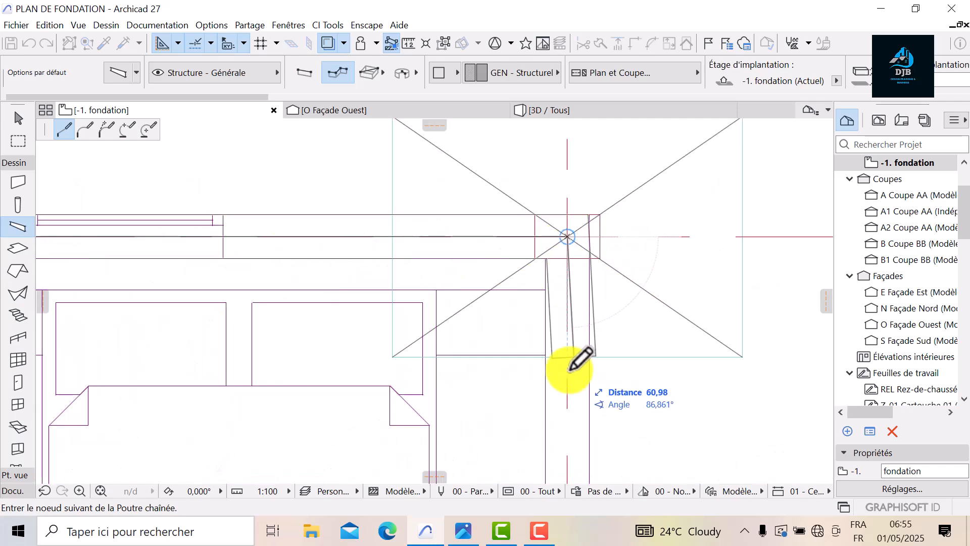
# Complete the chained perimeter beam along axis 6 to column a–6 and back along axis a to column a–1
pyautogui.scroll(-5, 559, 325)
pyautogui.moveTo(559, 325); pyautogui.dragTo(510, 235, button='middle')
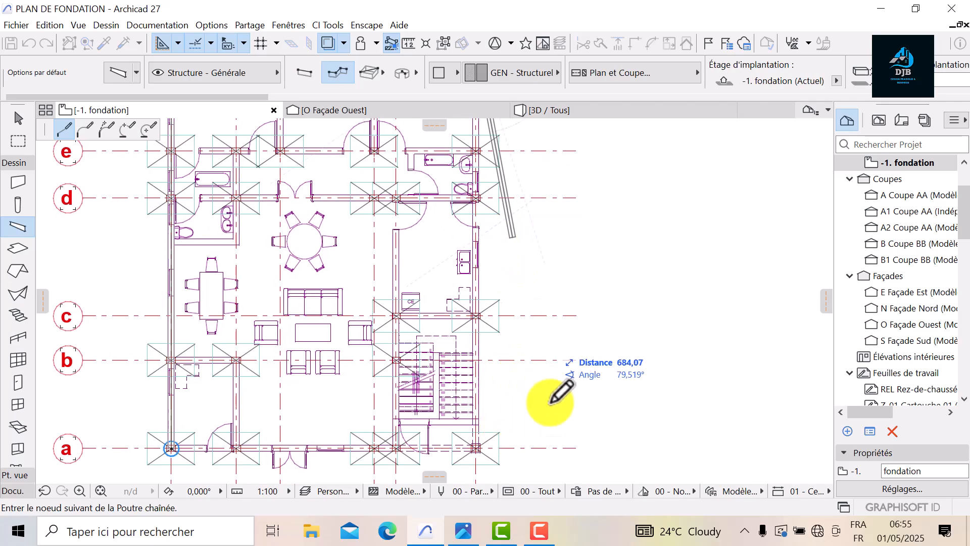
pyautogui.scroll(5, 641, 329)
pyautogui.scroll(-3, 619, 329)
pyautogui.moveTo(619, 329); pyautogui.dragTo(634, 354, button='middle')
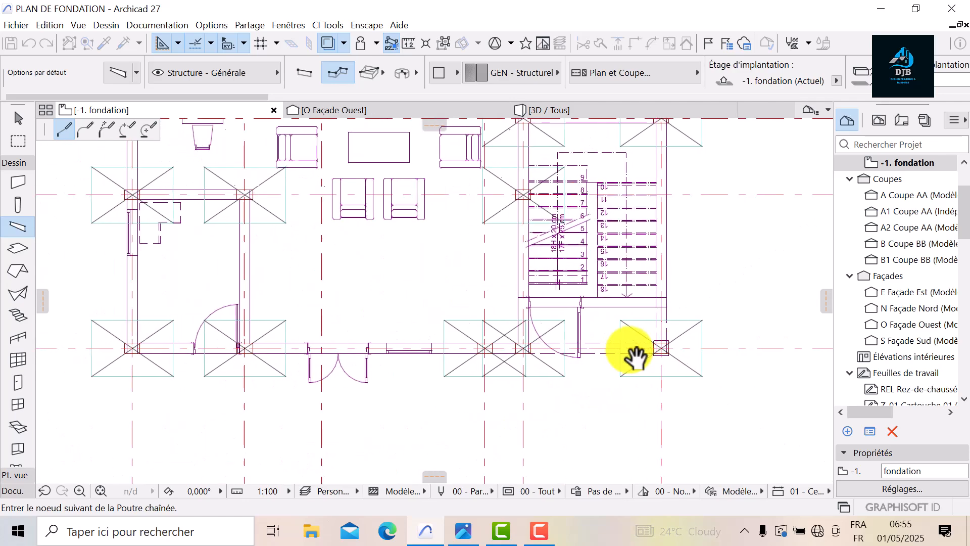
pyautogui.scroll(5, 277, 353)
pyautogui.doubleClick(277, 353)
# Draw a chained beam along axis e from the centre of column e–1 to the centre of column e–6
pyautogui.scroll(-5, 498, 284)
pyautogui.moveTo(498, 284); pyautogui.dragTo(379, 346, button='middle')
pyautogui.scroll(4, 418, 401)
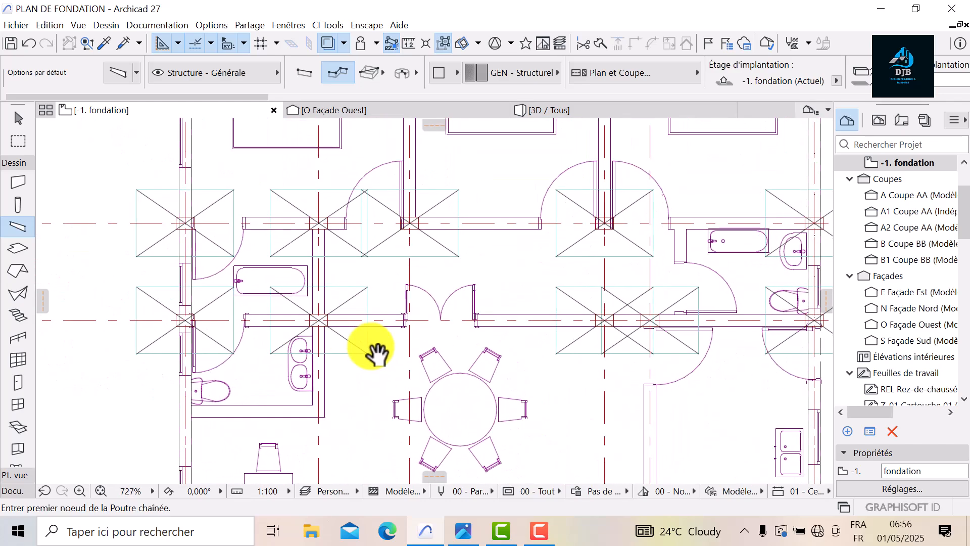
pyautogui.scroll(4, 219, 246)
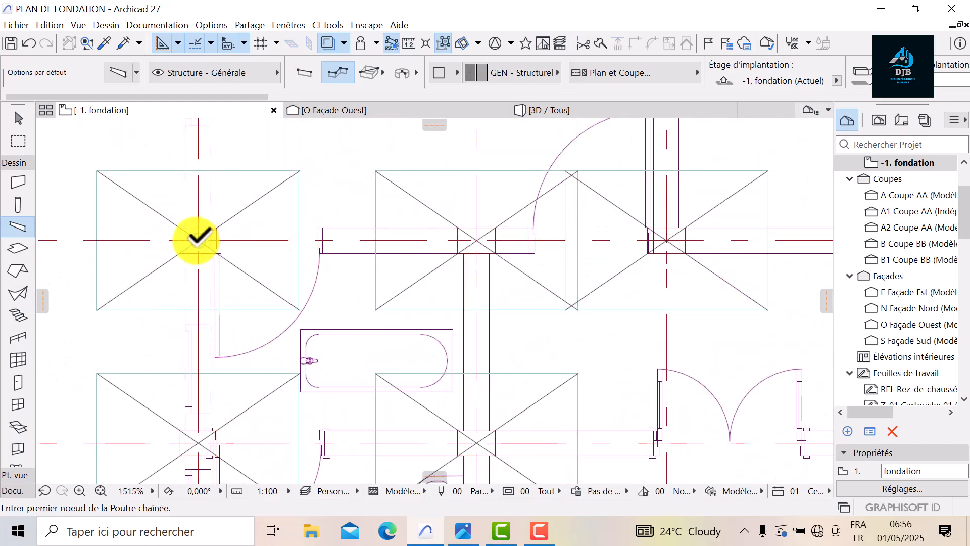
pyautogui.click(198, 237)
pyautogui.scroll(-4, 493, 245)
pyautogui.moveTo(309, 264); pyautogui.dragTo(167, 256, button='middle')
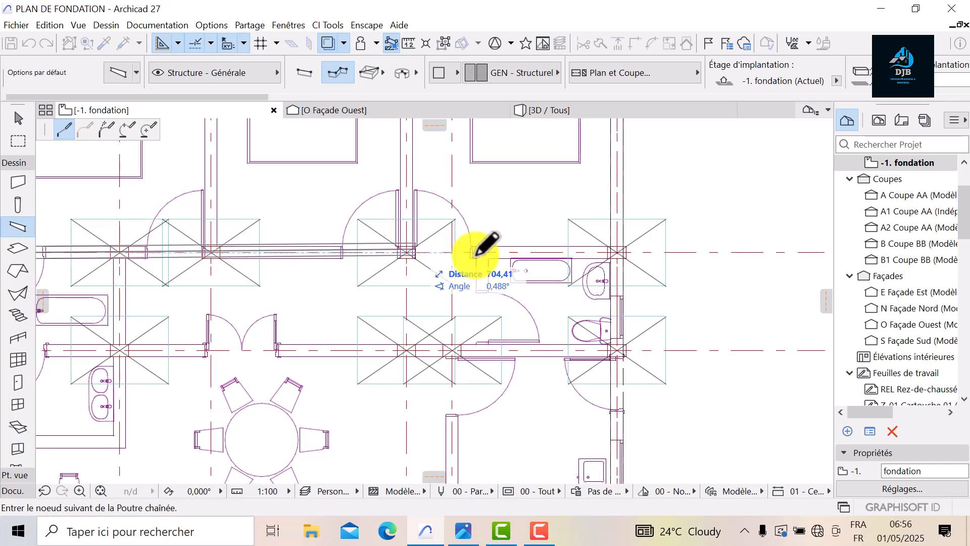
pyautogui.scroll(3, 442, 250)
pyautogui.doubleClick(796, 248)
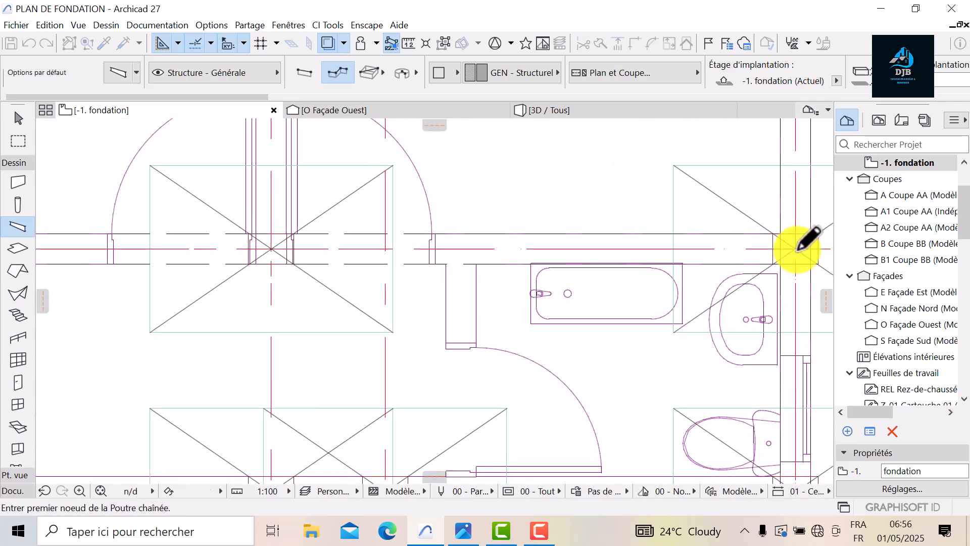
# Check the foundation beams in the 3D view, and hide the trace reference in the foundation plan
pyautogui.scroll(-3, 758, 273)
pyautogui.moveTo(699, 303); pyautogui.dragTo(606, 307, button='middle')
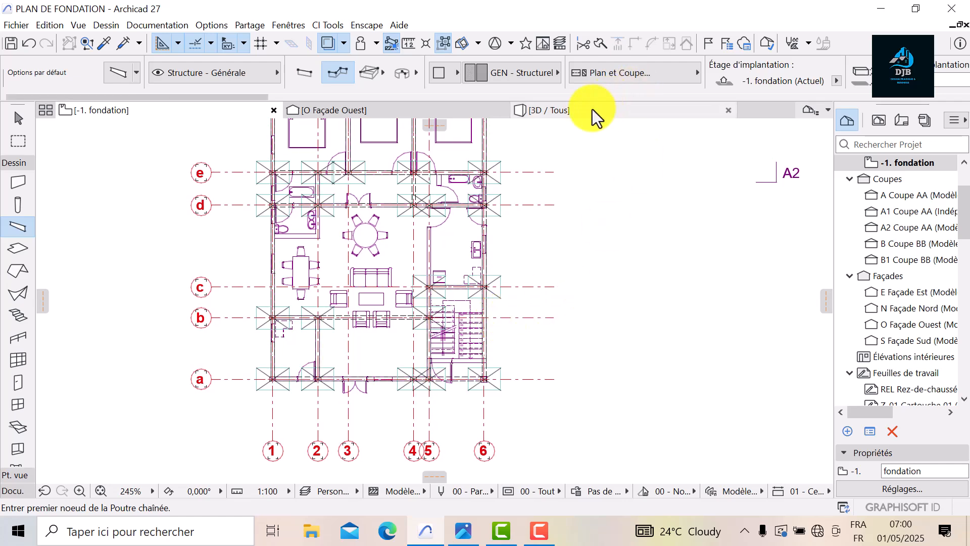
pyautogui.click(592, 110)
pyautogui.keyDown('shift'); pyautogui.moveTo(510, 418); pyautogui.dragTo(370, 244, button='middle'); pyautogui.keyUp('shift')
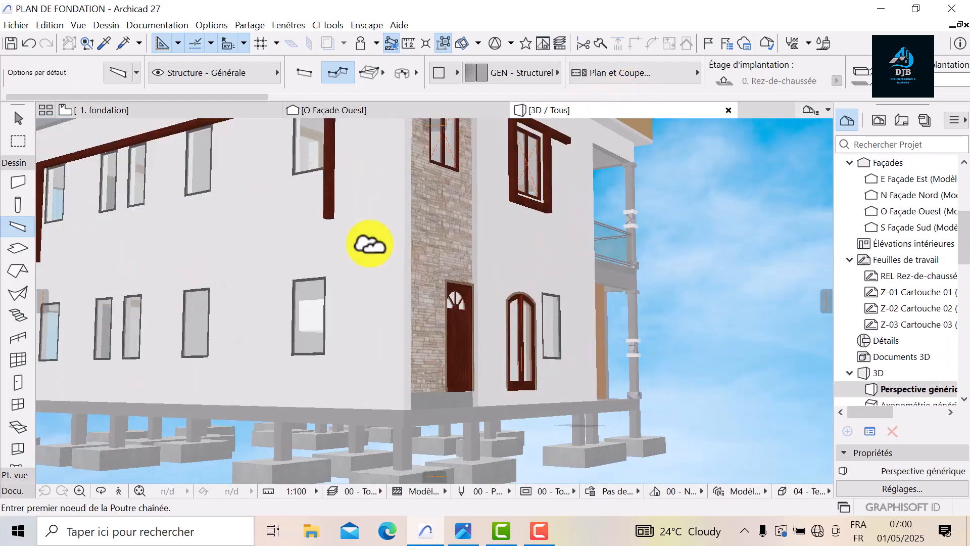
pyautogui.click(137, 119)
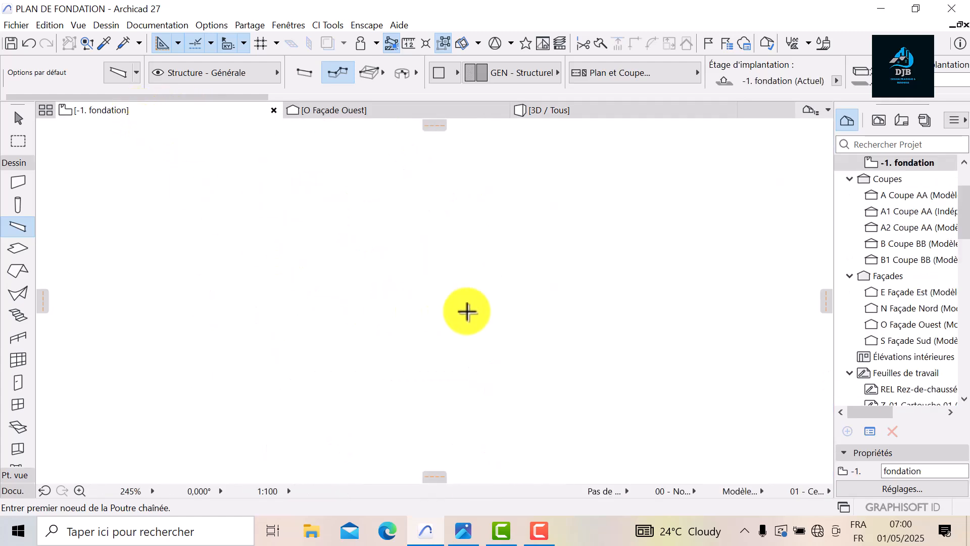
pyautogui.click(329, 42)
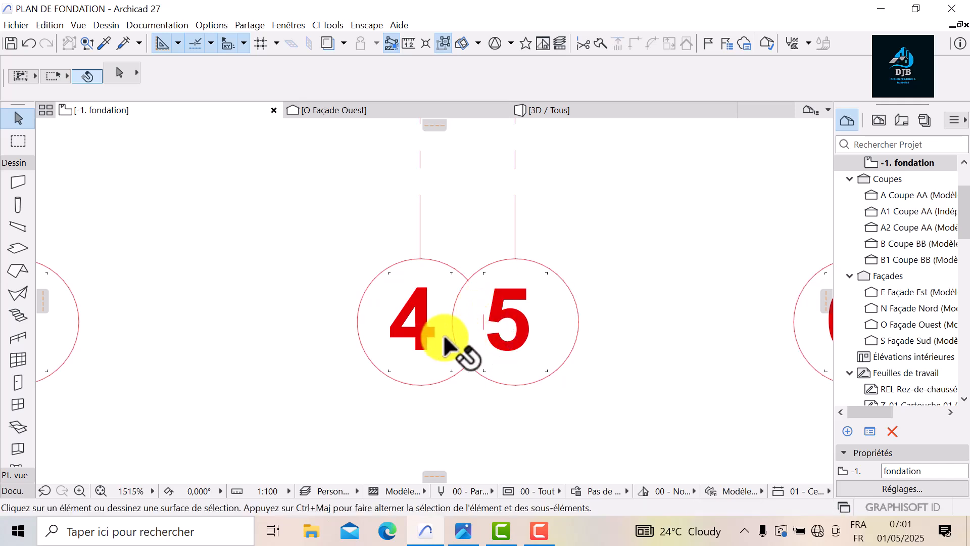
# Trim away the overlapping arcs where the bubbles of axes 4 and 5 intersect below the plan
pyautogui.scroll(5, 485, 324)
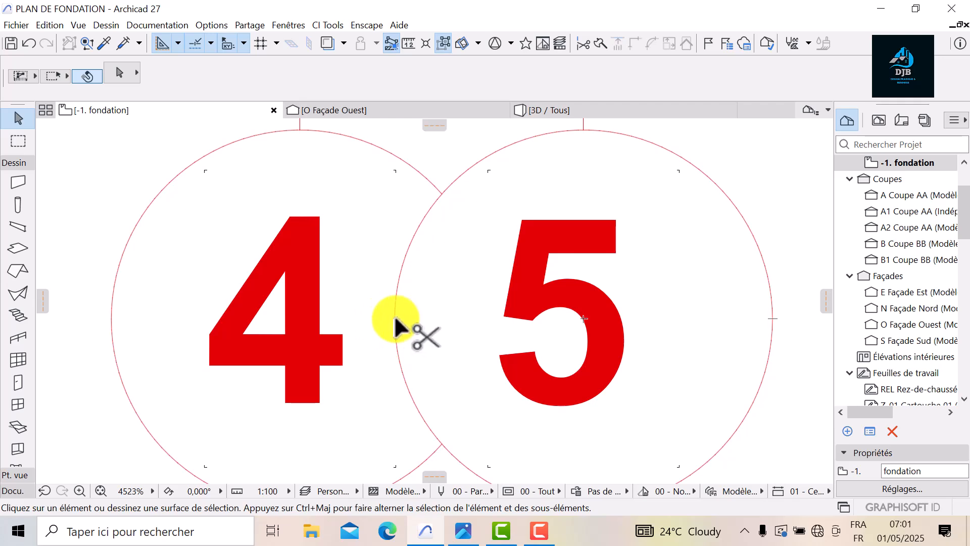
pyautogui.keyDown('ctrl'); pyautogui.click(396, 288); pyautogui.keyUp('ctrl')
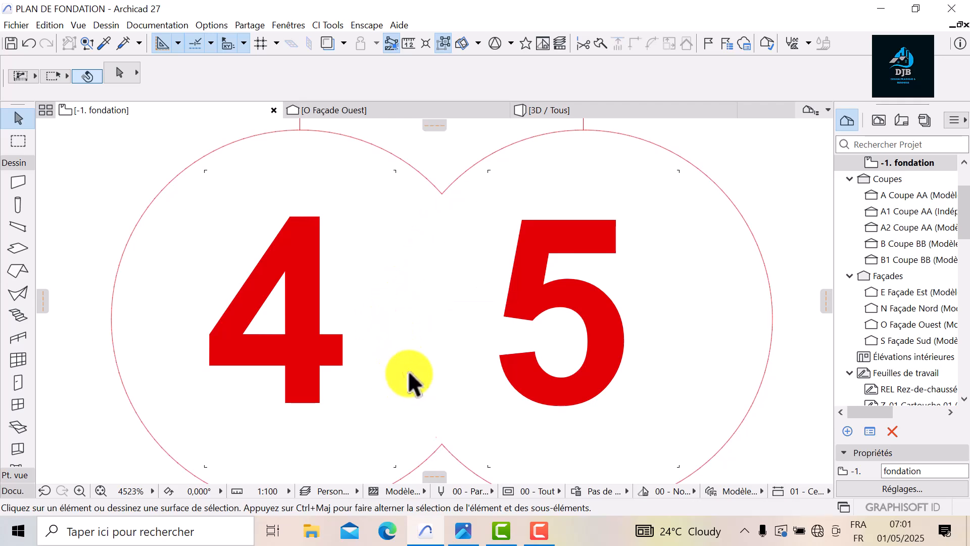
pyautogui.scroll(-10, 408, 382)
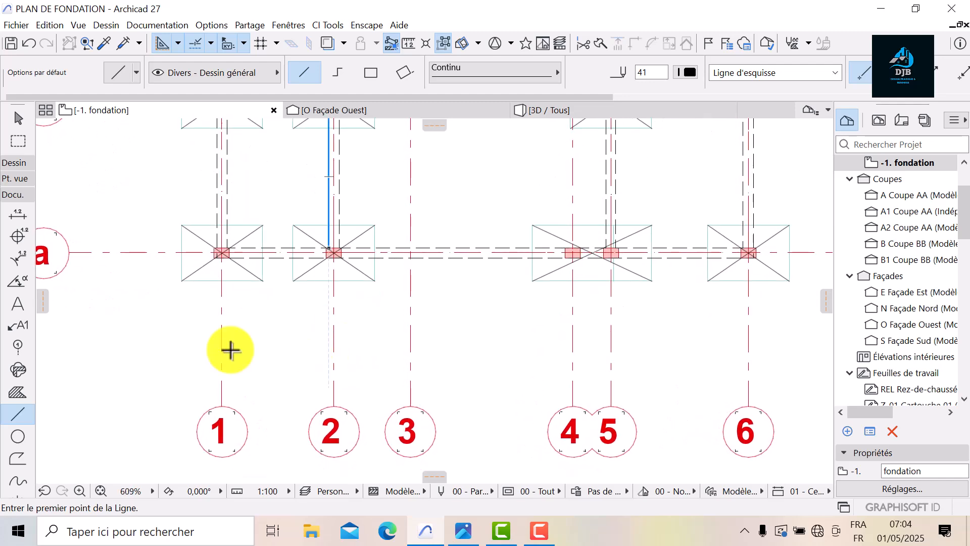
# Start a horizontal linear dimension chain on the lower corners of footings a–1 and a–2
pyautogui.click(15, 213)
pyautogui.scroll(1, 238, 343)
pyautogui.moveTo(238, 343); pyautogui.dragTo(256, 417, button='middle')
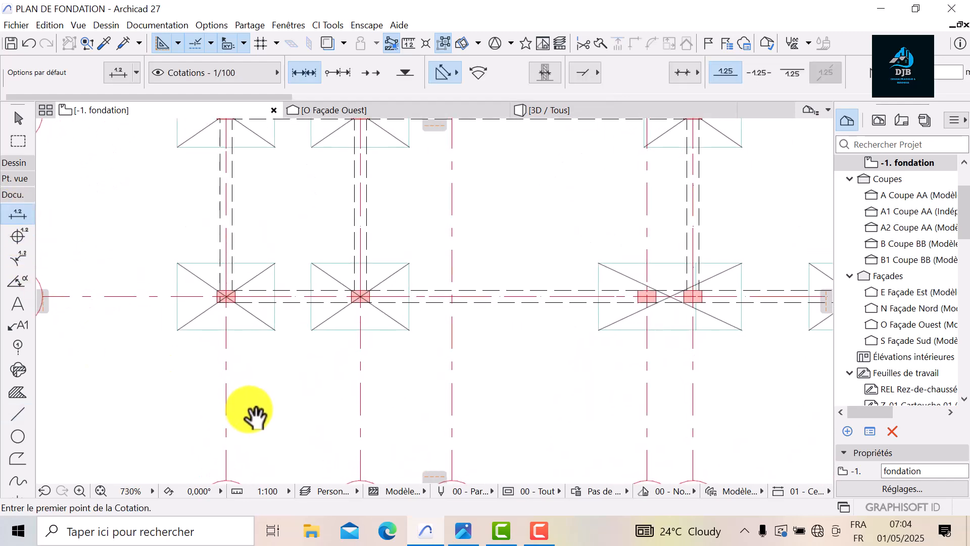
pyautogui.scroll(3, 182, 336)
pyautogui.click(192, 335)
pyautogui.click(361, 335)
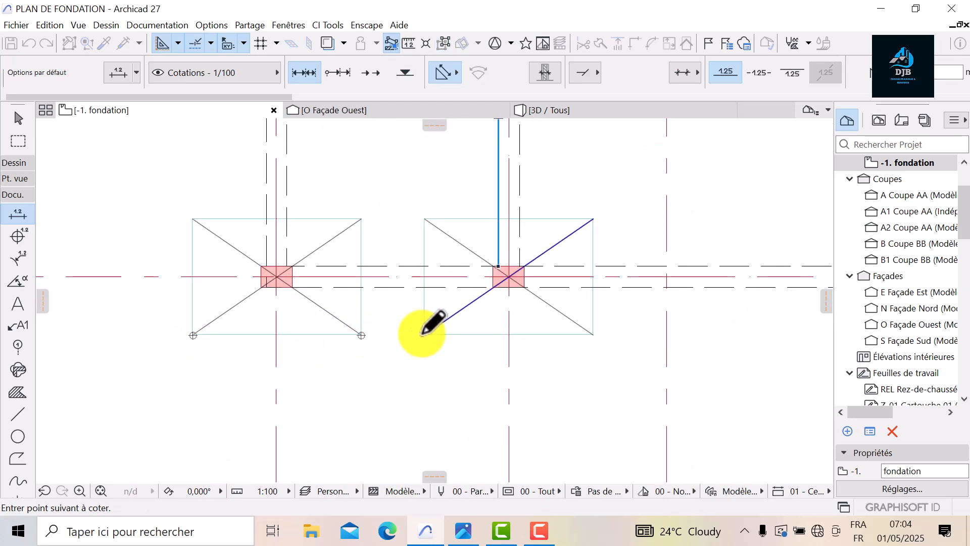
pyautogui.click(425, 334)
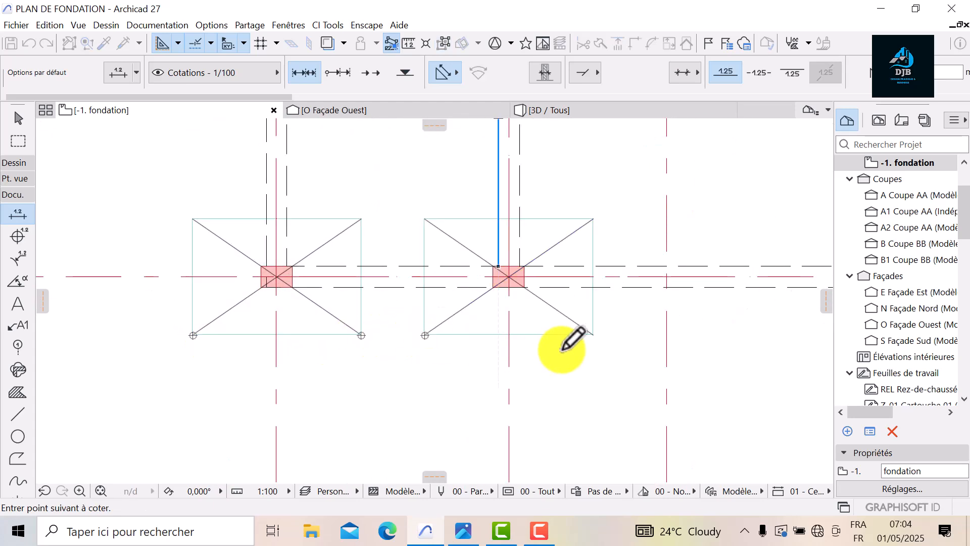
pyautogui.click(593, 334)
# Add the corners of the combined a–4/a–5 footing and footing a–6, and place the dimension line below the footings
pyautogui.scroll(-5, 657, 341)
pyautogui.moveTo(742, 344); pyautogui.dragTo(302, 335, button='middle')
pyautogui.scroll(2, 391, 326)
pyautogui.click(286, 327)
pyautogui.click(430, 327)
pyautogui.click(496, 328)
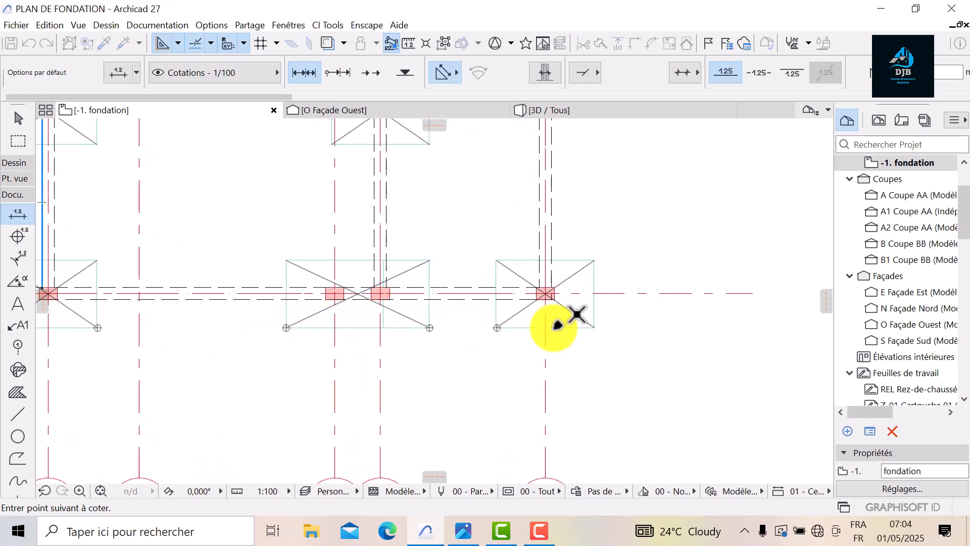
pyautogui.click(594, 328)
pyautogui.scroll(-3, 402, 294)
pyautogui.moveTo(402, 294); pyautogui.dragTo(449, 326, button='middle')
pyautogui.scroll(2, 333, 335)
pyautogui.moveTo(347, 339); pyautogui.dragTo(413, 351, button='middle')
pyautogui.scroll(1, 414, 351)
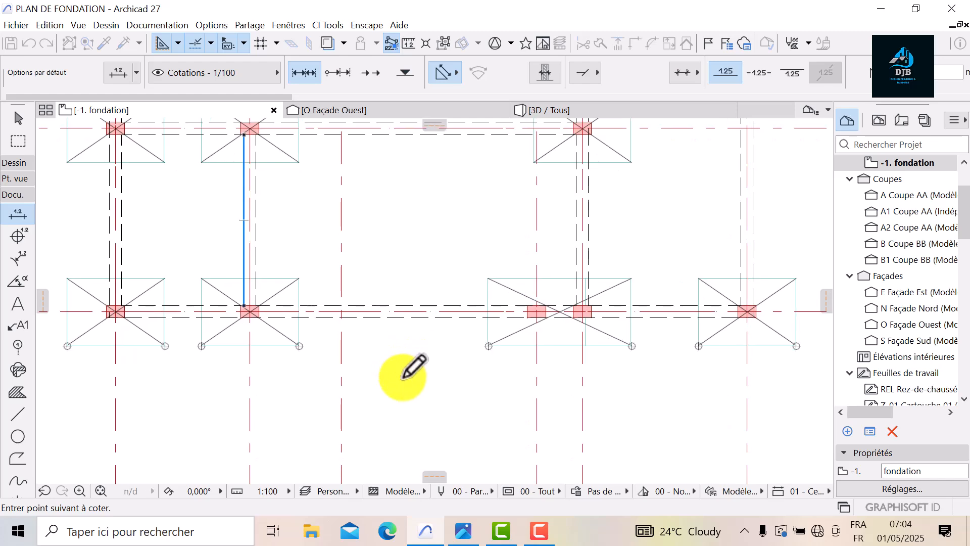
pyautogui.click(405, 382)
# Start a vertical dimension chain along the outer edges of footings a–1 and b–1
pyautogui.moveTo(402, 377); pyautogui.dragTo(503, 411, button='middle')
pyautogui.scroll(-3, 340, 345)
pyautogui.moveTo(339, 345); pyautogui.dragTo(403, 318, button='middle')
pyautogui.scroll(3, 407, 444)
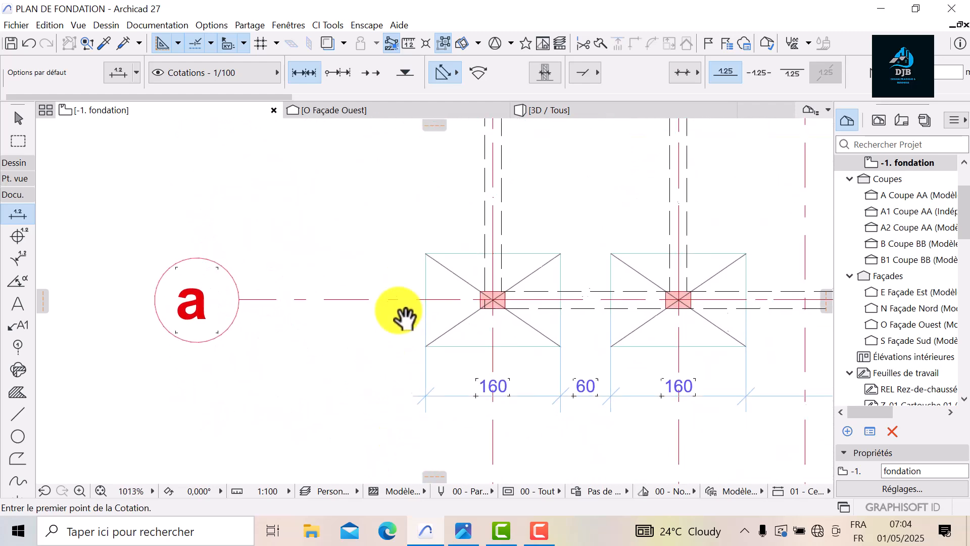
pyautogui.scroll(5, 416, 336)
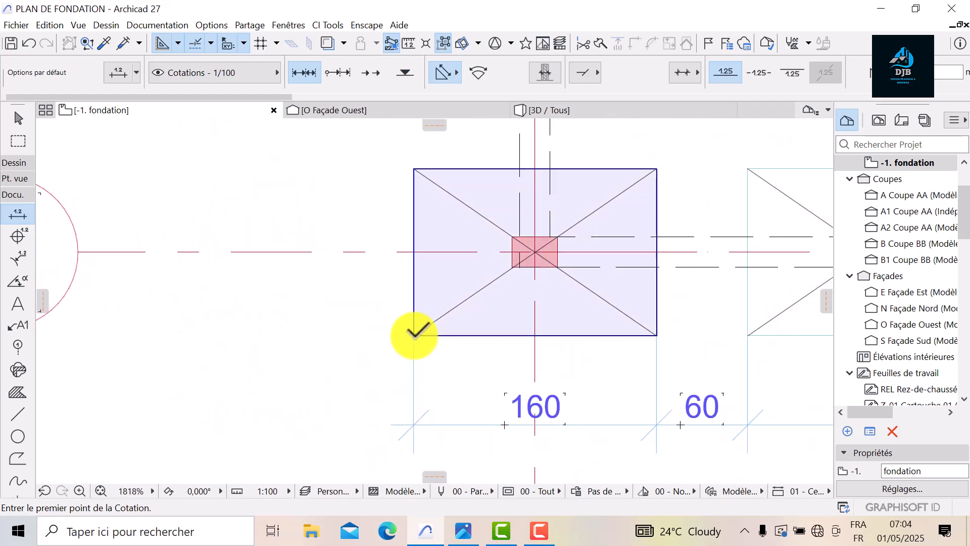
pyautogui.click(414, 335)
pyautogui.moveTo(416, 288); pyautogui.dragTo(416, 379, button='middle')
pyautogui.scroll(1, 416, 264)
pyautogui.moveTo(416, 265); pyautogui.dragTo(410, 277, button='middle')
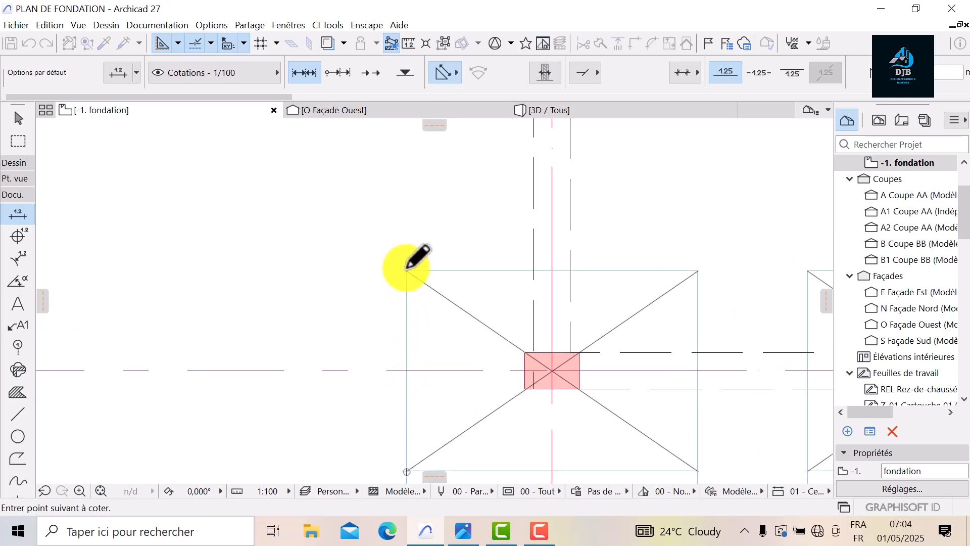
pyautogui.scroll(-5, 422, 243)
pyautogui.moveTo(423, 243)
pyautogui.mouseDown(button='middle')
pyautogui.moveTo(407, 392)
pyautogui.moveTo(416, 271)
pyautogui.mouseUp(button='middle')
pyautogui.scroll(4, 416, 271)
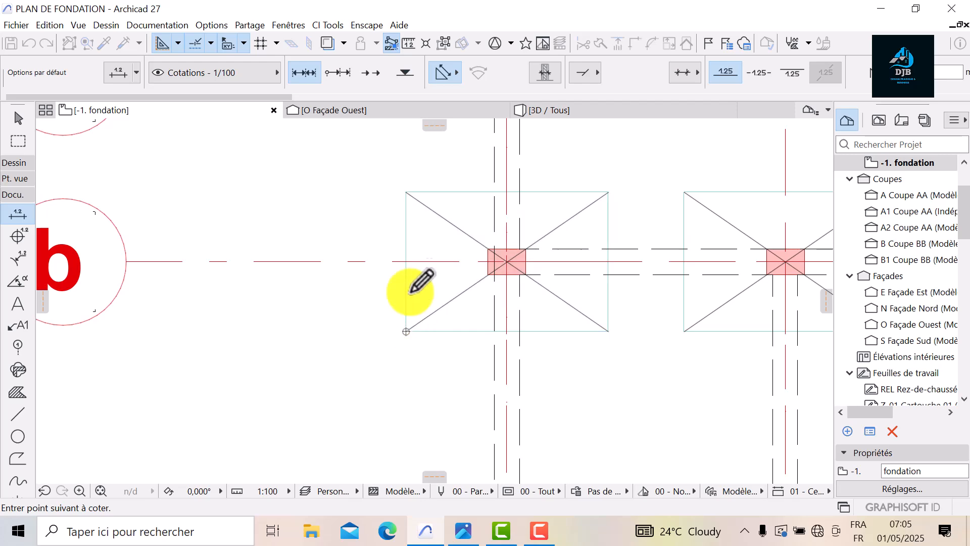
# Extend the vertical dimension chain to the outer corners of footings d–1 and e–1
pyautogui.scroll(-3, 418, 162)
pyautogui.moveTo(418, 163); pyautogui.dragTo(412, 444, button='middle')
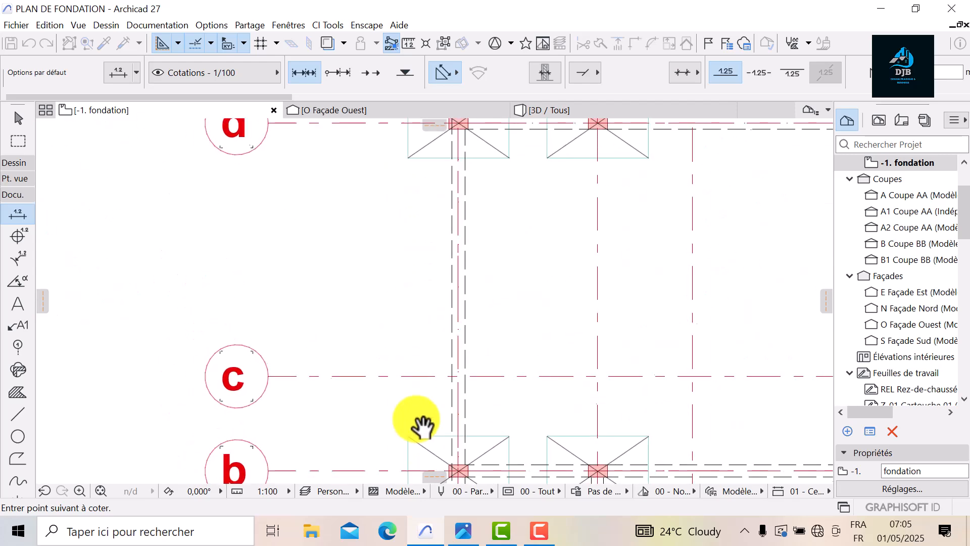
pyautogui.scroll(-2, 402, 389)
pyautogui.scroll(-2, 401, 389)
pyautogui.scroll(5, 411, 379)
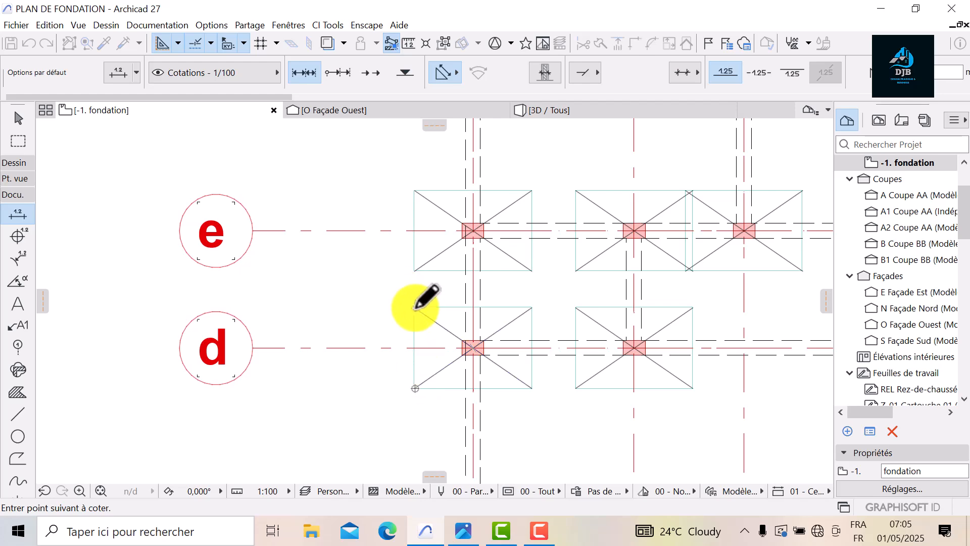
pyautogui.click(415, 271)
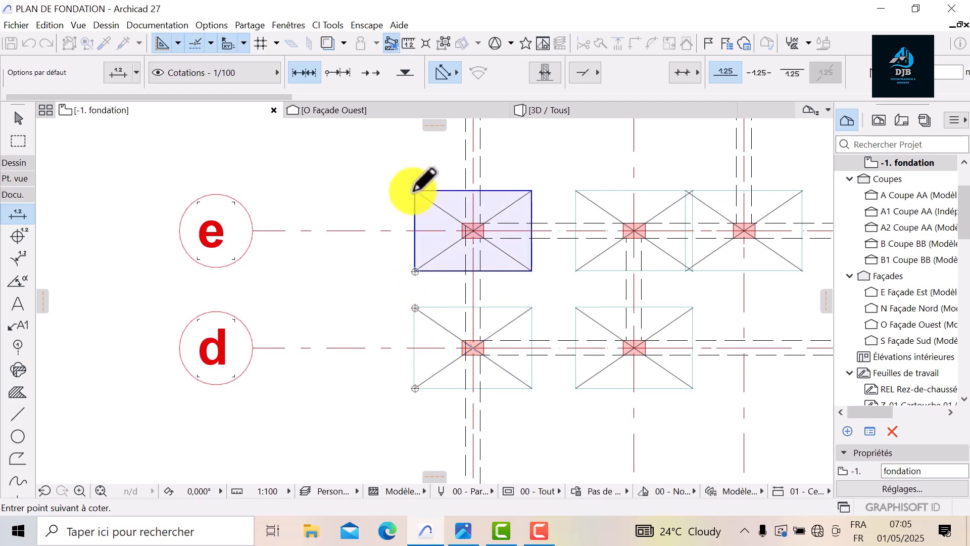
# Add the outer corners of footing f–1 and place the vertical dimension line between the footings and the axis bubbles
pyautogui.scroll(-2, 415, 188)
pyautogui.moveTo(415, 188); pyautogui.dragTo(378, 455, button='middle')
pyautogui.scroll(4, 375, 321)
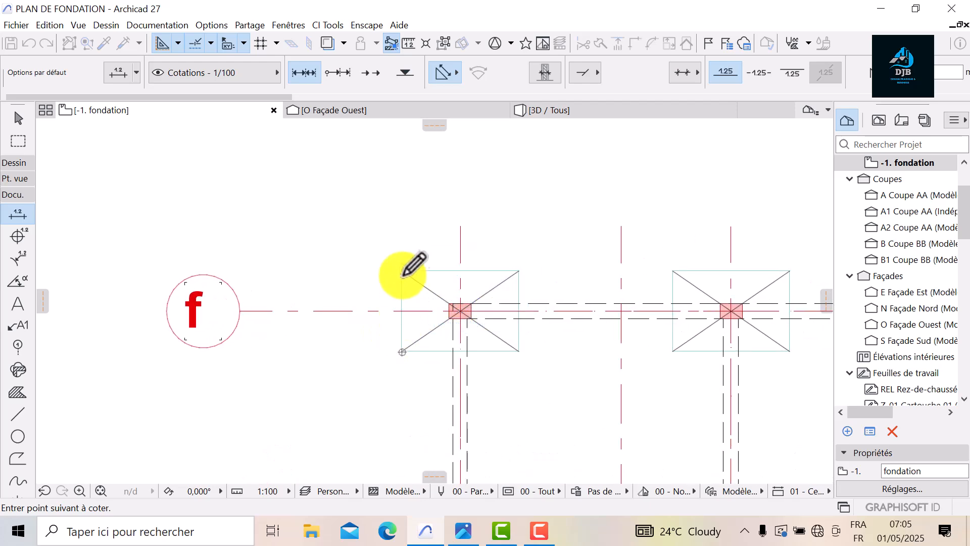
pyautogui.scroll(-3, 406, 294)
pyautogui.moveTo(411, 286); pyautogui.dragTo(387, 354, button='middle')
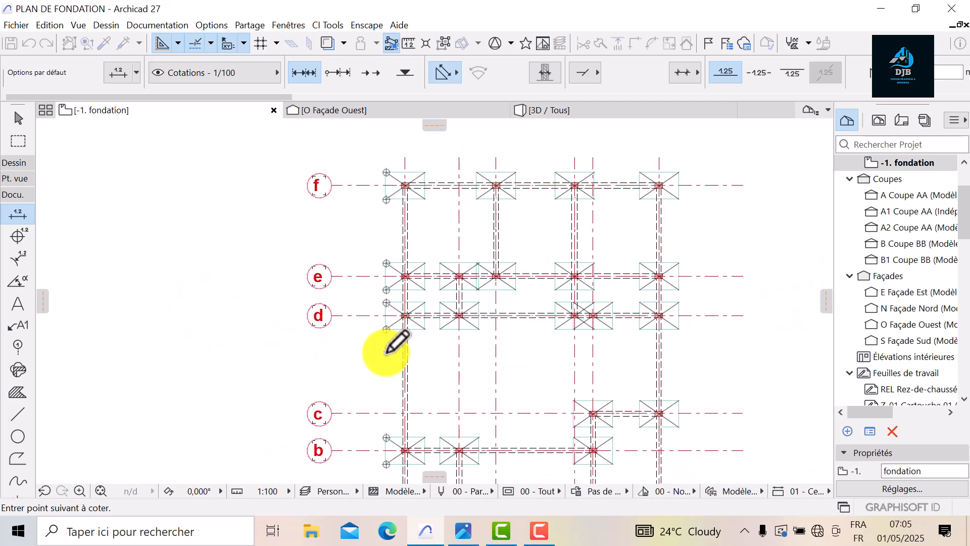
pyautogui.click(362, 374)
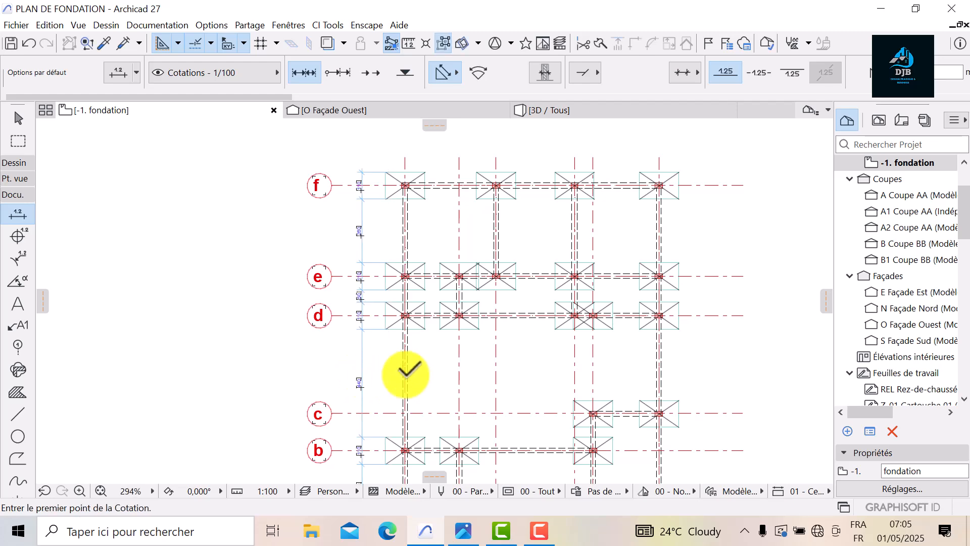
# Start a horizontal dimension chain along axis d at the centre of column d–1, through column d–2 to axis 3
pyautogui.scroll(-3, 362, 275)
pyautogui.moveTo(362, 275); pyautogui.dragTo(354, 243, button='middle')
pyautogui.scroll(5, 353, 242)
pyautogui.scroll(8, 364, 267)
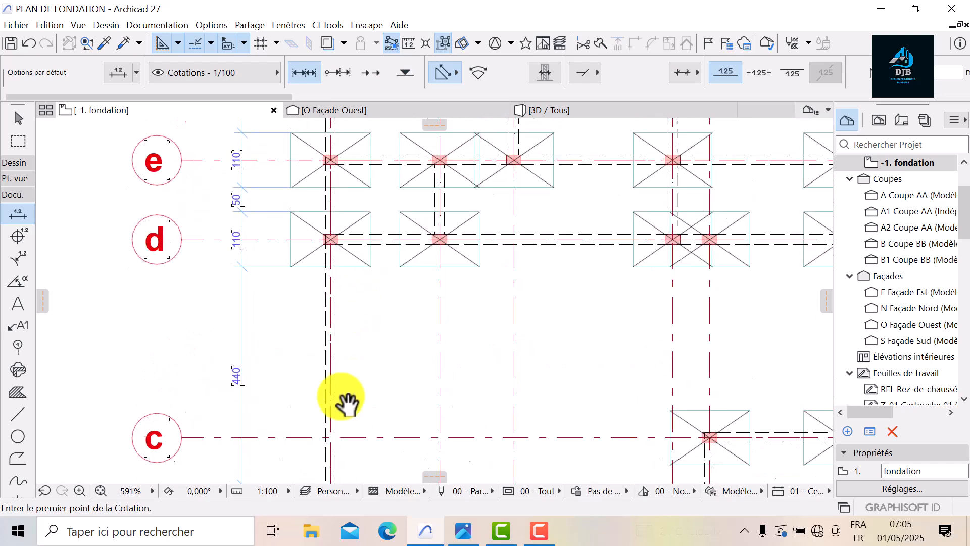
pyautogui.moveTo(347, 350); pyautogui.dragTo(127, 306, button='middle')
pyautogui.click(129, 309)
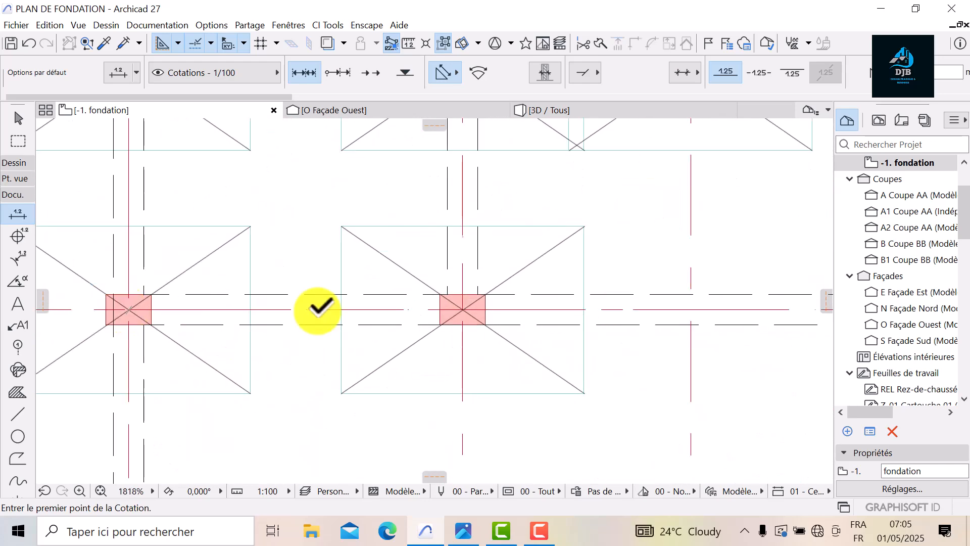
pyautogui.scroll(-5, 506, 317)
pyautogui.moveTo(507, 317); pyautogui.dragTo(269, 353, button='middle')
pyautogui.scroll(-1, 269, 353)
pyautogui.scroll(5, 533, 365)
pyautogui.moveTo(572, 355); pyautogui.dragTo(513, 319, button='middle')
pyautogui.scroll(1, 513, 319)
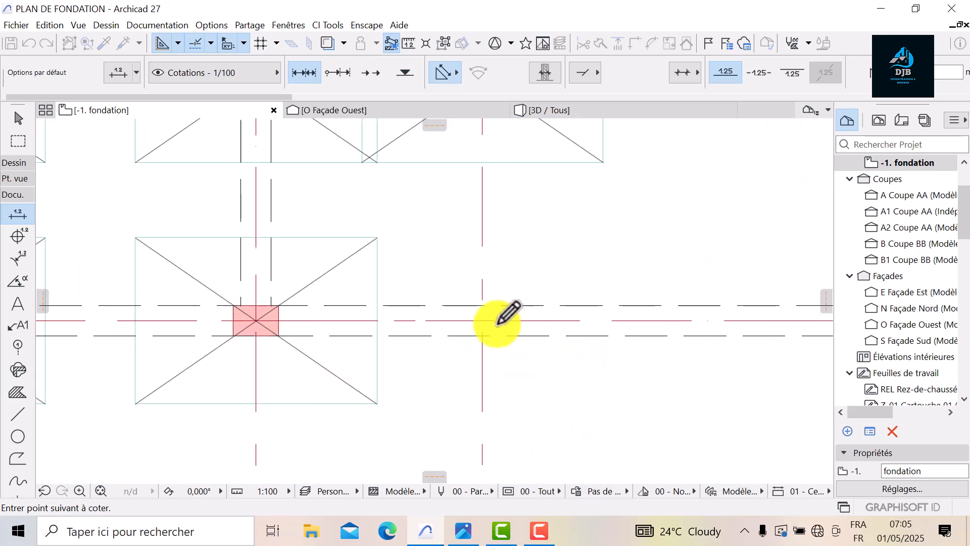
# Continue the axis d dimension chain through columns d–4, d–5 and d–6, and place the dimension line below axis d
pyautogui.scroll(-4, 501, 315)
pyautogui.scroll(4, 346, 348)
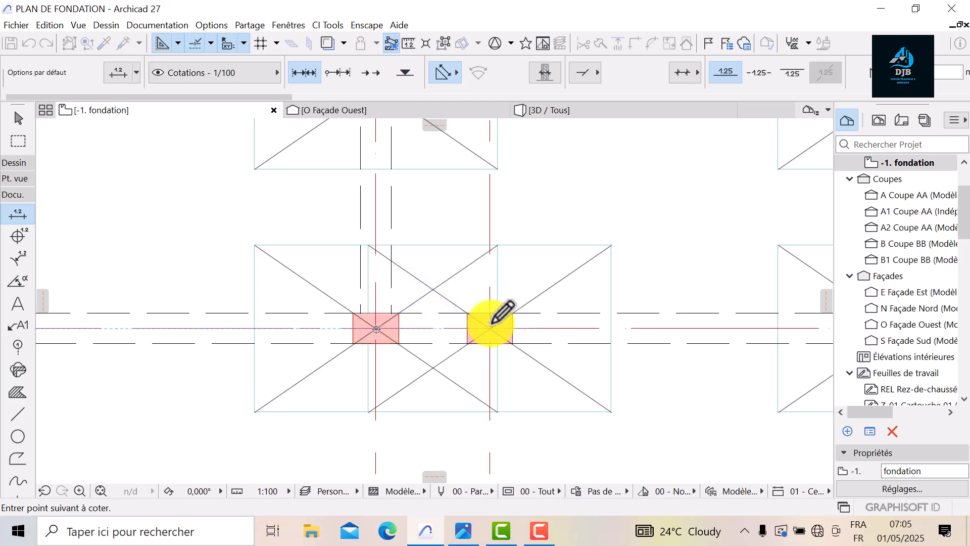
pyautogui.scroll(-2, 601, 320)
pyautogui.moveTo(543, 338); pyautogui.dragTo(325, 366, button='middle')
pyautogui.scroll(4, 594, 352)
pyautogui.moveTo(594, 352); pyautogui.dragTo(388, 342, button='middle')
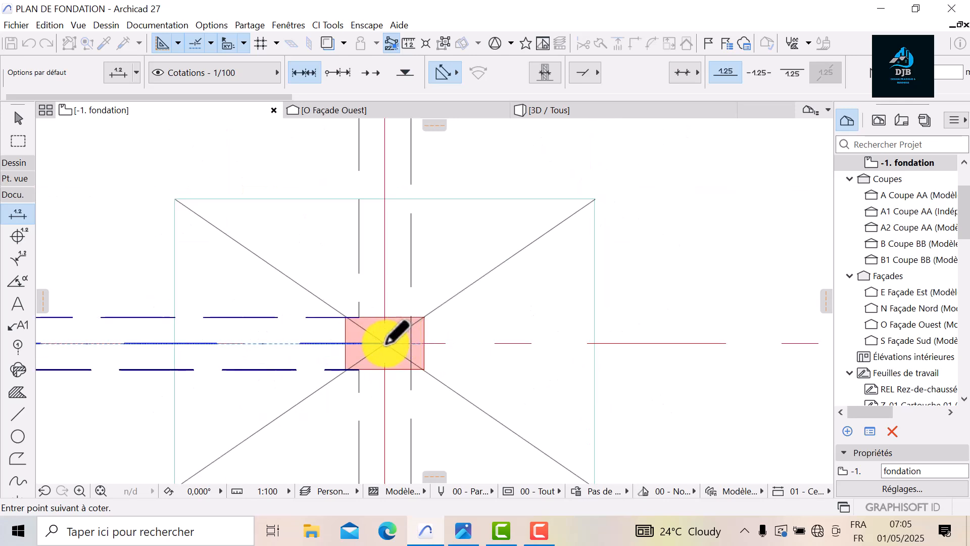
pyautogui.scroll(-3, 430, 352)
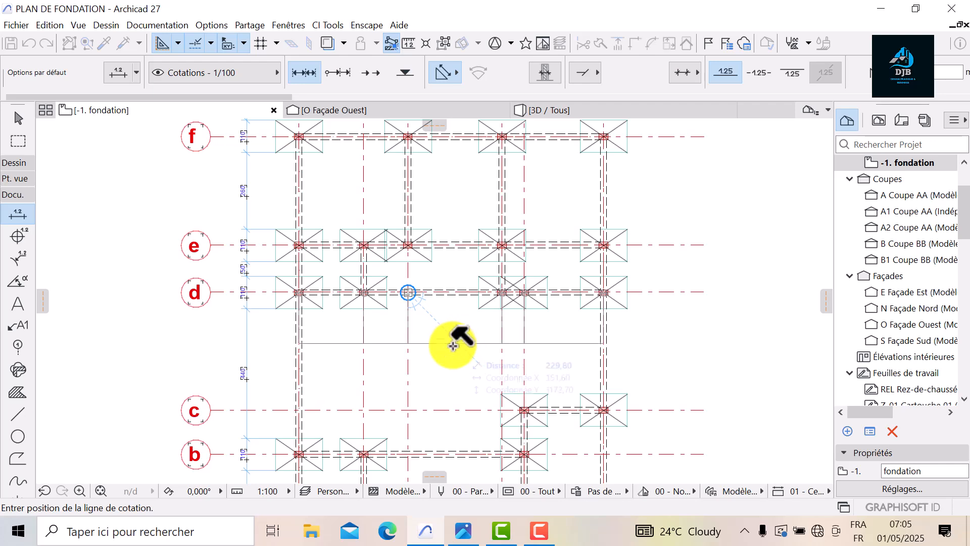
pyautogui.scroll(2, 479, 353)
pyautogui.moveTo(479, 352); pyautogui.dragTo(525, 280, button='middle')
# Start a vertical dimension chain along axis 1 at the centre of column a–1 and add the centre of column b–1
pyautogui.scroll(-4, 307, 374)
pyautogui.moveTo(323, 462); pyautogui.dragTo(349, 444, button='middle')
pyautogui.scroll(1, 307, 400)
pyautogui.scroll(9, 316, 416)
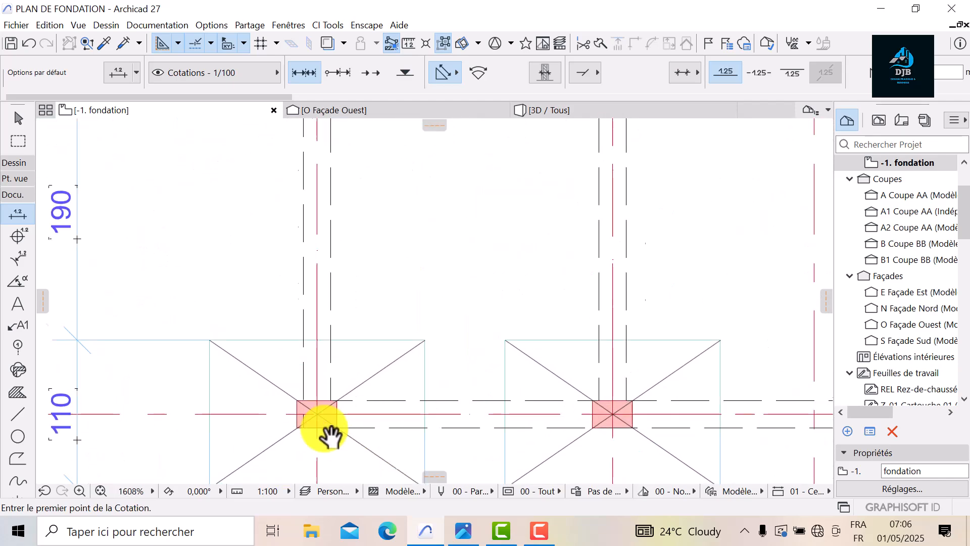
pyautogui.scroll(3, 333, 428)
pyautogui.scroll(-4, 324, 290)
pyautogui.moveTo(374, 364); pyautogui.dragTo(353, 416, button='middle')
pyautogui.scroll(3, 364, 303)
# Extend the axis 1 dimension chain through the intersection with axis c to the centre of column d–1
pyautogui.moveTo(435, 281); pyautogui.dragTo(420, 473, button='middle')
pyautogui.scroll(-3, 418, 465)
pyautogui.moveTo(416, 310)
pyautogui.mouseDown(button='middle')
pyautogui.moveTo(405, 386)
pyautogui.moveTo(404, 296)
pyautogui.mouseUp(button='middle')
pyautogui.scroll(1, 407, 384)
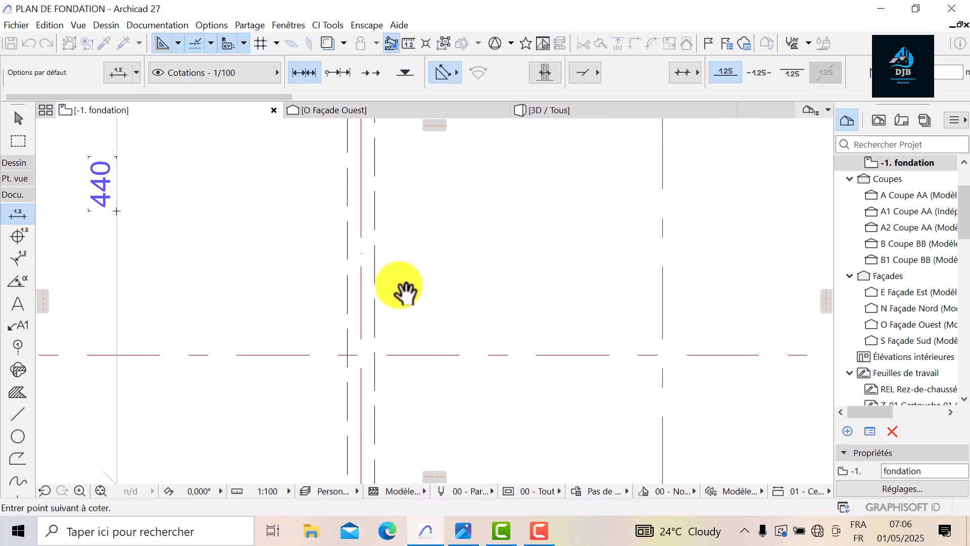
pyautogui.scroll(1, 384, 313)
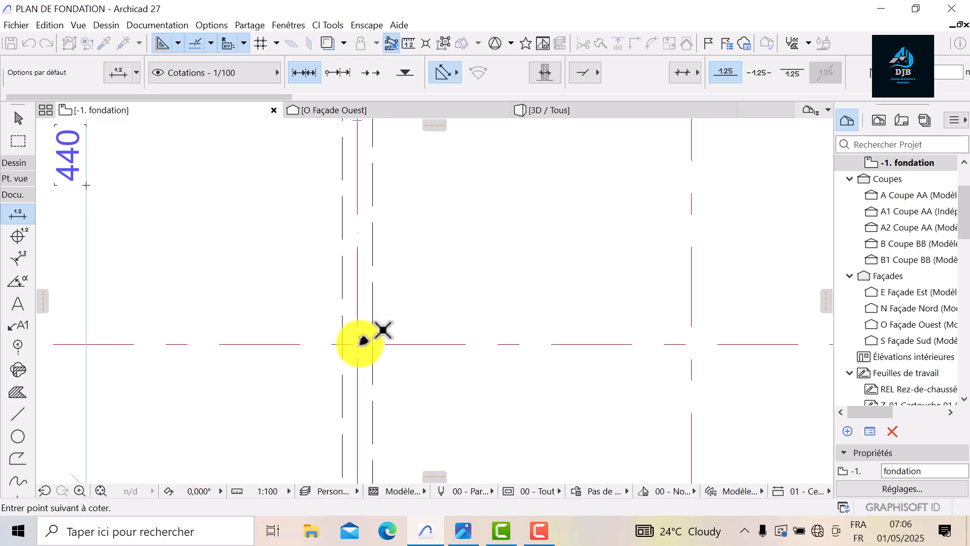
pyautogui.scroll(-1, 405, 281)
pyautogui.moveTo(405, 280); pyautogui.dragTo(400, 454, button='middle')
pyautogui.scroll(-5, 404, 264)
pyautogui.moveTo(400, 268)
pyautogui.mouseDown(button='middle')
pyautogui.moveTo(372, 376)
pyautogui.moveTo(374, 444)
pyautogui.mouseUp(button='middle')
pyautogui.scroll(3, 362, 313)
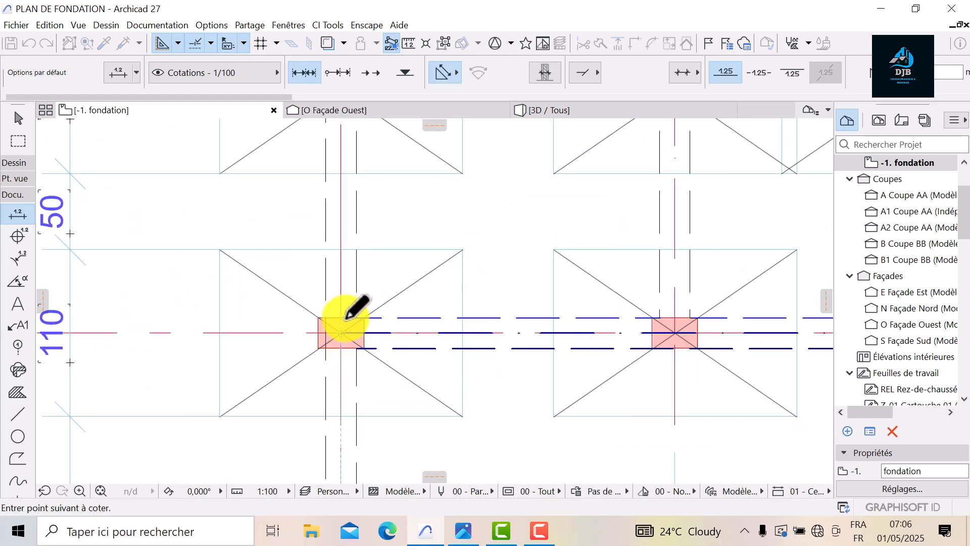
# Add the centres of columns e–1 and f–1 to the vertical dimension chain
pyautogui.scroll(-1, 403, 260)
pyautogui.moveTo(403, 260); pyautogui.dragTo(369, 450, button='middle')
pyautogui.scroll(2, 347, 281)
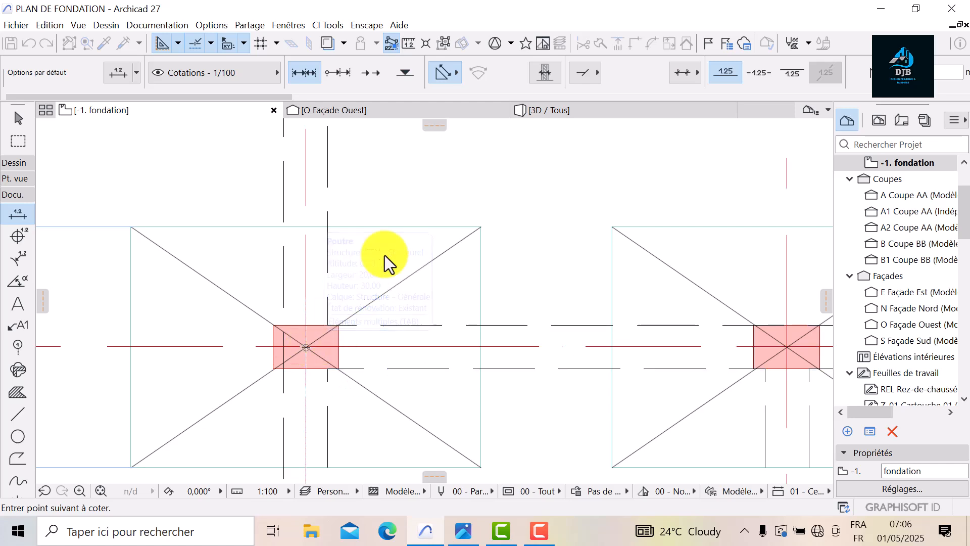
pyautogui.scroll(-2, 384, 258)
pyautogui.moveTo(384, 258); pyautogui.dragTo(342, 455, button='middle')
pyautogui.scroll(-1, 350, 299)
# Place the vertical axis-spacing dimension line inside the plan, between axes 3 and 4
pyautogui.moveTo(350, 300); pyautogui.dragTo(333, 155, button='middle')
pyautogui.scroll(-2, 333, 155)
pyautogui.scroll(1, 301, 301)
pyautogui.scroll(2, 302, 300)
pyautogui.scroll(-2, 401, 264)
pyautogui.moveTo(401, 264); pyautogui.dragTo(295, 215, button='middle')
pyautogui.scroll(-4, 296, 214)
pyautogui.scroll(1, 341, 334)
pyautogui.moveTo(341, 335)
pyautogui.mouseDown(button='middle')
pyautogui.moveTo(348, 283)
pyautogui.moveTo(270, 275)
pyautogui.mouseUp(button='middle')
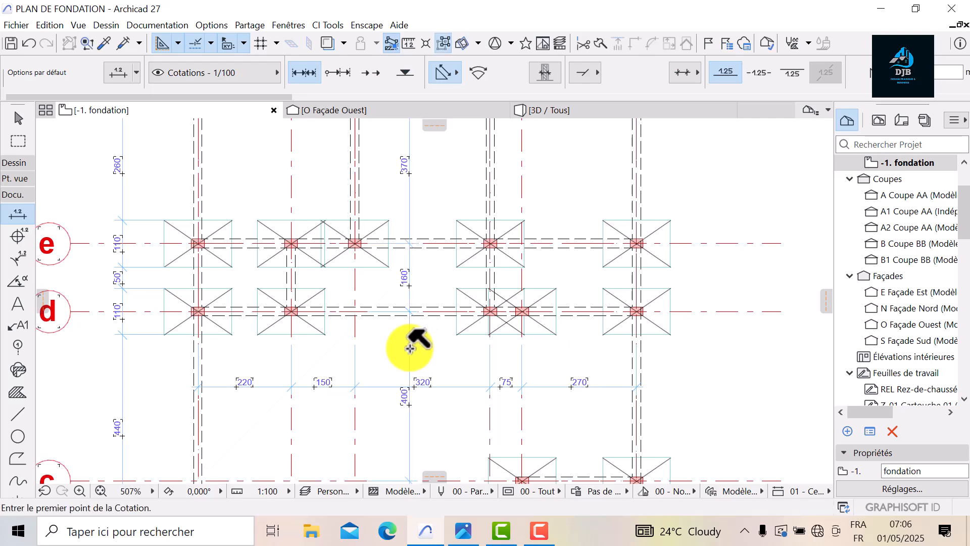
# Set the default slab's elevation to -105,00 relative to project zero on the foundation storey
pyautogui.scroll(-3, 420, 343)
pyautogui.scroll(4, 335, 379)
pyautogui.moveTo(335, 379); pyautogui.dragTo(440, 396, button='middle')
pyautogui.scroll(1, 318, 316)
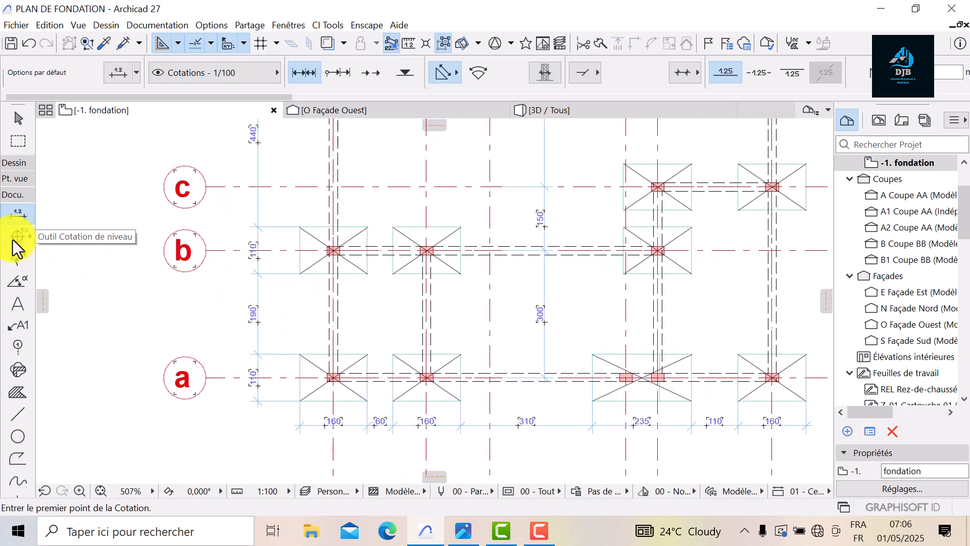
pyautogui.click(18, 164)
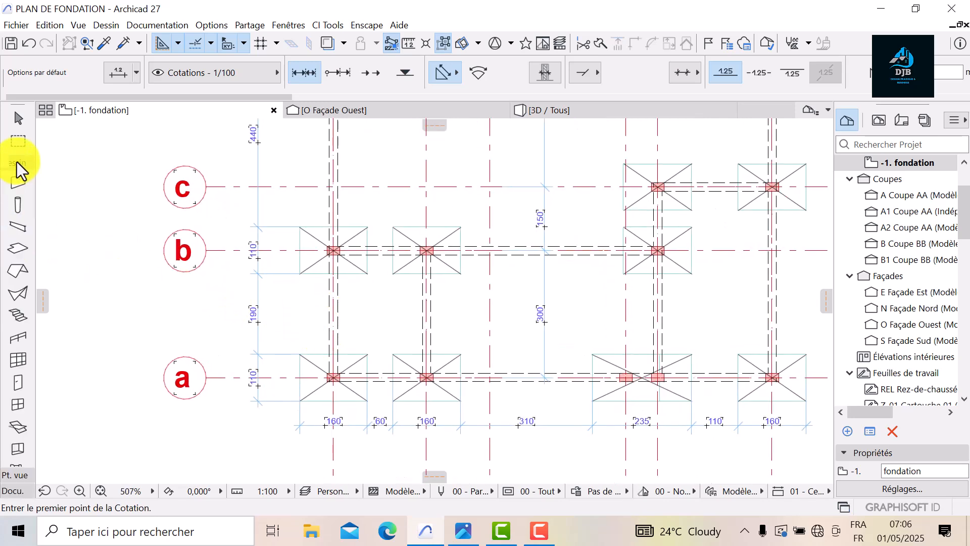
pyautogui.click(18, 183)
pyautogui.click(21, 249)
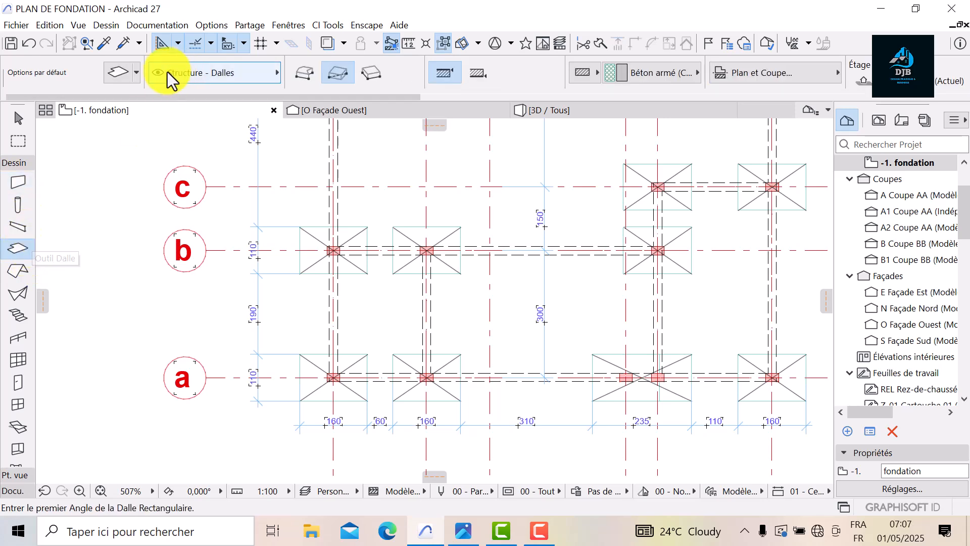
pyautogui.hotkey('ctrl', 't')
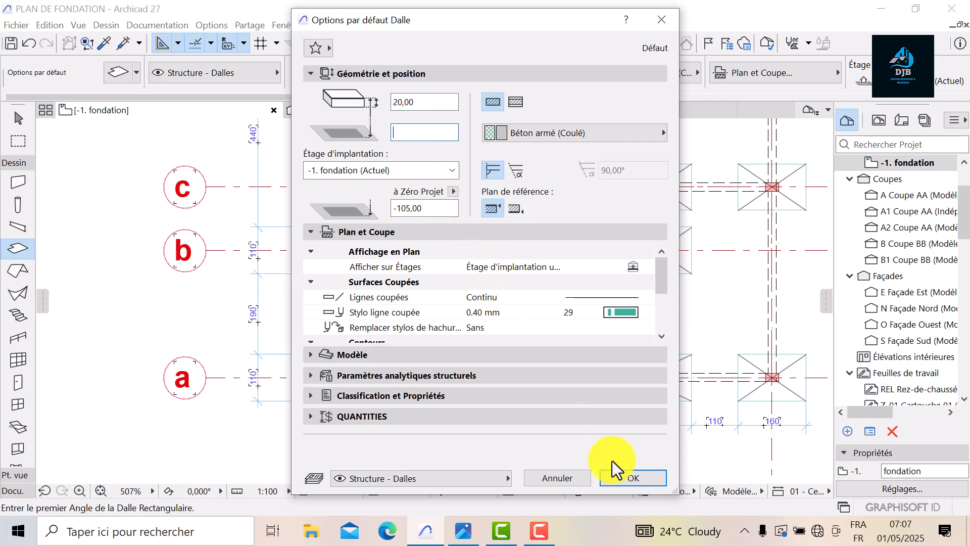
pyautogui.click(621, 475)
# Draw a rectangular slab within the connecting beams of the bay between axes a–b and 1–2
pyautogui.scroll(3, 333, 302)
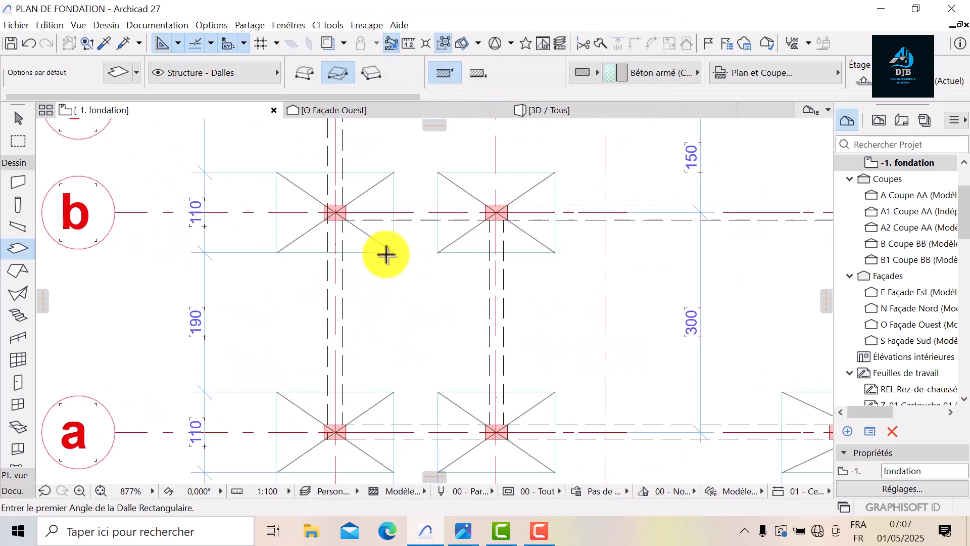
pyautogui.scroll(5, 341, 219)
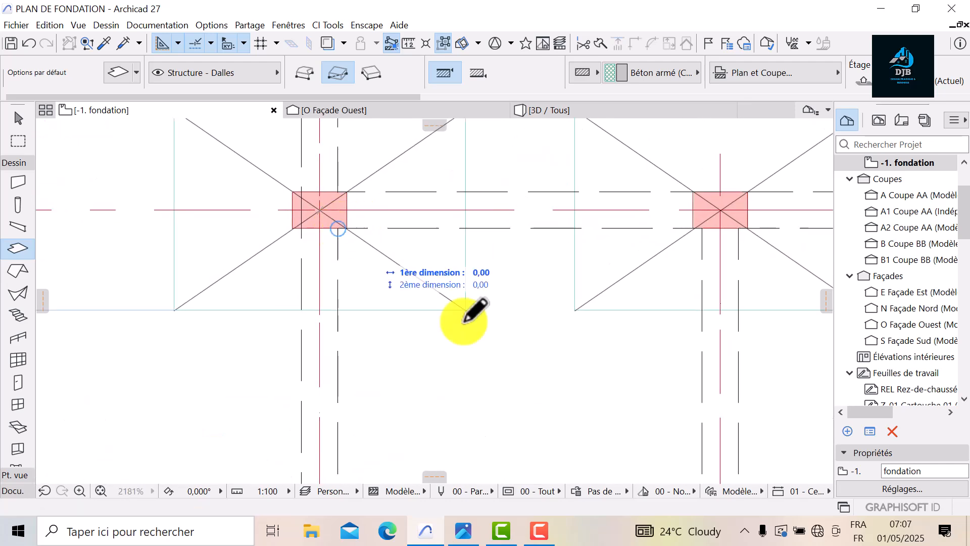
pyautogui.scroll(-5, 519, 379)
pyautogui.scroll(4, 511, 374)
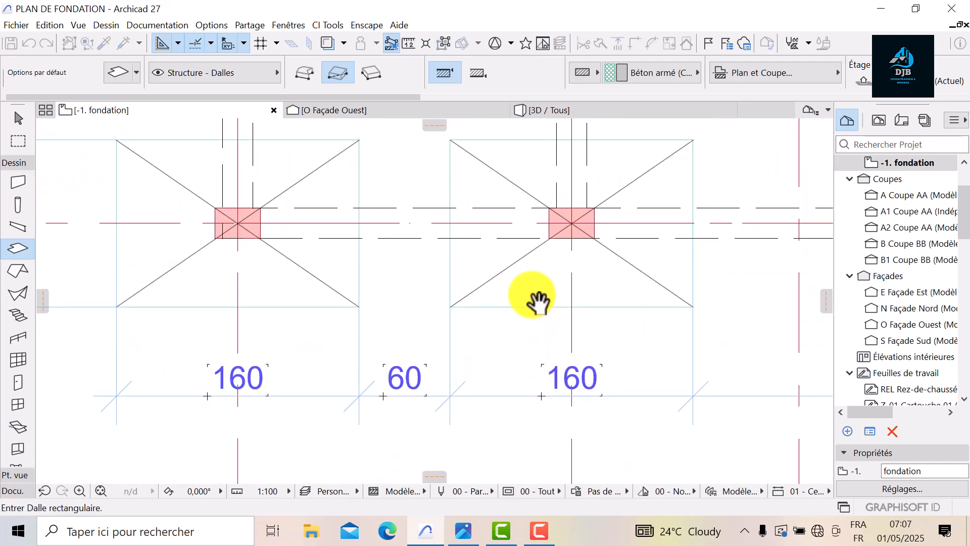
pyautogui.press('Escape')
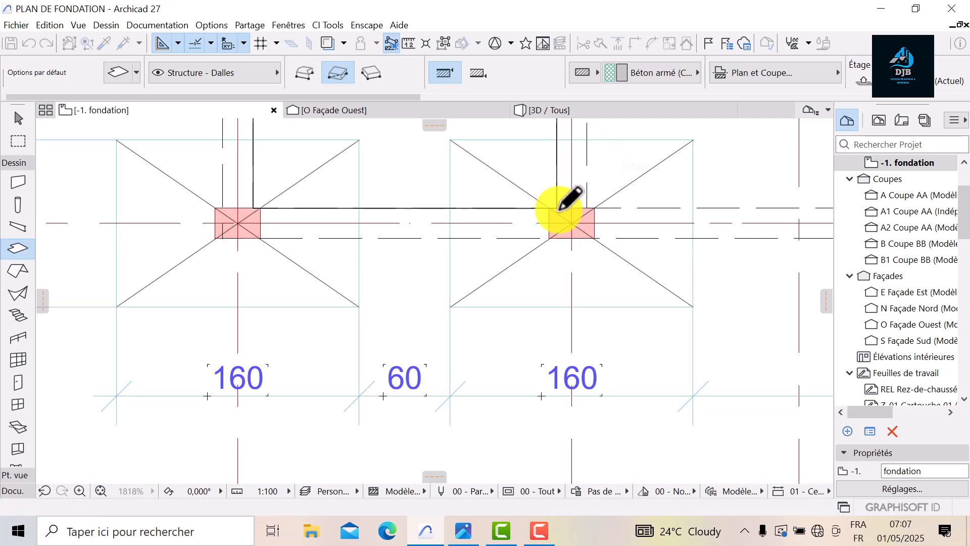
# Place a level dimension on the slab in the bay between axes a–b and 1–2
pyautogui.click(12, 492)
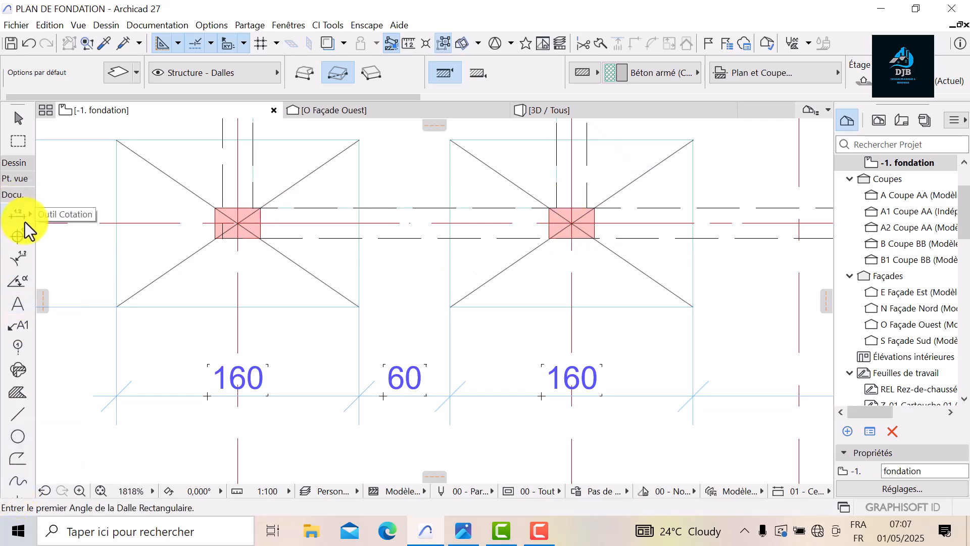
pyautogui.click(17, 235)
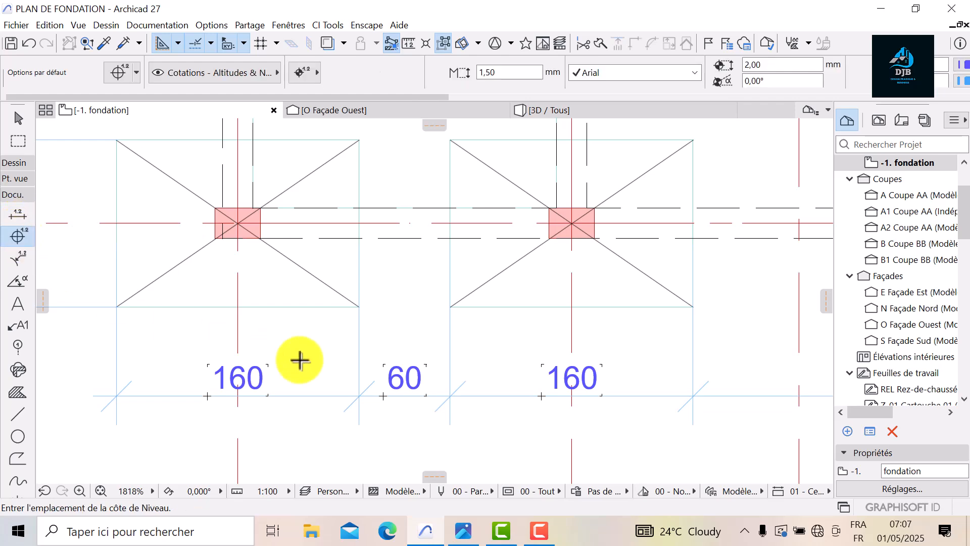
pyautogui.scroll(-6, 394, 308)
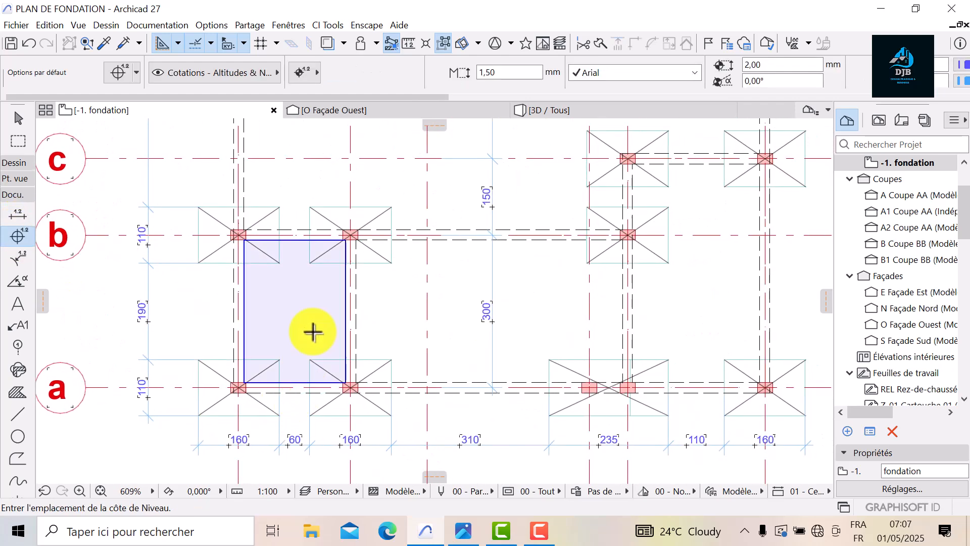
pyautogui.scroll(-1, 306, 331)
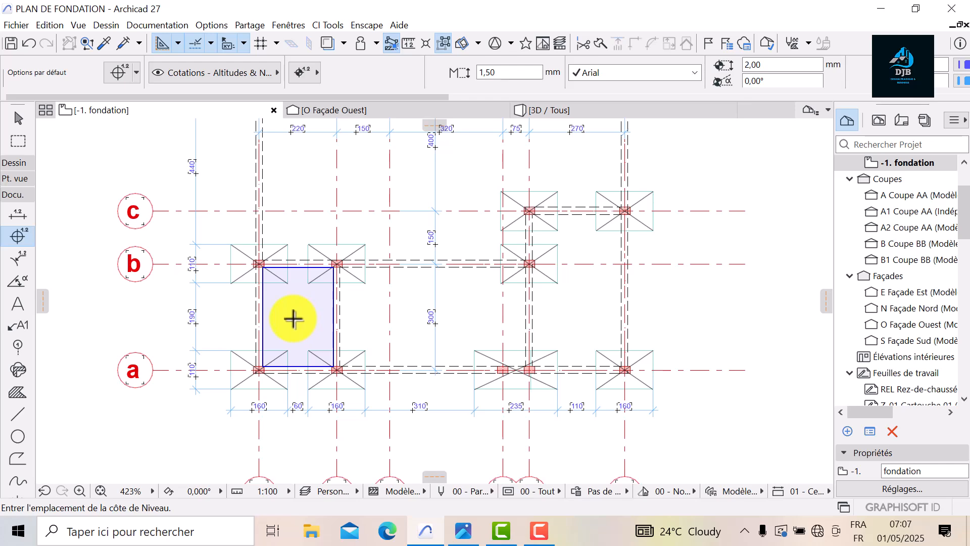
pyautogui.click(293, 318)
pyautogui.scroll(4, 334, 328)
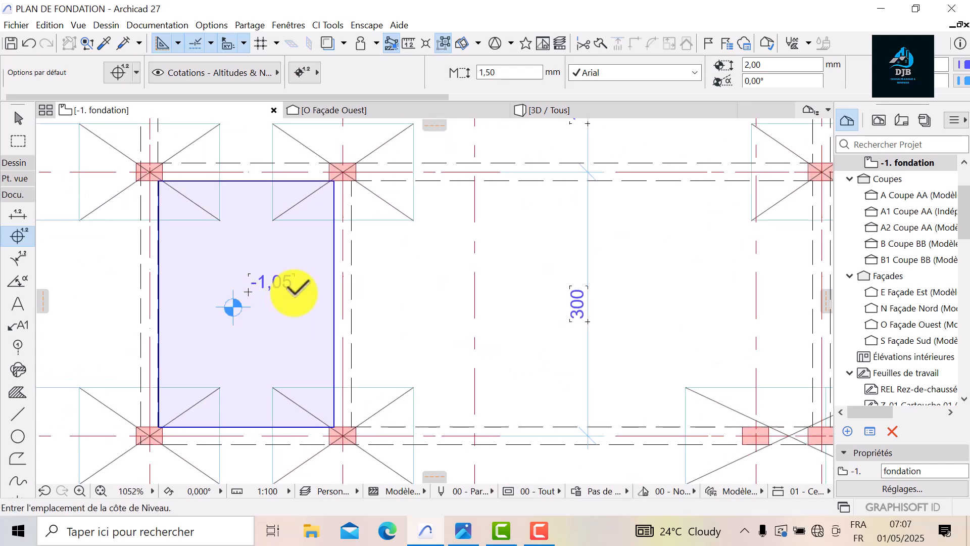
# Place a level dimension in the bay between axes c and d, near axes 1 and 2
pyautogui.scroll(-4, 323, 273)
pyautogui.moveTo(275, 319); pyautogui.dragTo(190, 429, button='middle')
pyautogui.scroll(1, 290, 294)
pyautogui.moveTo(290, 293); pyautogui.dragTo(271, 403, button='middle')
pyautogui.click(180, 331)
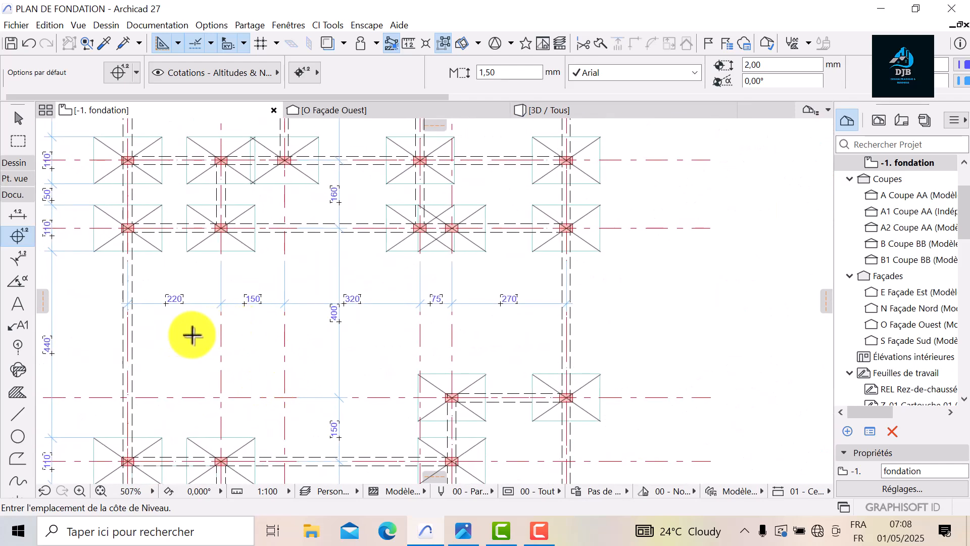
pyautogui.scroll(5, 190, 331)
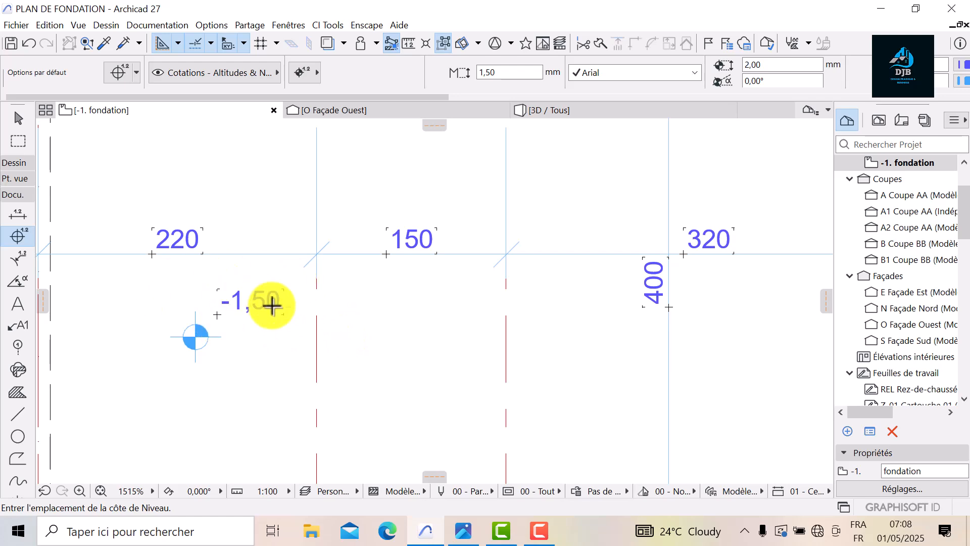
# Place a level dimension in each of the three bays between axes e and f
pyautogui.scroll(-6, 283, 348)
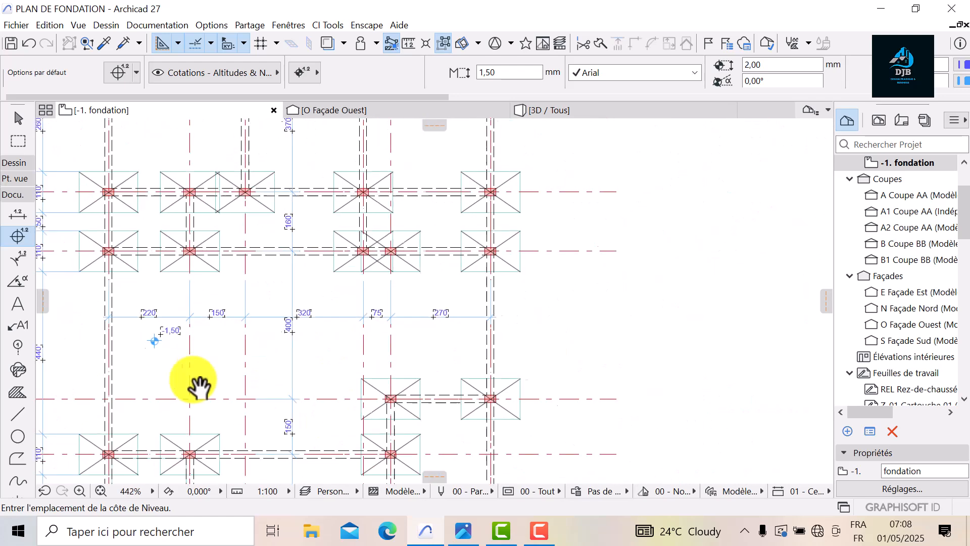
pyautogui.moveTo(194, 375); pyautogui.dragTo(198, 375, button='middle')
pyautogui.scroll(1, 385, 308)
pyautogui.moveTo(390, 316); pyautogui.dragTo(427, 417, button='middle')
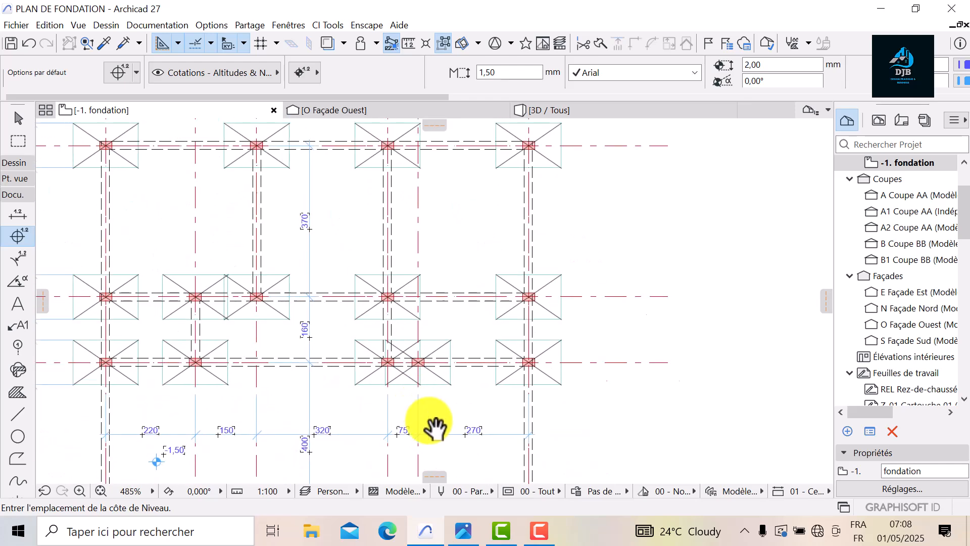
pyautogui.moveTo(192, 226); pyautogui.dragTo(239, 310, button='middle')
pyautogui.click(380, 302)
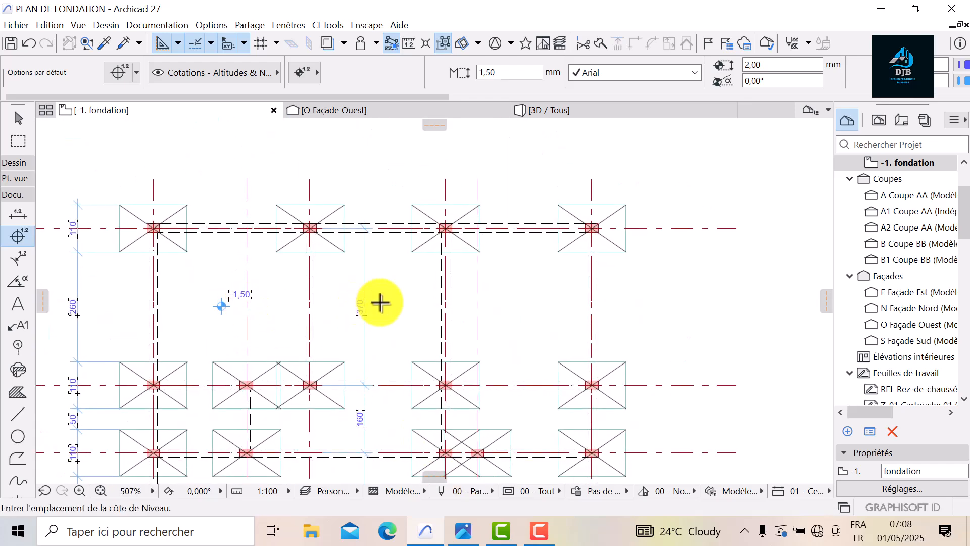
pyautogui.click(535, 306)
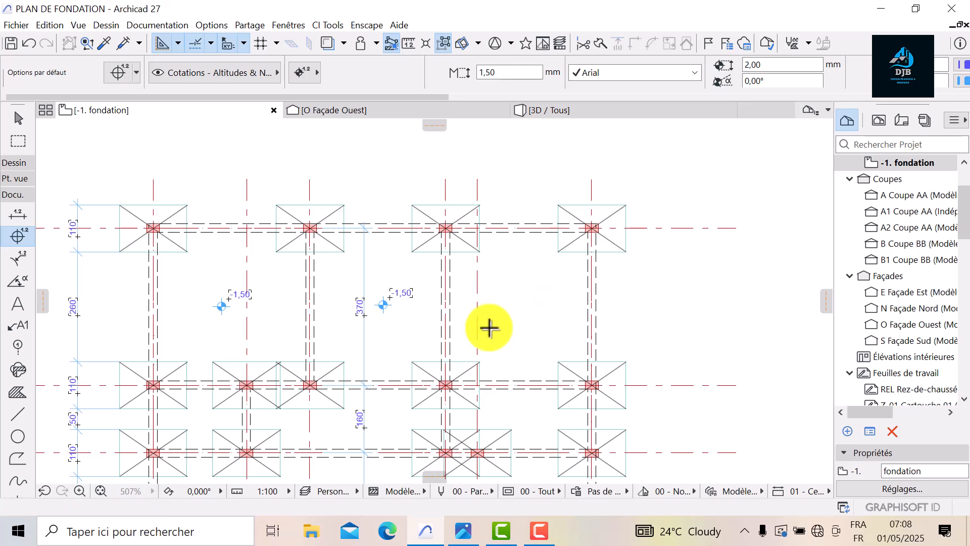
# Place level dimensions between axes 5 and 6, one in the bay above axis a and one between axes c and d
pyautogui.scroll(-3, 477, 358)
pyautogui.moveTo(487, 407)
pyautogui.mouseDown(button='middle')
pyautogui.moveTo(513, 247)
pyautogui.moveTo(506, 199)
pyautogui.mouseUp(button='middle')
pyautogui.click(526, 381)
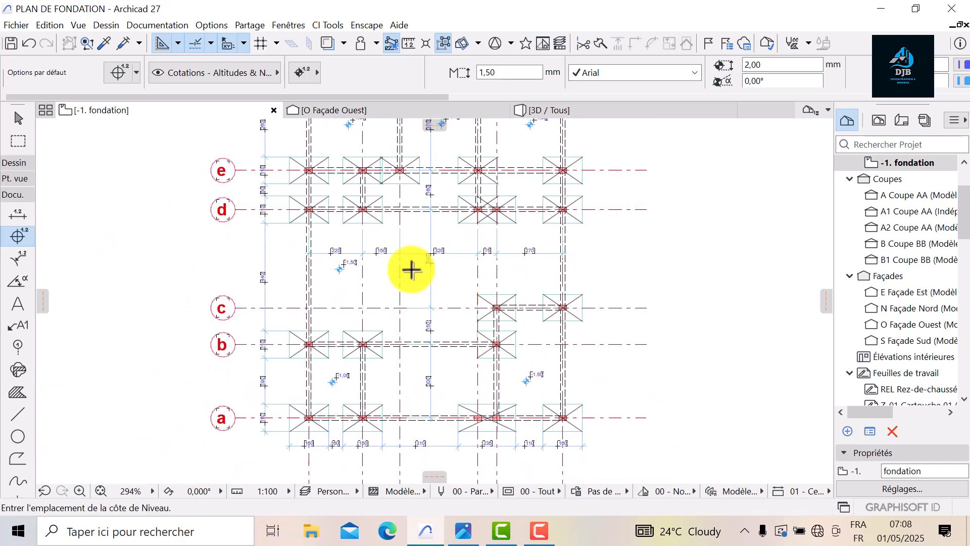
pyautogui.scroll(3, 404, 277)
pyautogui.click(601, 255)
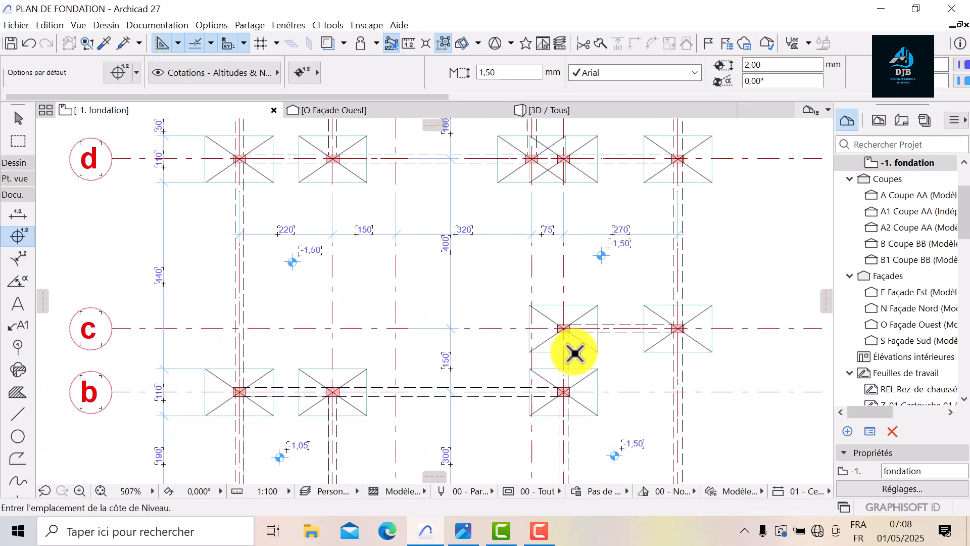
# Draw a text block below the bubbles of axes 1 to 6
pyautogui.scroll(-1, 300, 259)
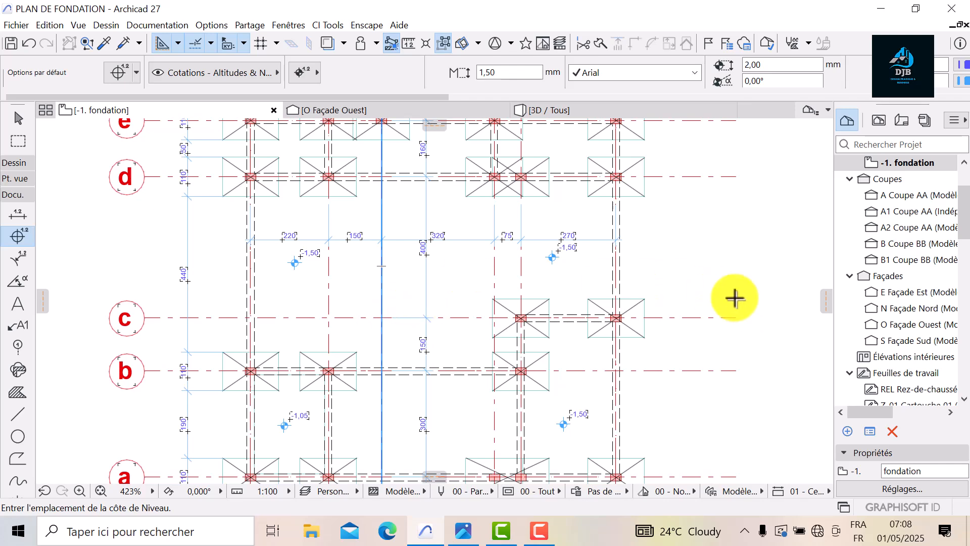
pyautogui.scroll(-6, 657, 270)
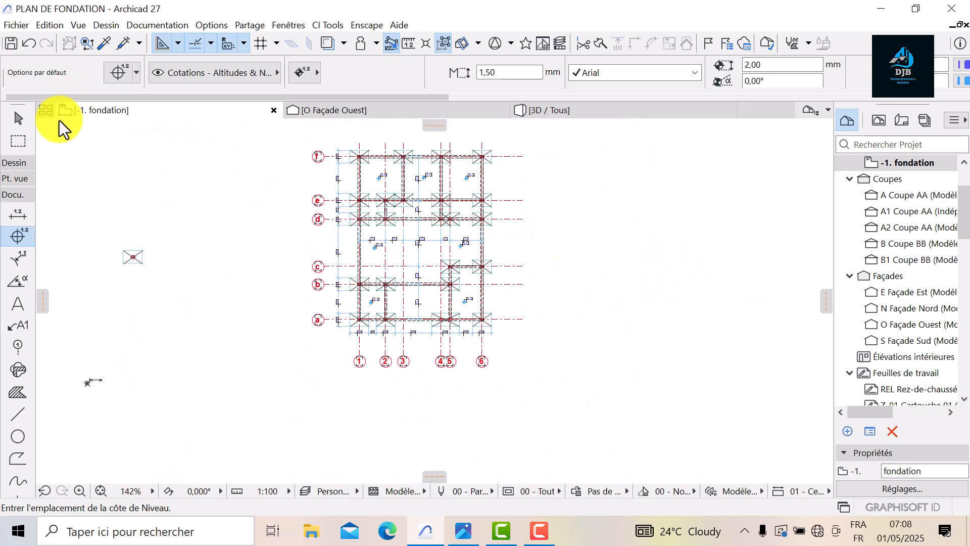
pyautogui.click(14, 302)
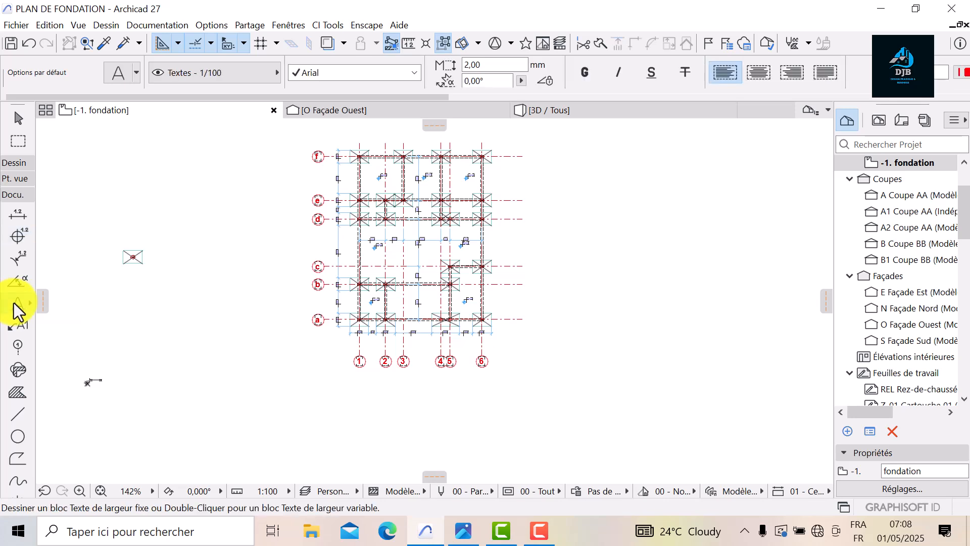
pyautogui.click(311, 390)
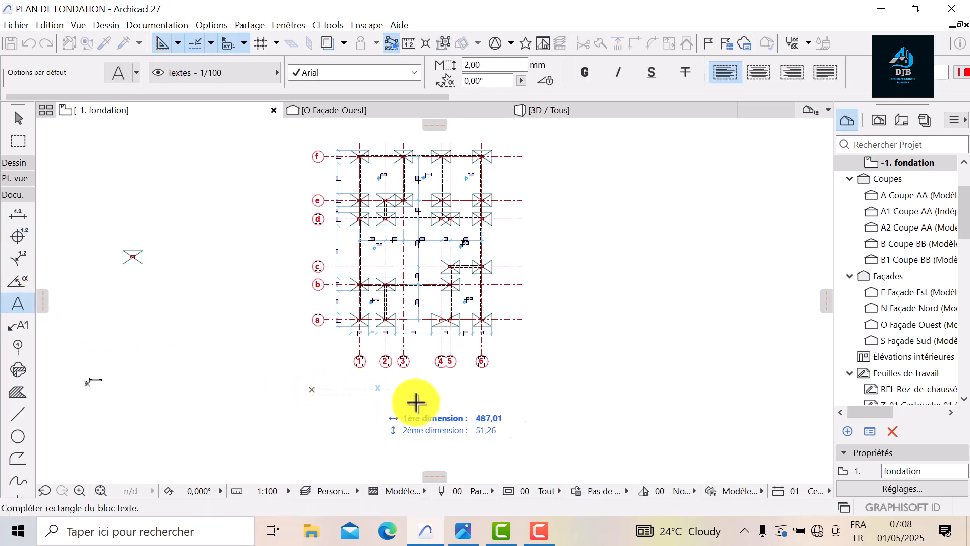
pyautogui.click(500, 426)
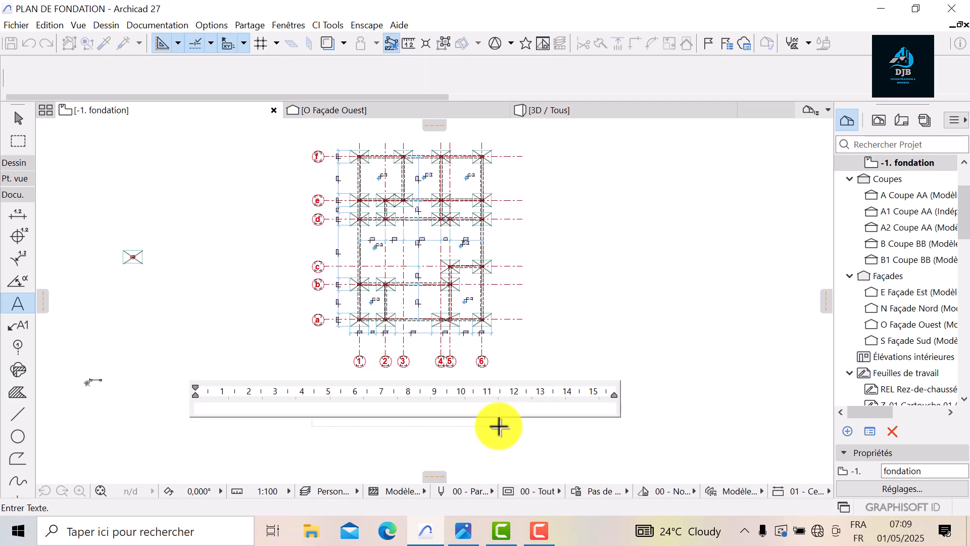
# Format the new text block with a black pen, 10 mm text height, bold, italic and underline
pyautogui.click(433, 368)
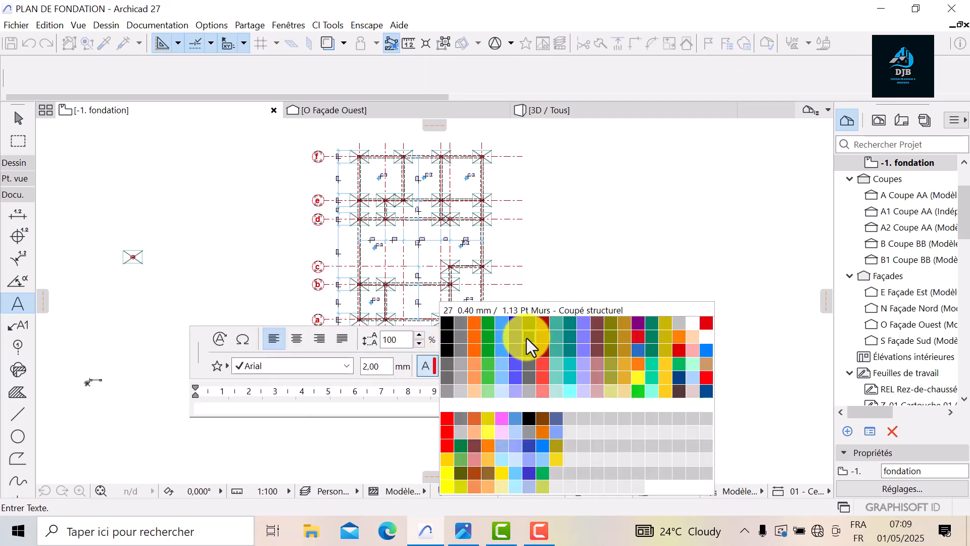
pyautogui.click(513, 350)
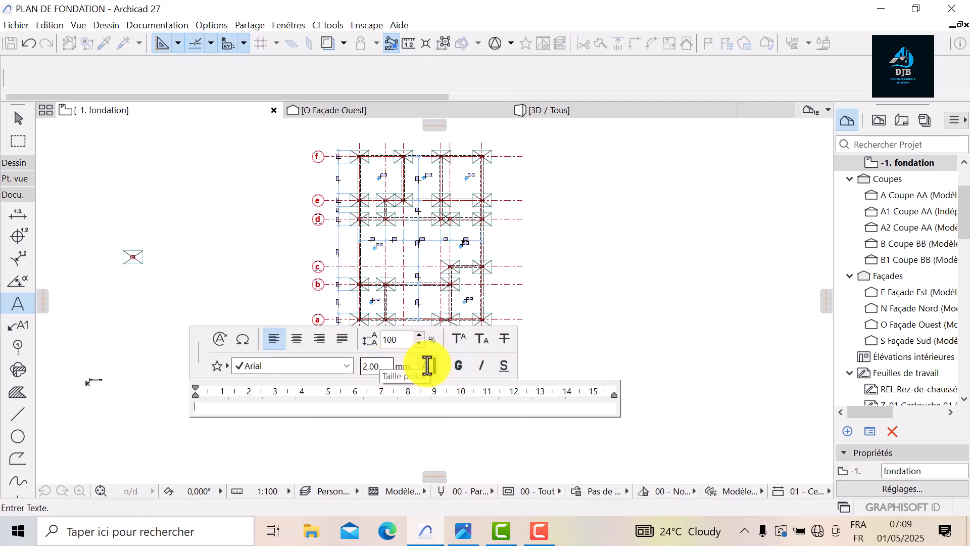
pyautogui.click(508, 370)
pyautogui.press('BackSpace')
pyautogui.press('BackSpace')
pyautogui.press('BackSpace')
pyautogui.press('BackSpace')
pyautogui.write('10')
pyautogui.press('Return')
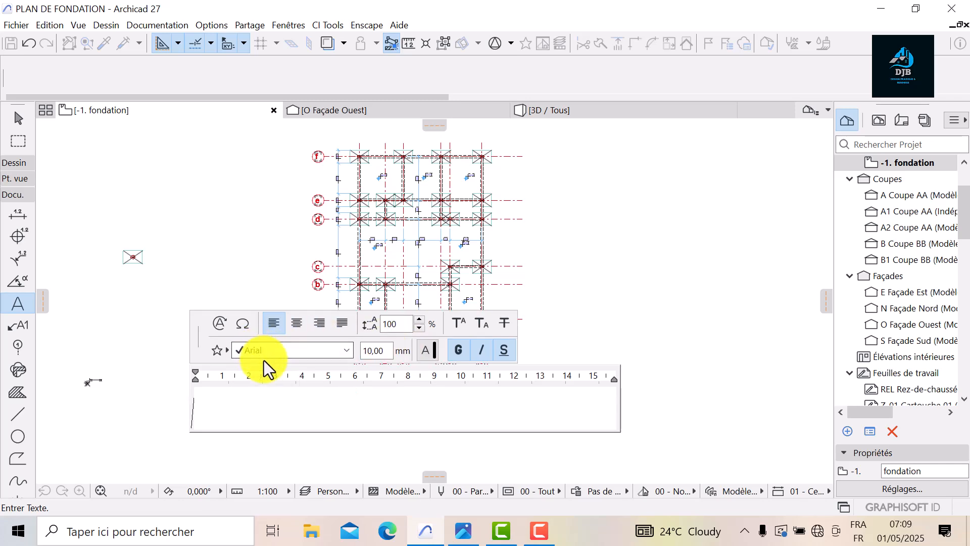
# Enter FONDATION as the title text, then narrow its text block and centre it beneath the bubbles of axes 1 to 6
pyautogui.write('FONDATION')
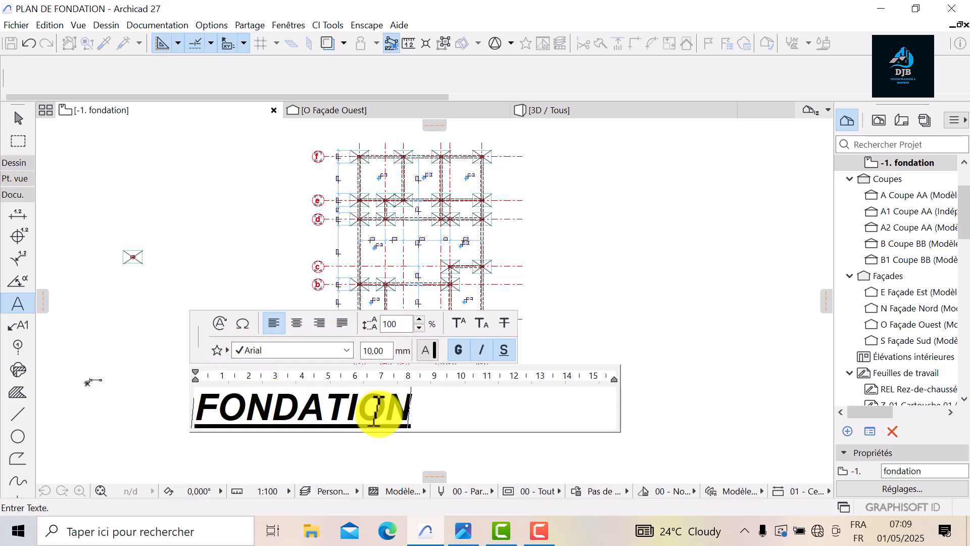
pyautogui.click(18, 118)
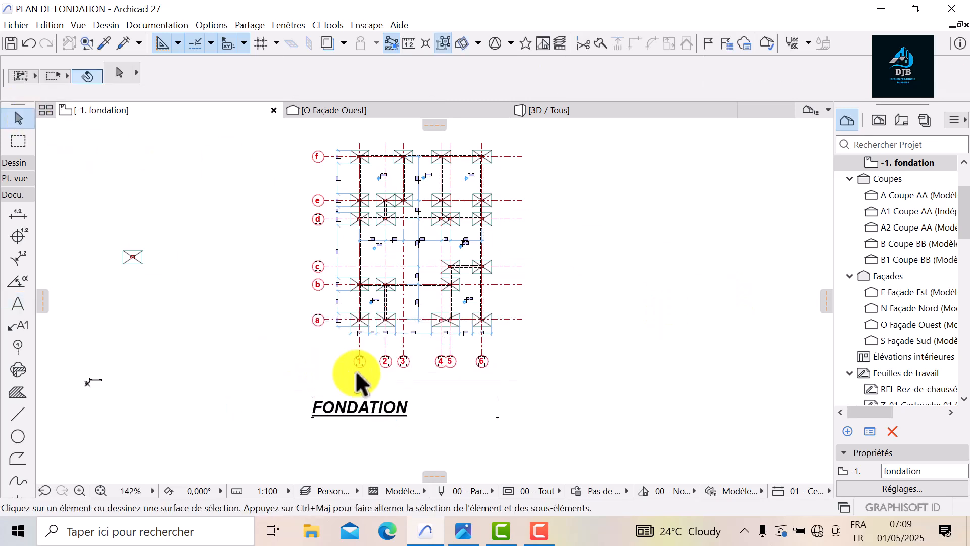
pyautogui.click(374, 418)
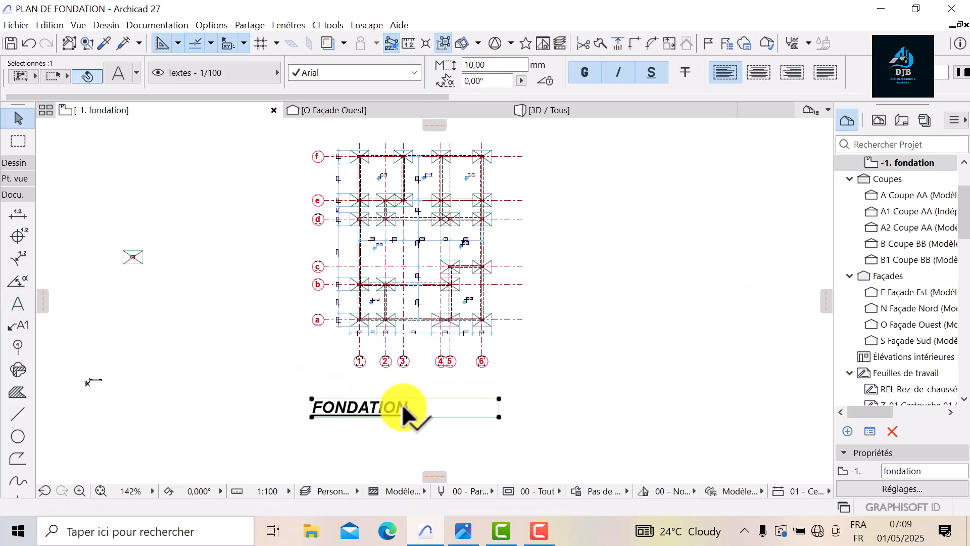
pyautogui.click(402, 405)
pyautogui.click(468, 387)
pyautogui.scroll(4, 488, 389)
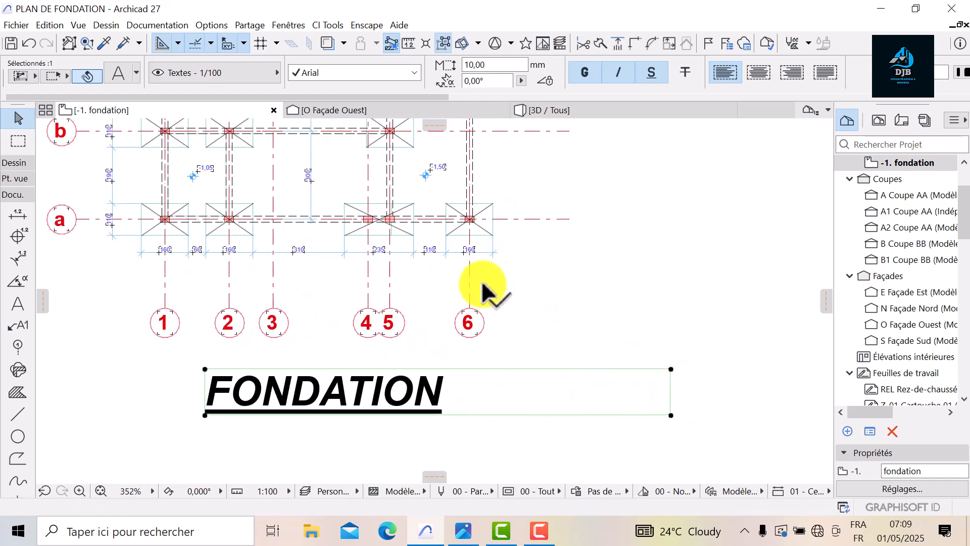
pyautogui.click(205, 414)
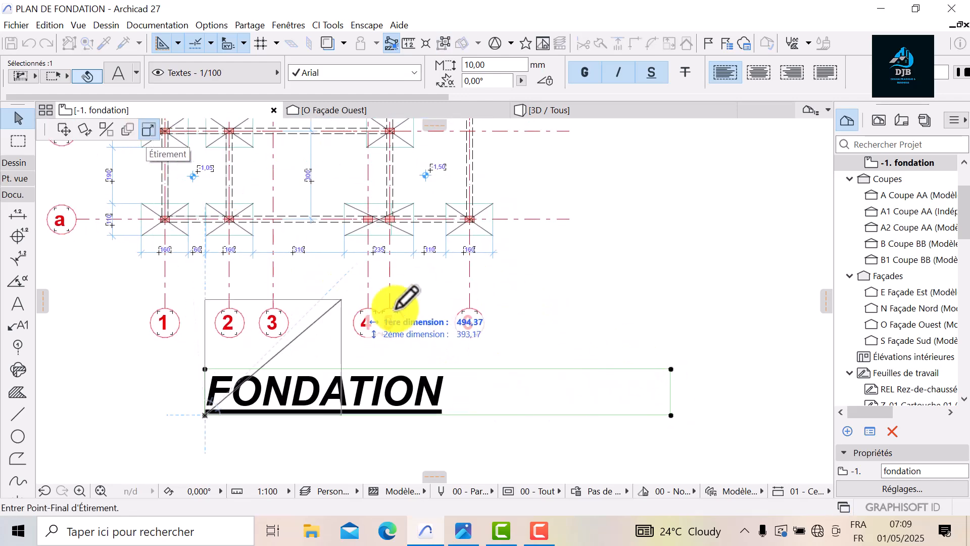
pyautogui.click(460, 376)
pyautogui.scroll(-5, 628, 260)
pyautogui.moveTo(628, 259); pyautogui.dragTo(627, 361, button='middle')
pyautogui.press('Escape')
pyautogui.moveTo(569, 400); pyautogui.dragTo(552, 346, button='middle')
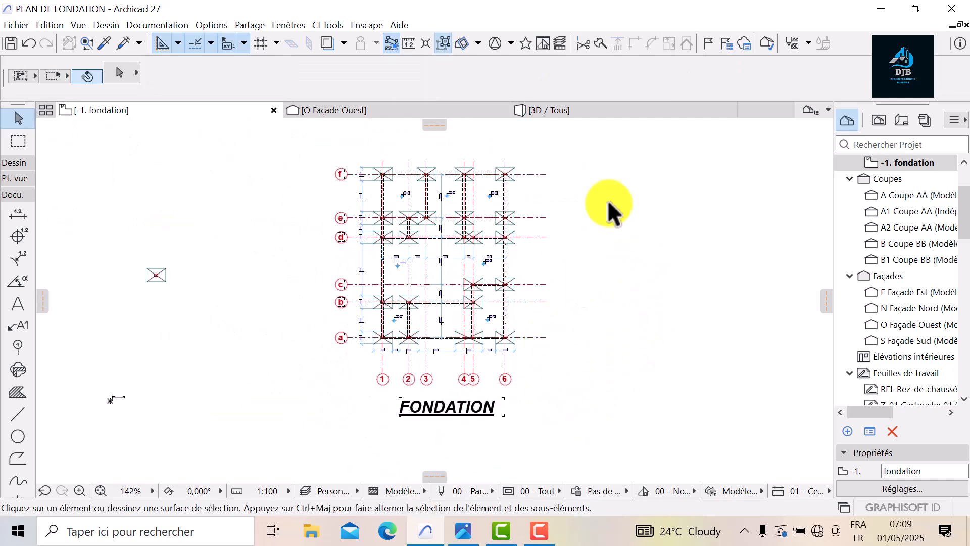
# Write the beam label LONG 30/20 in a new 2 mm text block in the empty area beside the FONDATION title
pyautogui.click(581, 108)
pyautogui.moveTo(422, 288); pyautogui.dragTo(503, 276, button='middle')
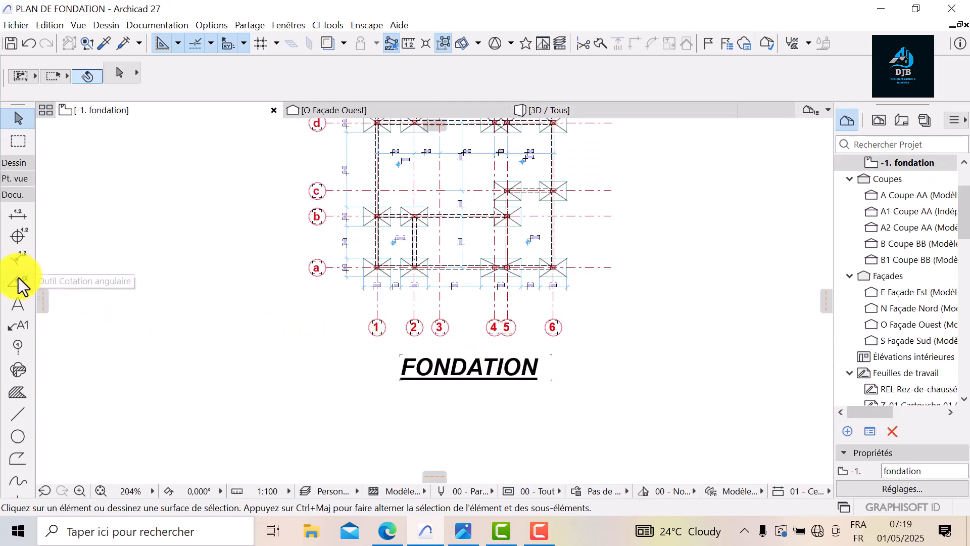
pyautogui.click(18, 304)
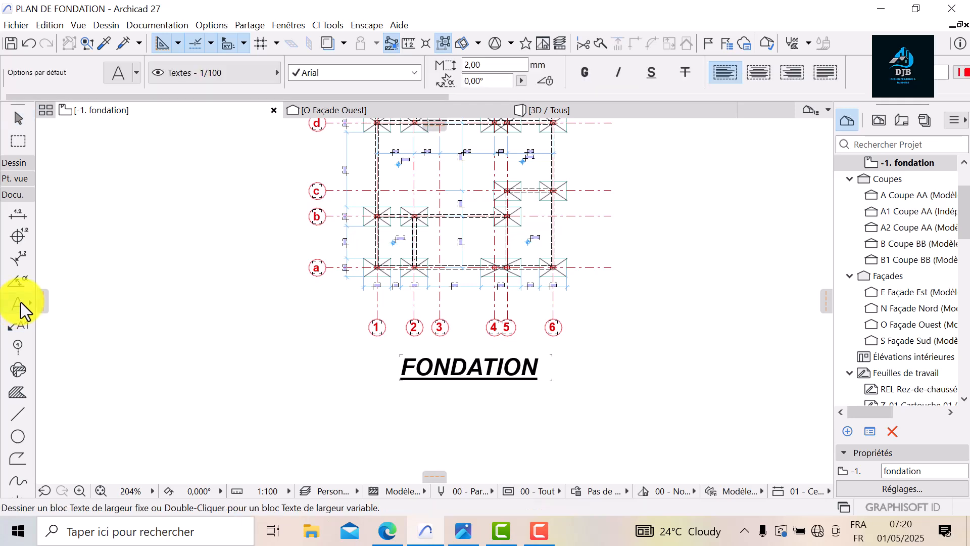
pyautogui.click(180, 368)
pyautogui.click(217, 382)
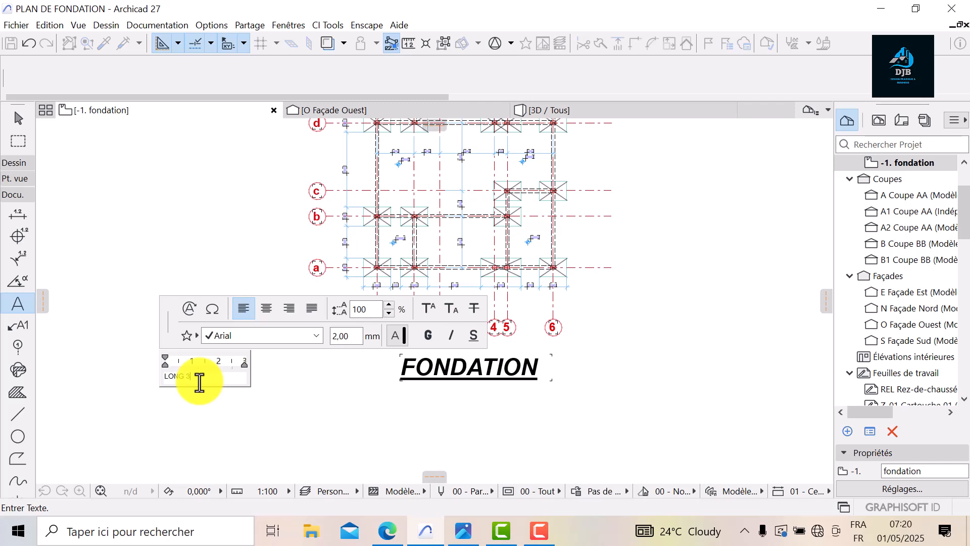
pyautogui.scroll(5, 197, 359)
pyautogui.press('BackSpace')
pyautogui.write('/20')
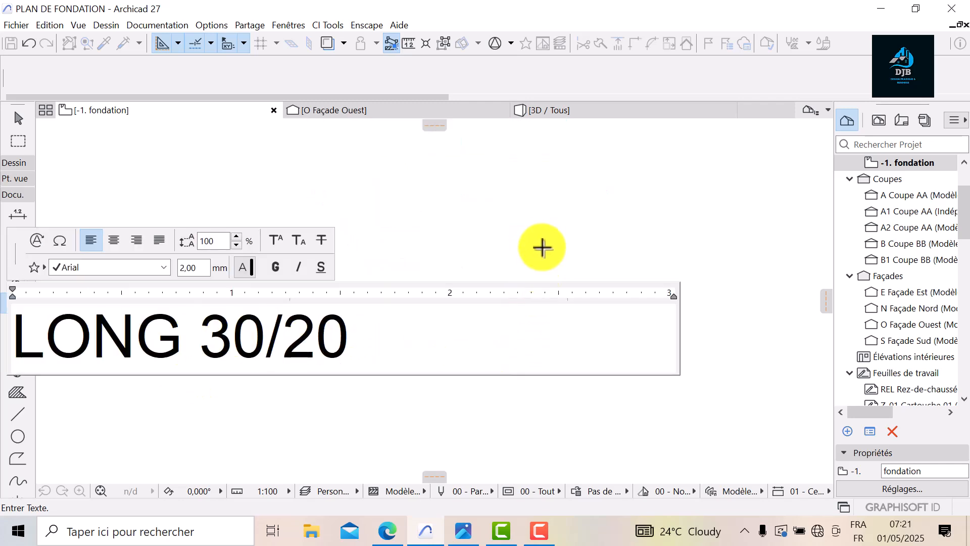
pyautogui.click(535, 253)
# Place a copy of the LONG 30/20 label straight below the original
pyautogui.scroll(-5, 391, 270)
pyautogui.keyDown('ctrl'); pyautogui.click(356, 277); pyautogui.keyUp('ctrl')
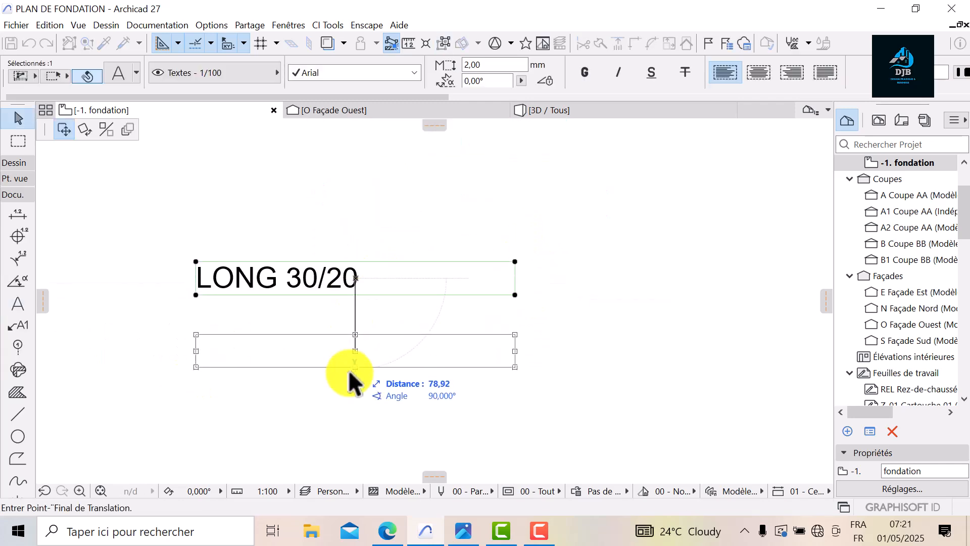
pyautogui.click(355, 399)
pyautogui.scroll(4, 346, 401)
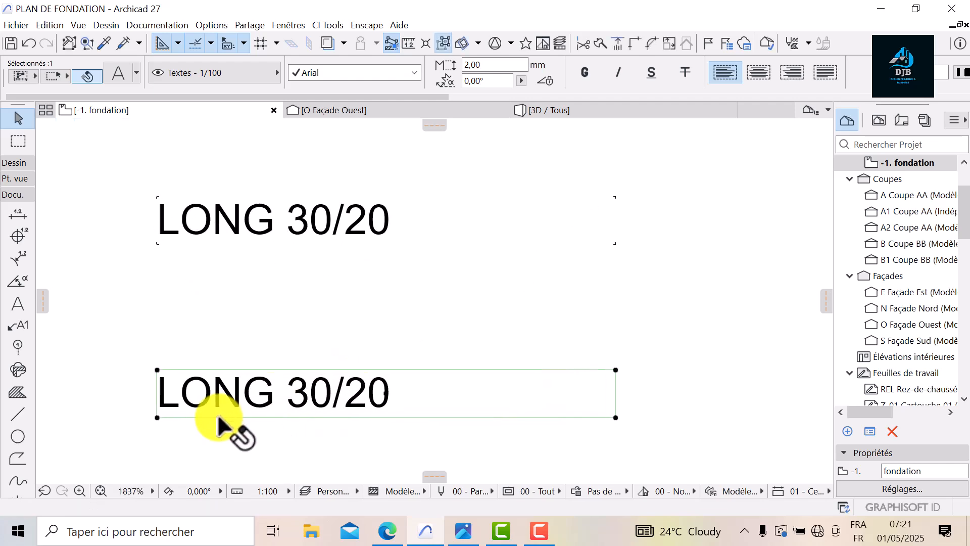
# Change the text of the lower label copy to CH 30/20
pyautogui.doubleClick(295, 393)
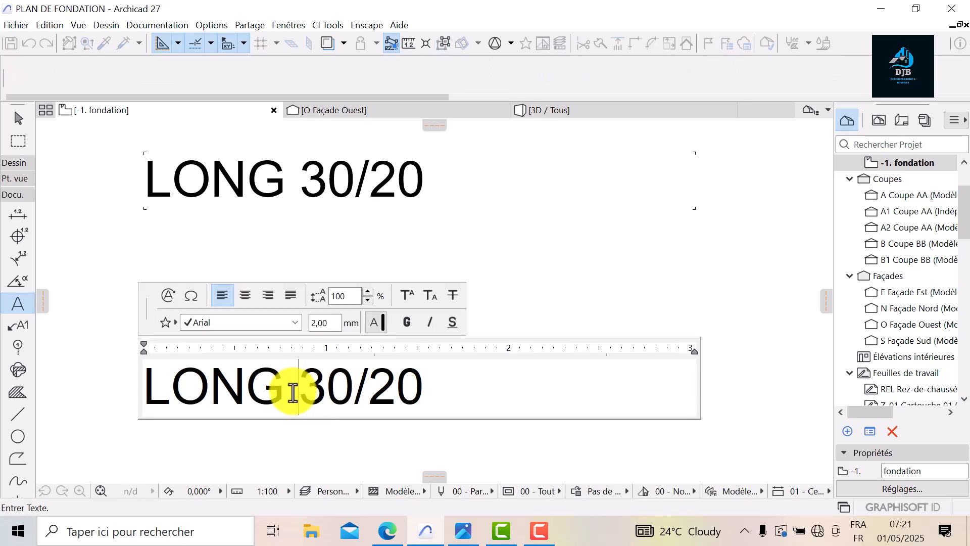
pyautogui.press('BackSpace')
pyautogui.press('BackSpace')
pyautogui.press('BackSpace')
pyautogui.press('BackSpace')
pyautogui.press('BackSpace')
pyautogui.write('CH')
pyautogui.press('Escape')
# Make a copy of the CH 30/20 label rotated by 90°
pyautogui.rightClick(404, 359)
pyautogui.moveTo(514, 185)
pyautogui.click(666, 272)
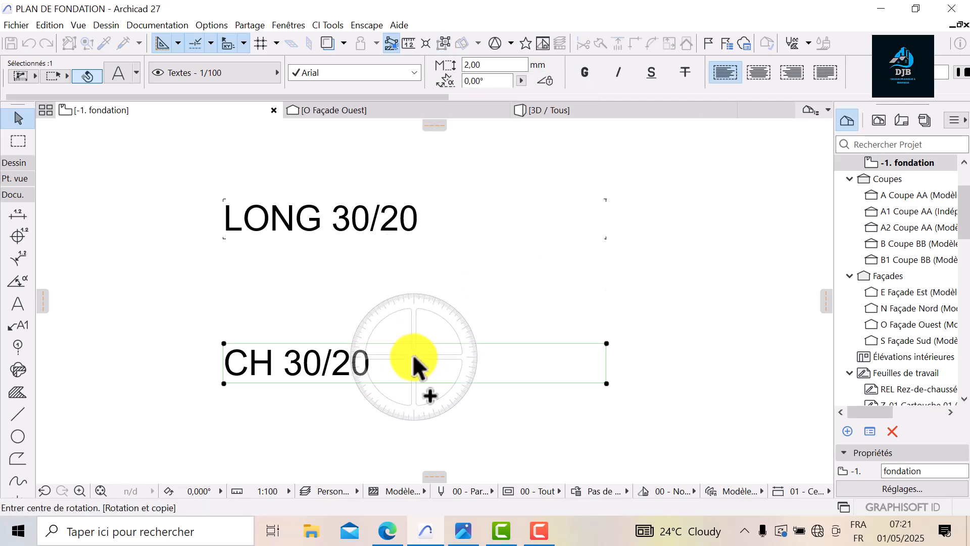
pyautogui.click(413, 362)
pyautogui.click(502, 368)
# Make a copy of the LONG 30/20 label rotated by 90°
pyautogui.click(356, 252)
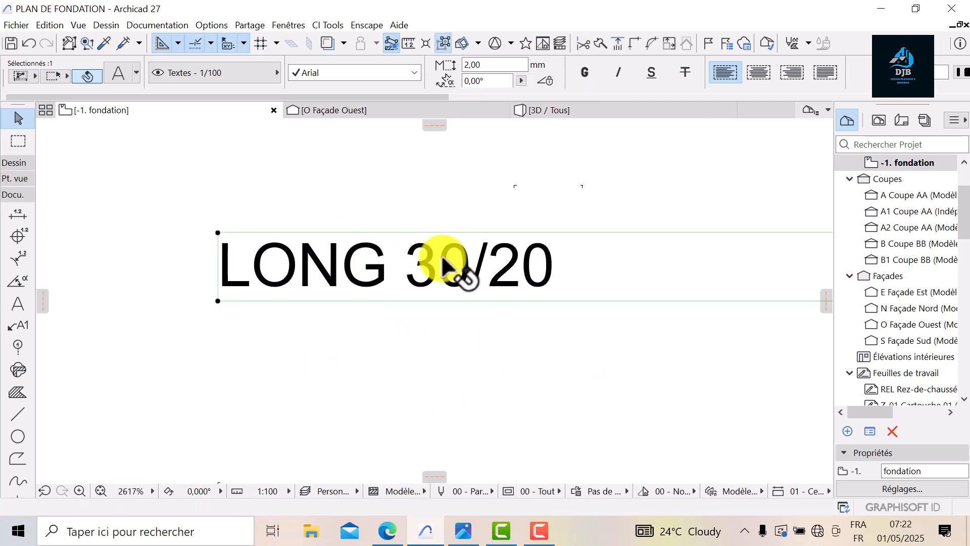
pyautogui.scroll(2, 368, 264)
pyautogui.scroll(-3, 369, 264)
pyautogui.rightClick(373, 260)
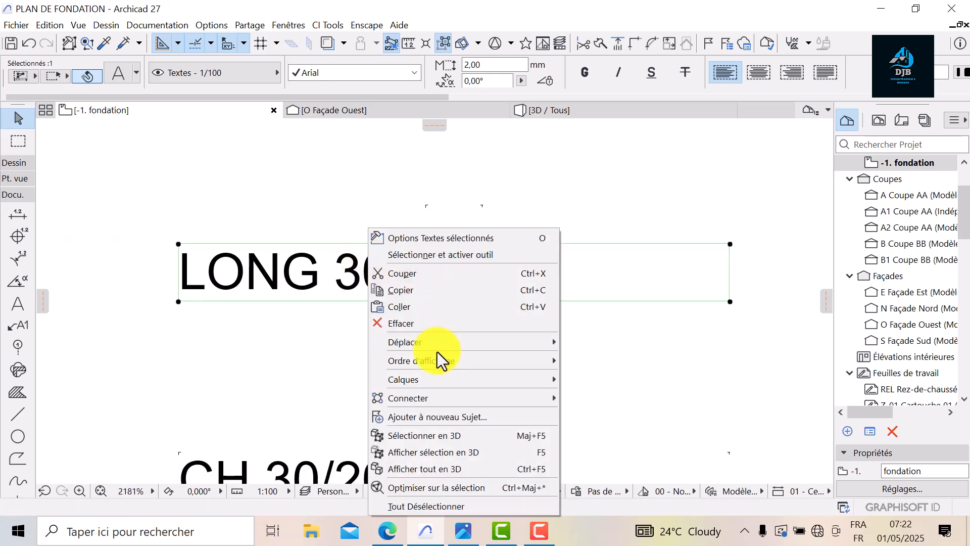
pyautogui.moveTo(444, 342)
pyautogui.click(621, 427)
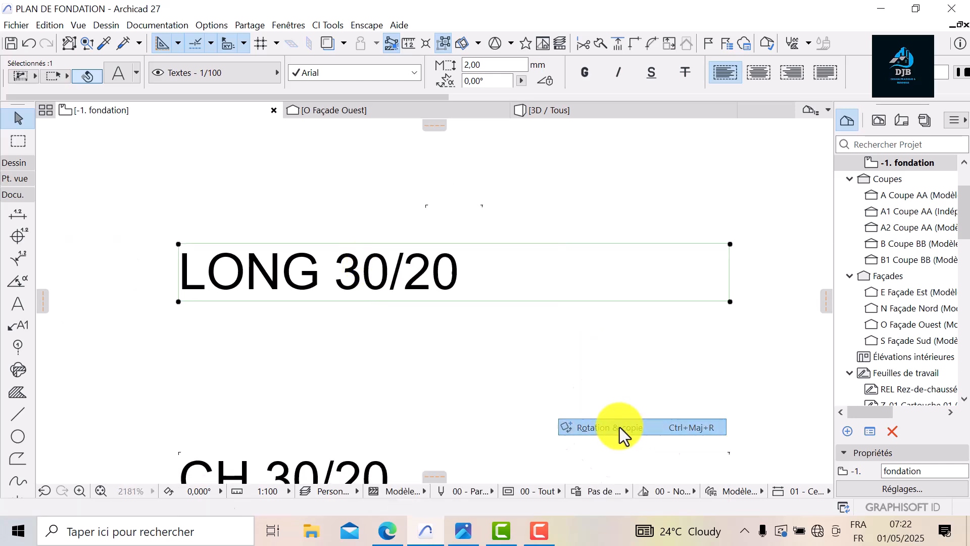
pyautogui.click(385, 172)
# Start a multiple copy of the vertical CH 30/20 label and place one along the axis 1 beam between axes b and c
pyautogui.scroll(-5, 384, 238)
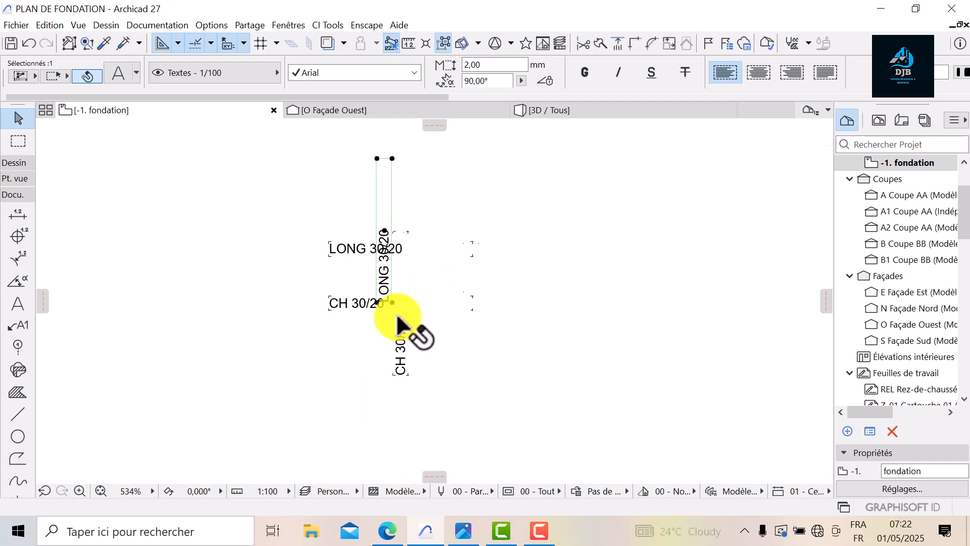
pyautogui.scroll(3, 393, 318)
pyautogui.moveTo(394, 324); pyautogui.dragTo(388, 398, button='middle')
pyautogui.click(398, 427)
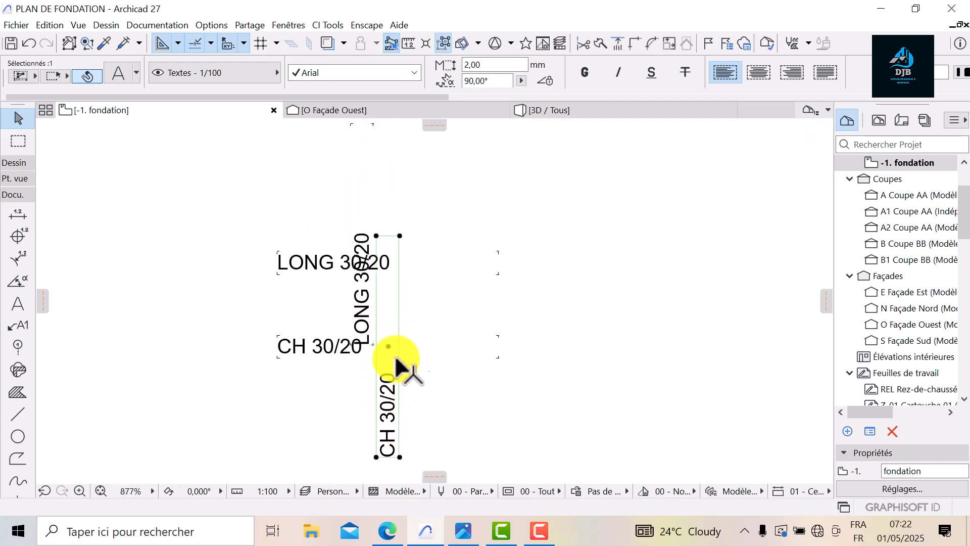
pyautogui.click(387, 344)
pyautogui.scroll(-5, 574, 332)
pyautogui.moveTo(570, 328); pyautogui.dragTo(187, 373, button='middle')
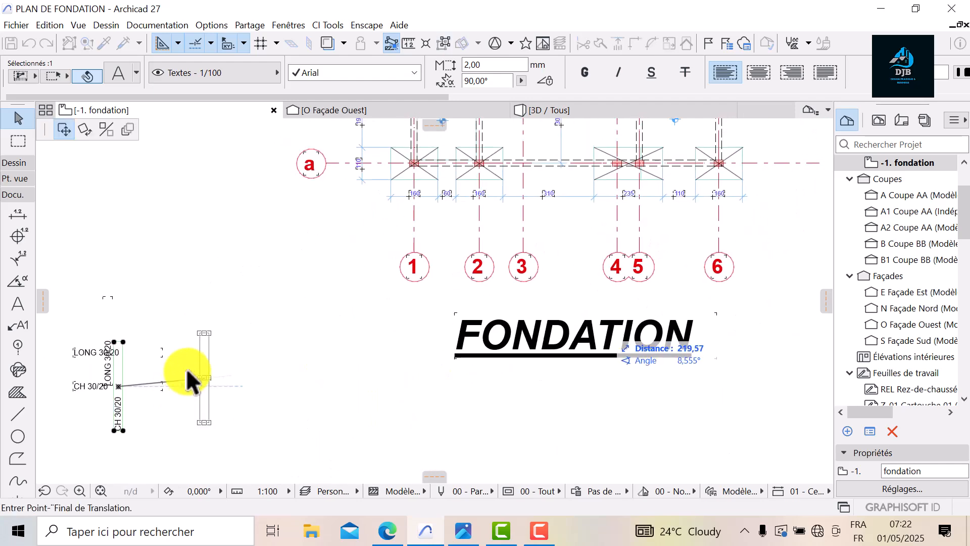
pyautogui.hotkey('ctrl', 'alt')
pyautogui.scroll(-3, 439, 348)
pyautogui.moveTo(386, 359); pyautogui.dragTo(320, 515, button='middle')
pyautogui.scroll(4, 368, 271)
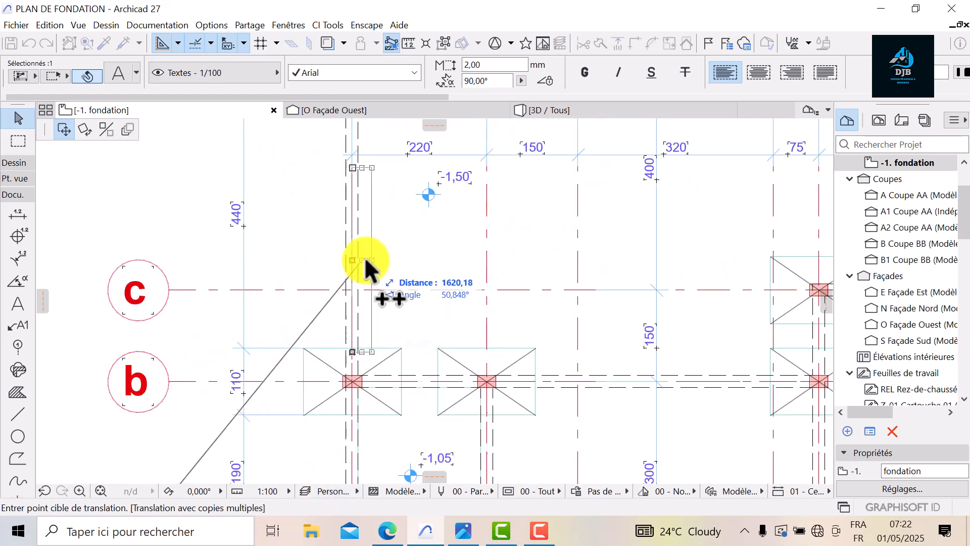
pyautogui.click(370, 260)
# Place a second copy of the vertical CH 30/20 label along the axis 6 beam between axes c and d
pyautogui.scroll(-4, 392, 277)
pyautogui.moveTo(809, 236); pyautogui.dragTo(458, 226, button='middle')
pyautogui.scroll(4, 148, 210)
pyautogui.click(398, 264)
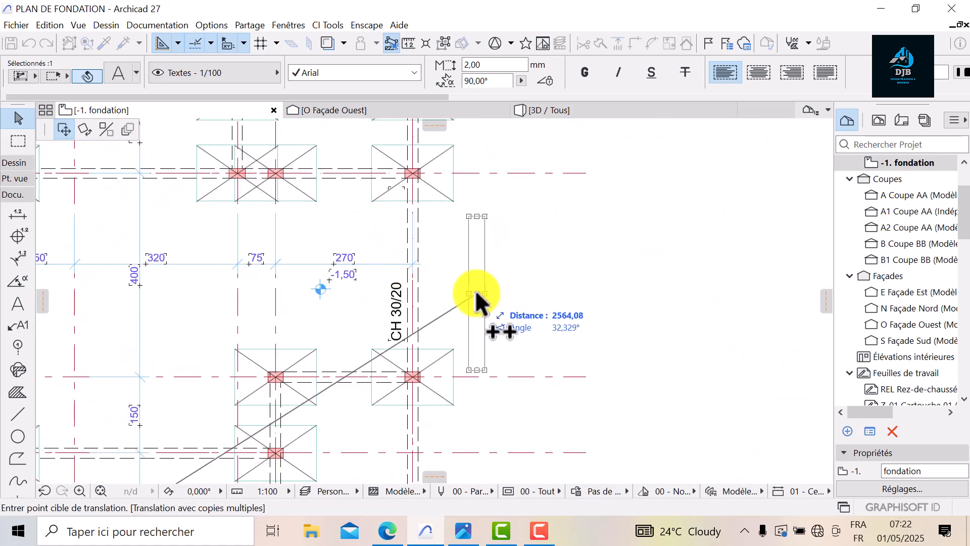
pyautogui.press('Escape')
pyautogui.press('Escape')
# Start a multiple copy of the horizontal LONG 30/20 label and place one below the axis d beam between axes 2 and 4
pyautogui.scroll(-5, 471, 286)
pyautogui.moveTo(381, 310); pyautogui.dragTo(464, 307, button='middle')
pyautogui.scroll(-2, 463, 308)
pyautogui.scroll(2, 463, 308)
pyautogui.moveTo(114, 426); pyautogui.dragTo(269, 233, button='middle')
pyautogui.scroll(1, 297, 227)
pyautogui.scroll(-1, 257, 308)
pyautogui.moveTo(217, 445); pyautogui.dragTo(249, 358, button='middle')
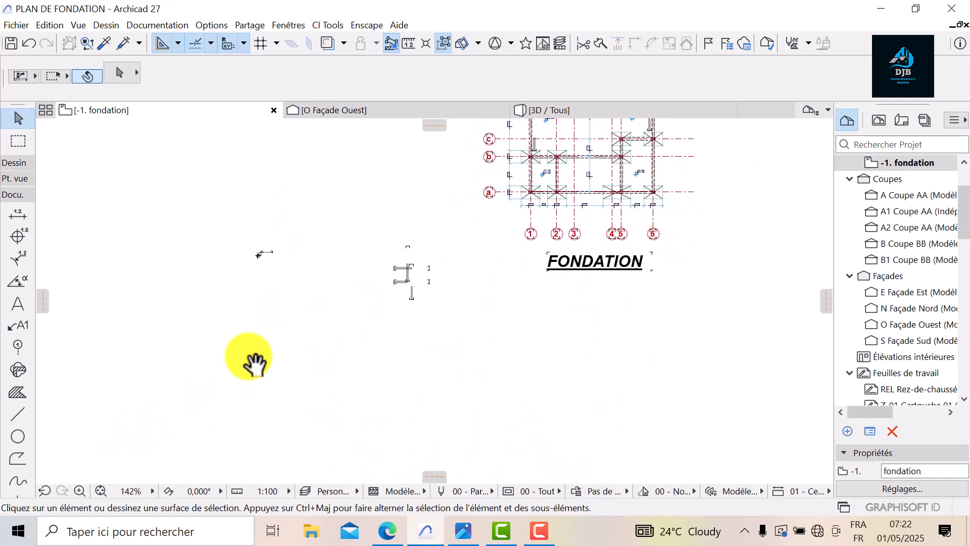
pyautogui.scroll(7, 325, 226)
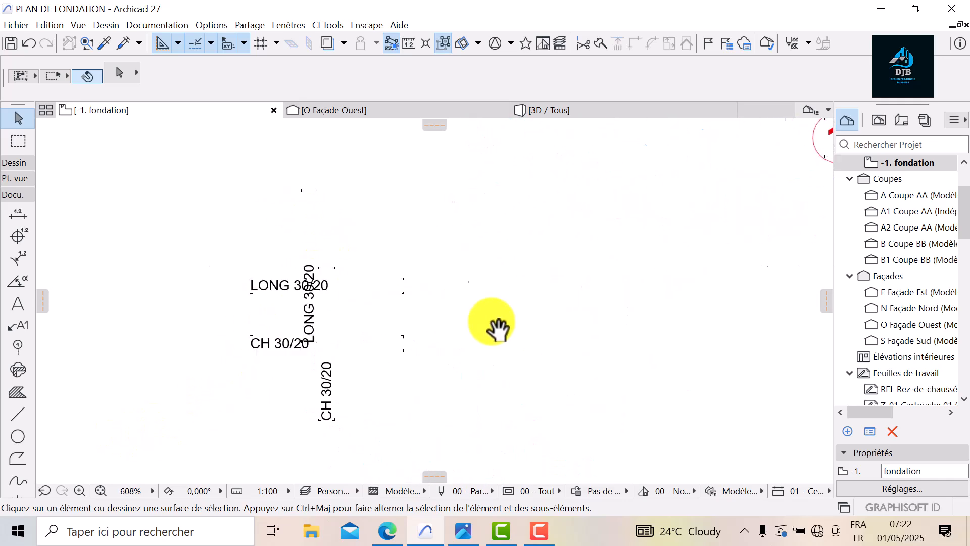
pyautogui.click(323, 282)
pyautogui.moveTo(326, 285); pyautogui.dragTo(507, 231)
pyautogui.hotkey('ctrl', 'alt')
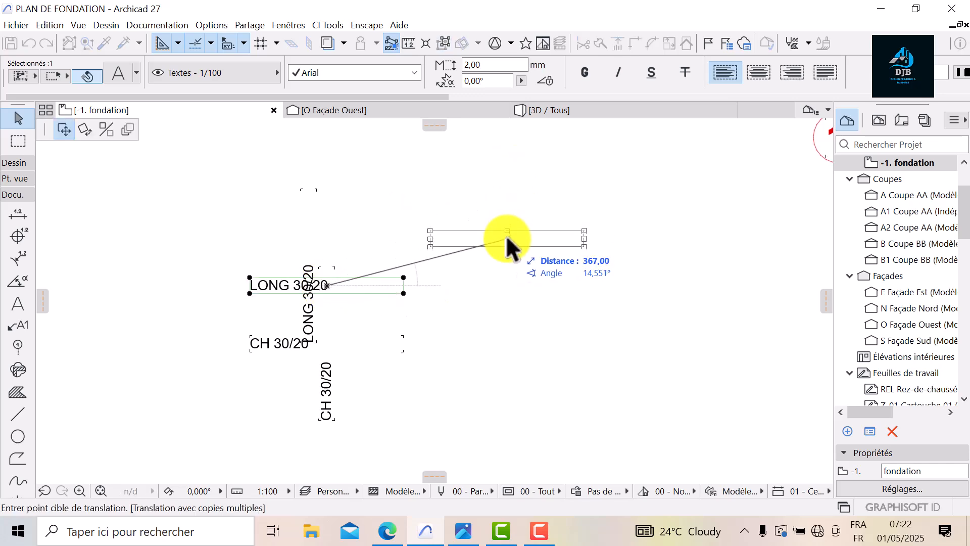
pyautogui.scroll(-5, 425, 202)
pyautogui.moveTo(402, 205); pyautogui.dragTo(354, 354, button='middle')
pyautogui.scroll(1, 286, 219)
pyautogui.moveTo(287, 219); pyautogui.dragTo(338, 250, button='middle')
pyautogui.scroll(1, 280, 213)
pyautogui.scroll(1, 337, 248)
pyautogui.scroll(2, 338, 248)
pyautogui.click(395, 212)
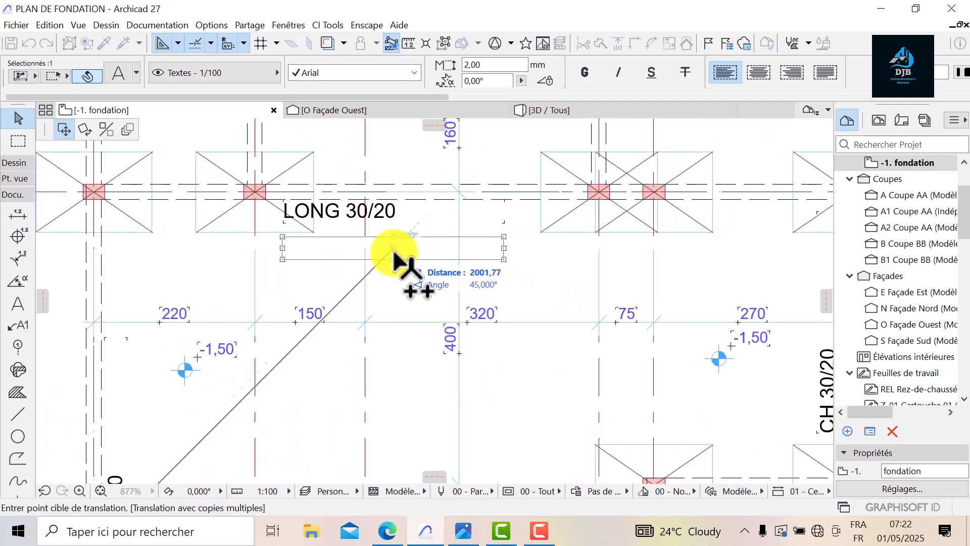
# Place further horizontal beam labels along the beams on axes a, b and f
pyautogui.scroll(-3, 420, 143)
pyautogui.scroll(5, 411, 357)
pyautogui.doubleClick(386, 298)
pyautogui.press('Escape')
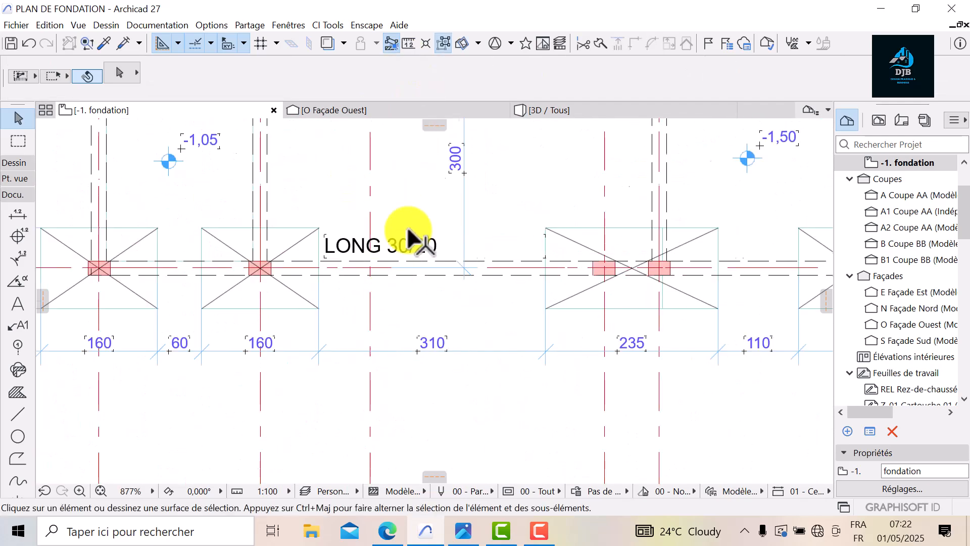
pyautogui.scroll(-7, 399, 227)
pyautogui.scroll(2, 288, 278)
pyautogui.moveTo(353, 322); pyautogui.dragTo(352, 446, button='middle')
pyautogui.scroll(-3, 491, 295)
pyautogui.scroll(1, 493, 300)
pyautogui.moveTo(492, 300); pyautogui.dragTo(309, 331, button='middle')
pyautogui.scroll(-2, 309, 331)
pyautogui.moveTo(226, 386); pyautogui.dragTo(311, 392, button='middle')
pyautogui.scroll(2, 339, 388)
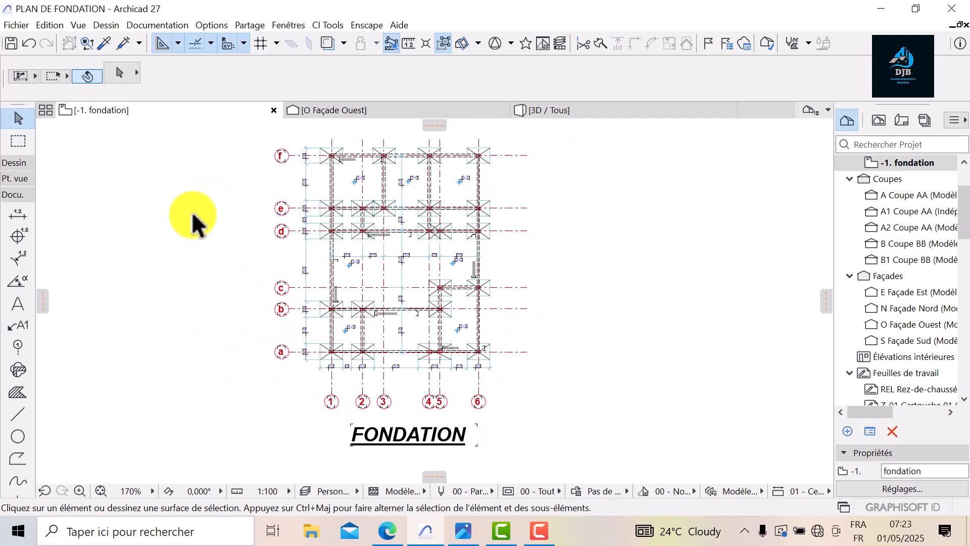
# Set up printing of the entire drawing with Microsoft Print to PDF on A4 landscape, fitted to the page, in black and white
pyautogui.hotkey('alt', 'f')
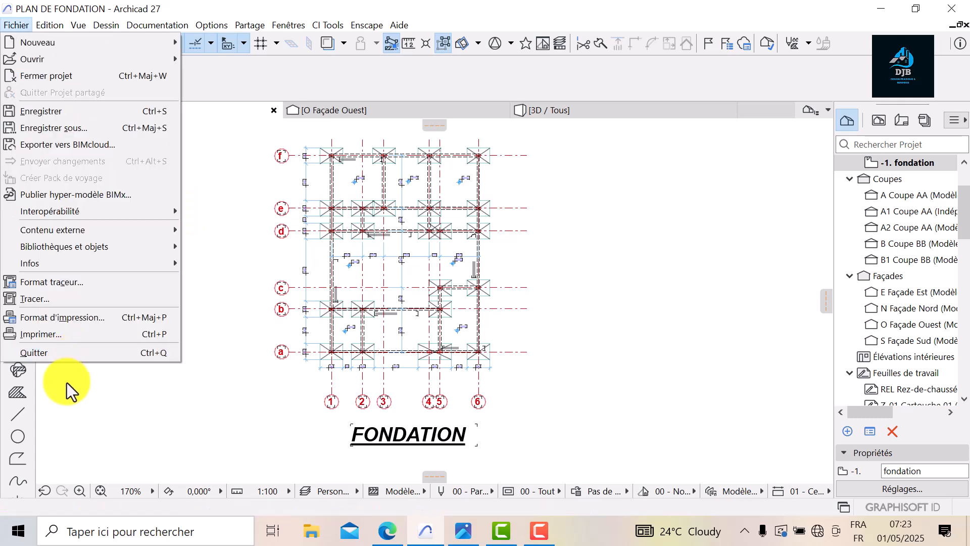
pyautogui.click(53, 336)
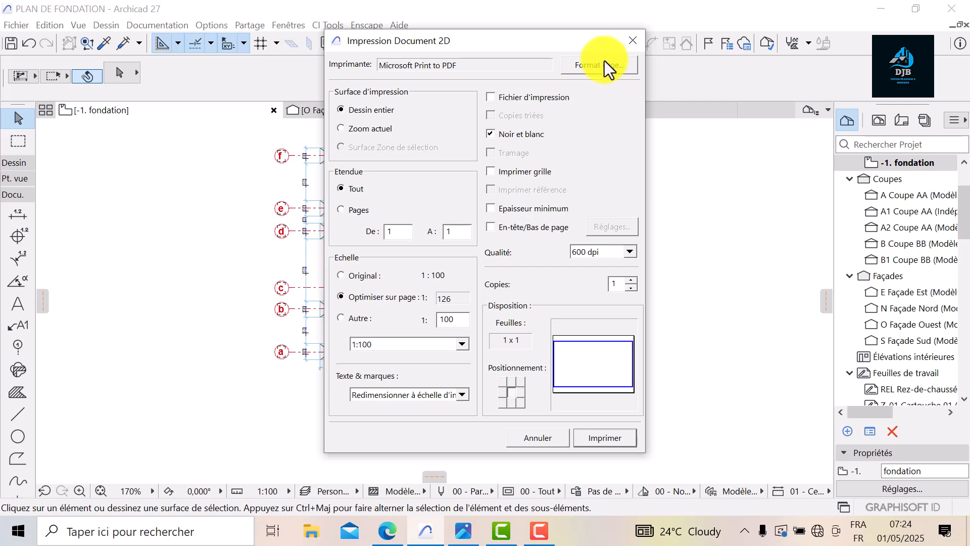
pyautogui.click(607, 65)
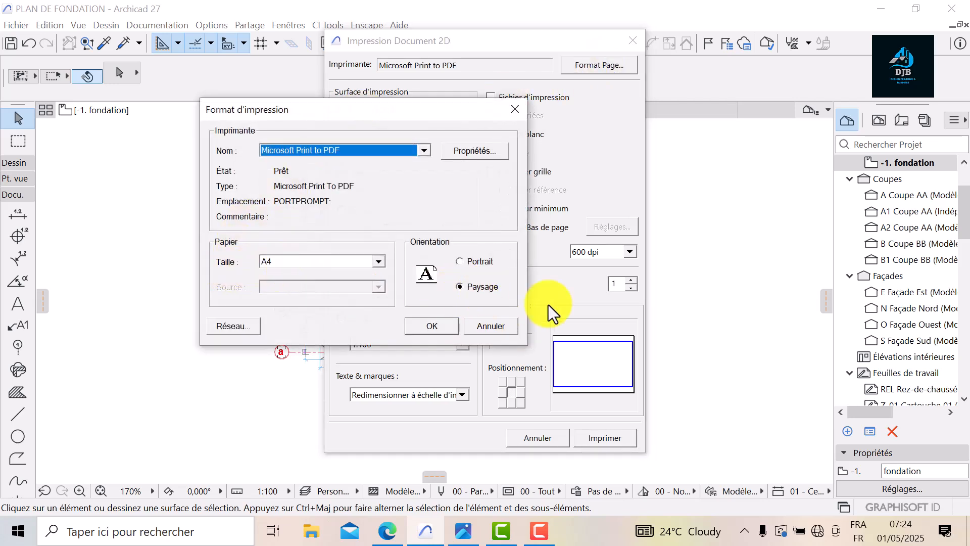
pyautogui.click(442, 330)
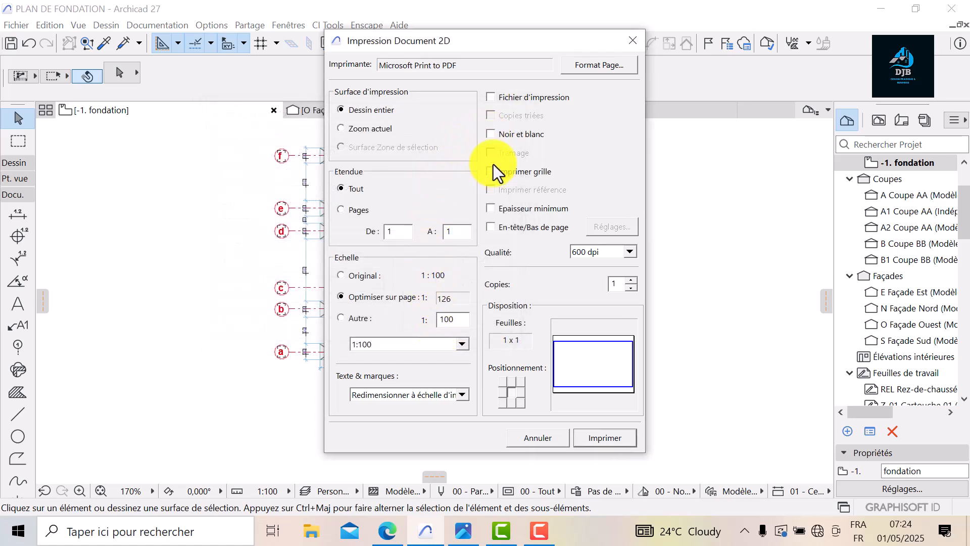
pyautogui.click(491, 134)
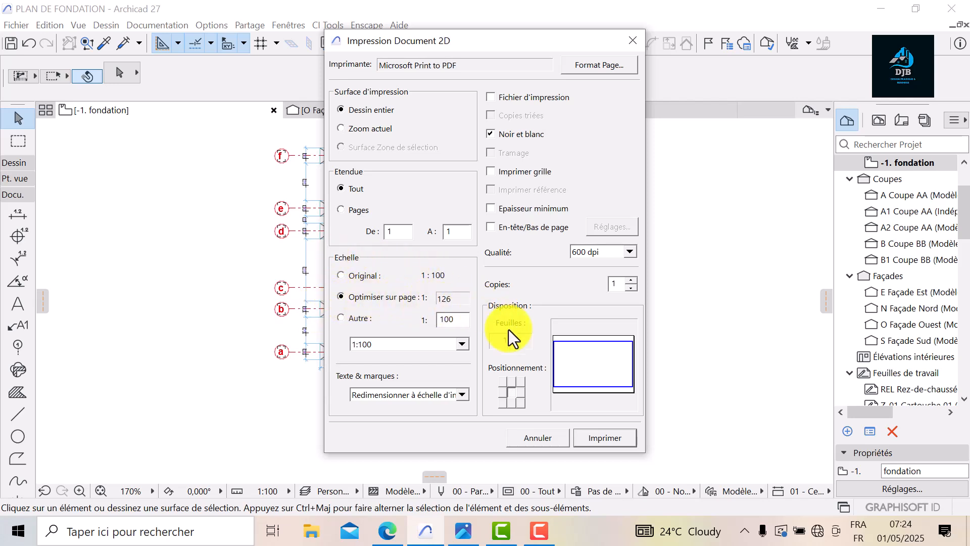
# Print the foundation plan and save it as FONDATION TUTO.pdf in the DOSSIER DEEL folder, replacing the existing file
pyautogui.click(610, 438)
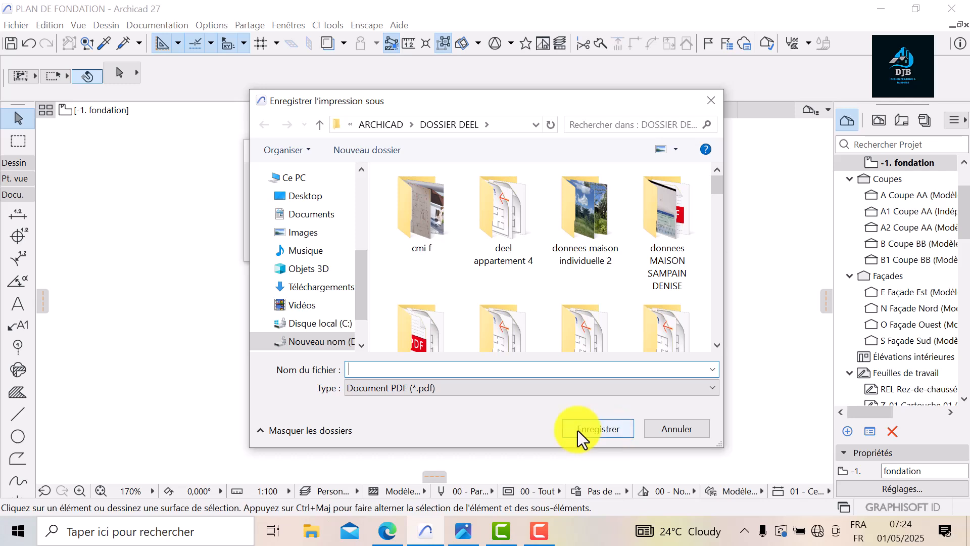
pyautogui.write('FO')
pyautogui.click(450, 429)
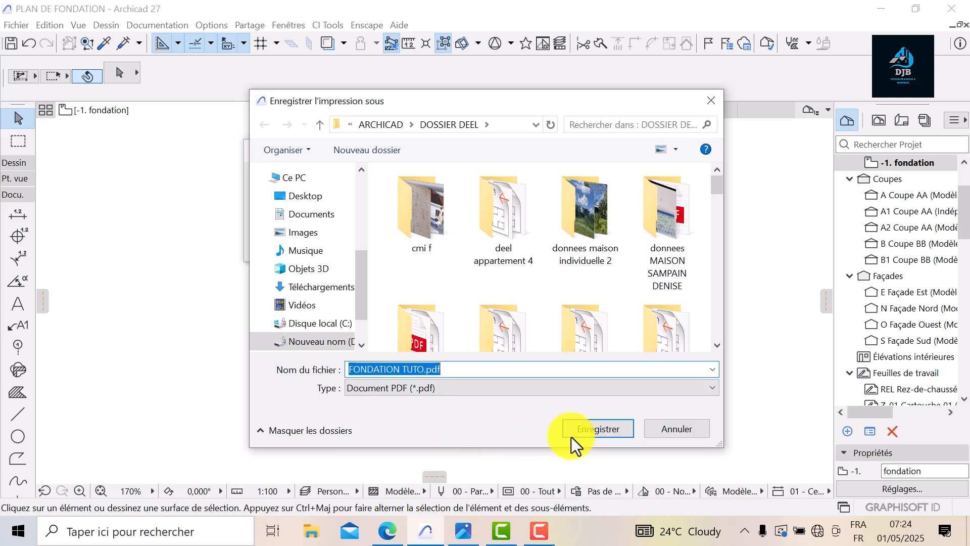
pyautogui.click(602, 430)
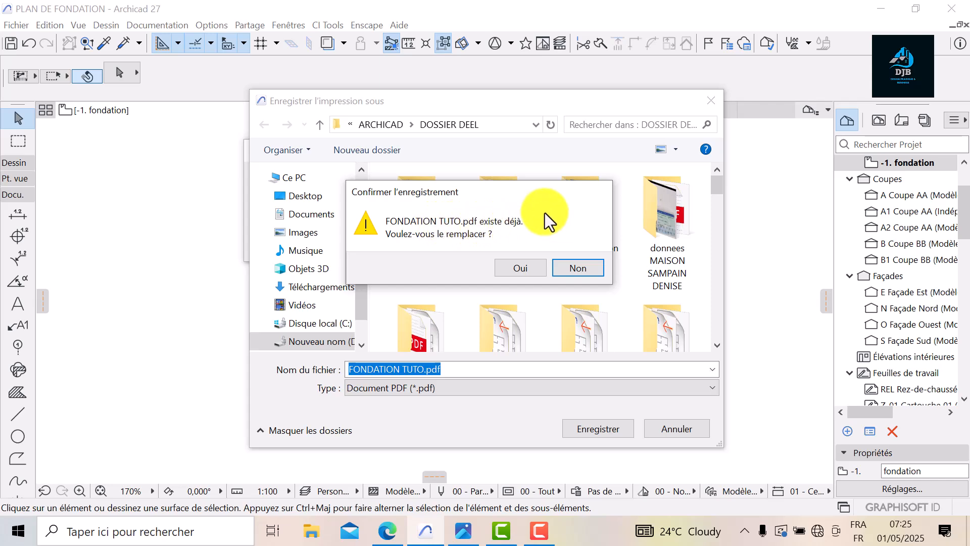
pyautogui.click(525, 267)
# Switch to File Explorer and open the recent FONDATION TUTO PDF to check the printed foundation plan
pyautogui.click(312, 533)
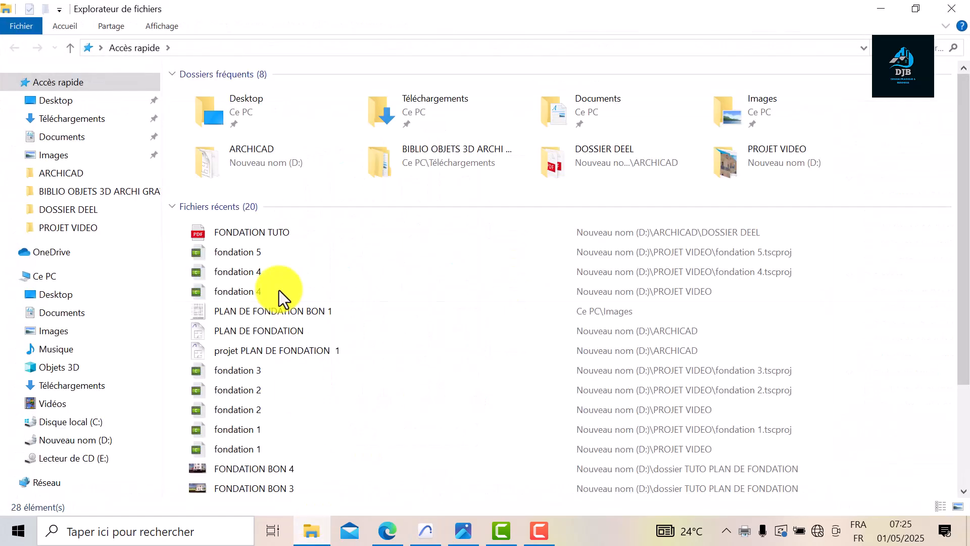
pyautogui.doubleClick(301, 232)
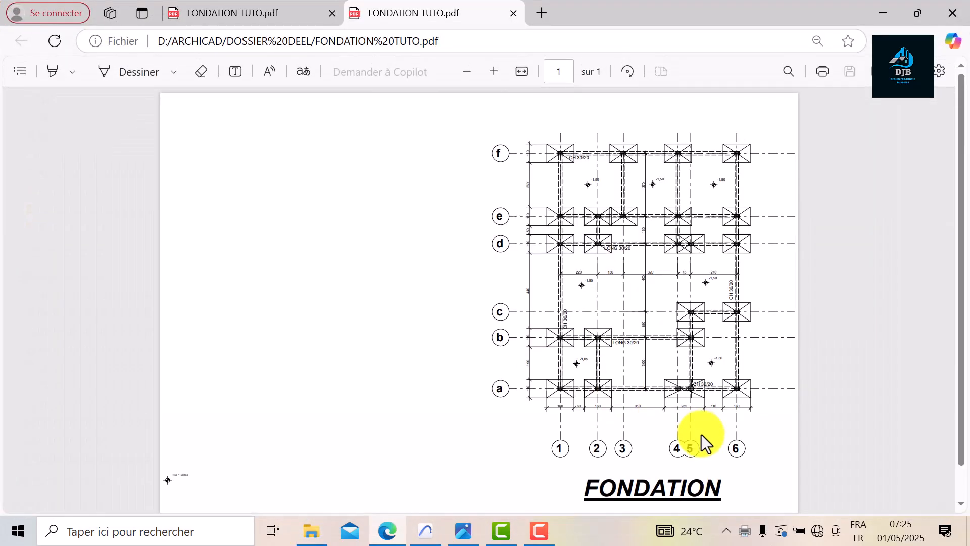
pyautogui.middleClick(578, 451)
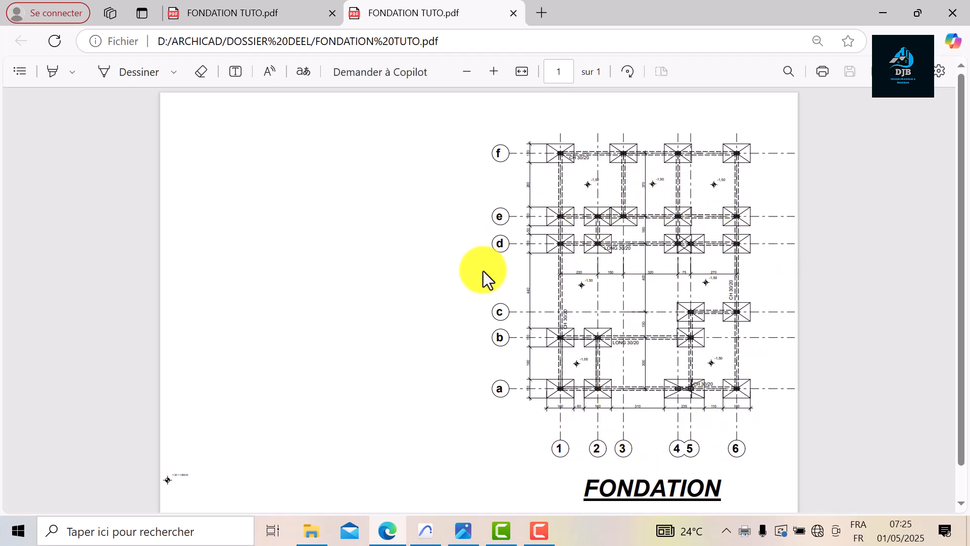
# Return to Archicad and examine the whole house with its footings in the 3D perspective view
pyautogui.click(389, 530)
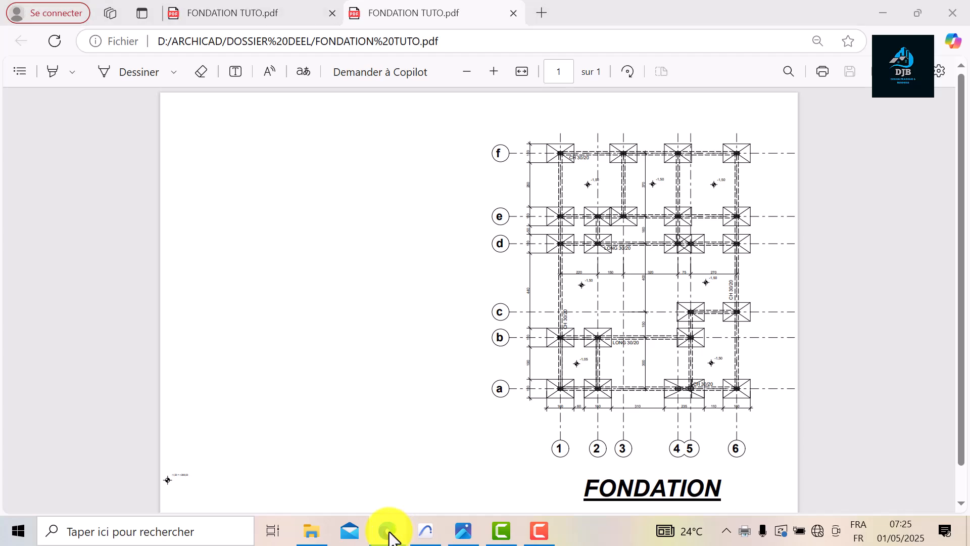
pyautogui.hotkey('alt', 'Tab')
pyautogui.click(566, 109)
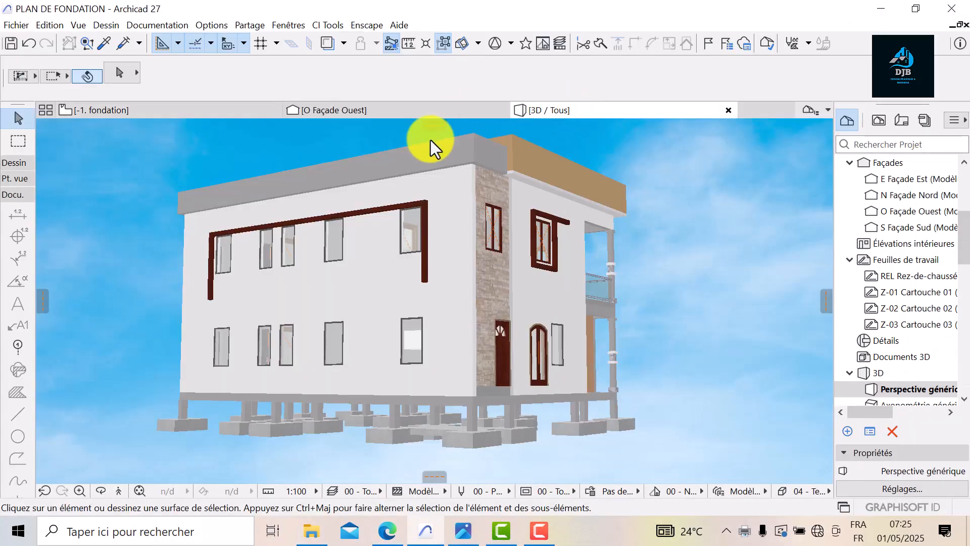
pyautogui.moveTo(450, 361); pyautogui.dragTo(404, 371, button='middle')
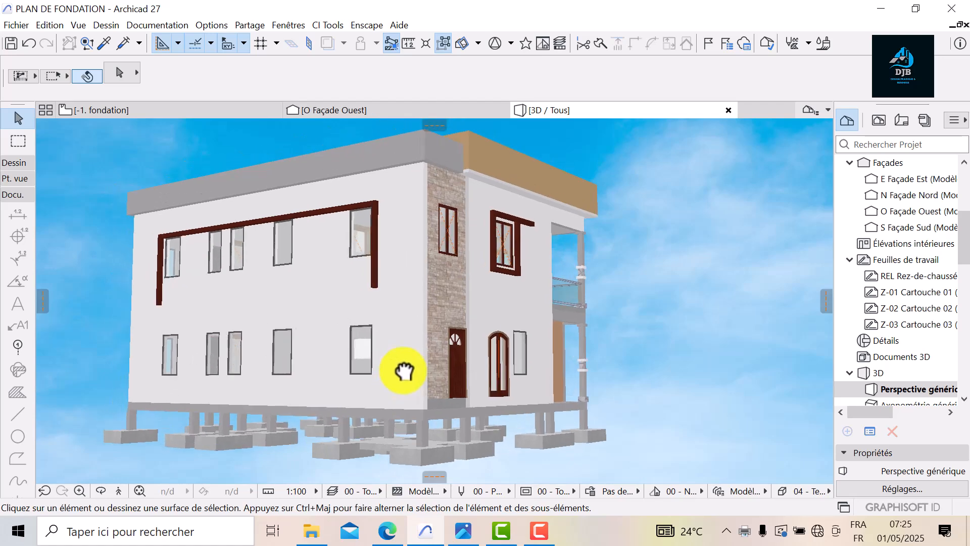
pyautogui.scroll(1, 404, 371)
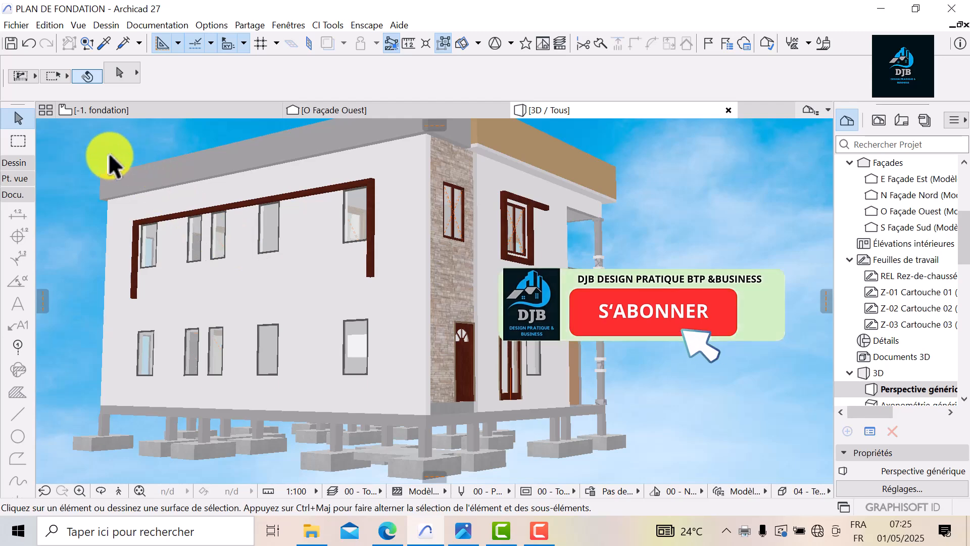
pyautogui.scroll(-1, 455, 260)
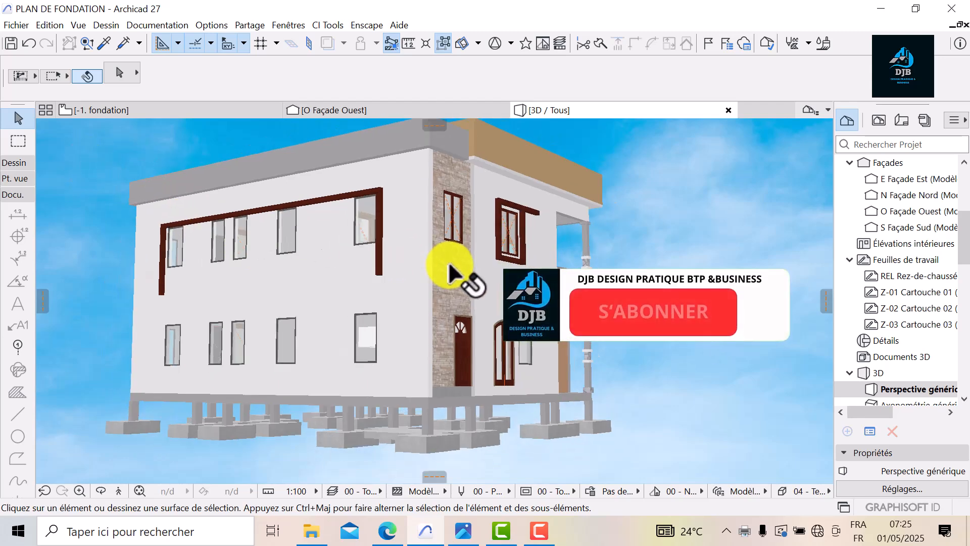
pyautogui.scroll(-1, 441, 280)
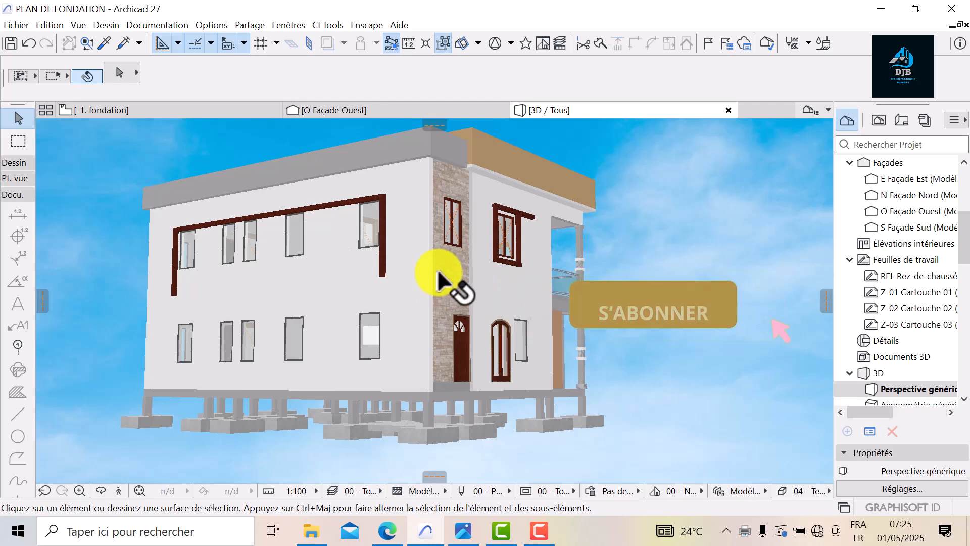
pyautogui.moveTo(386, 225); pyautogui.dragTo(376, 233, button='middle')
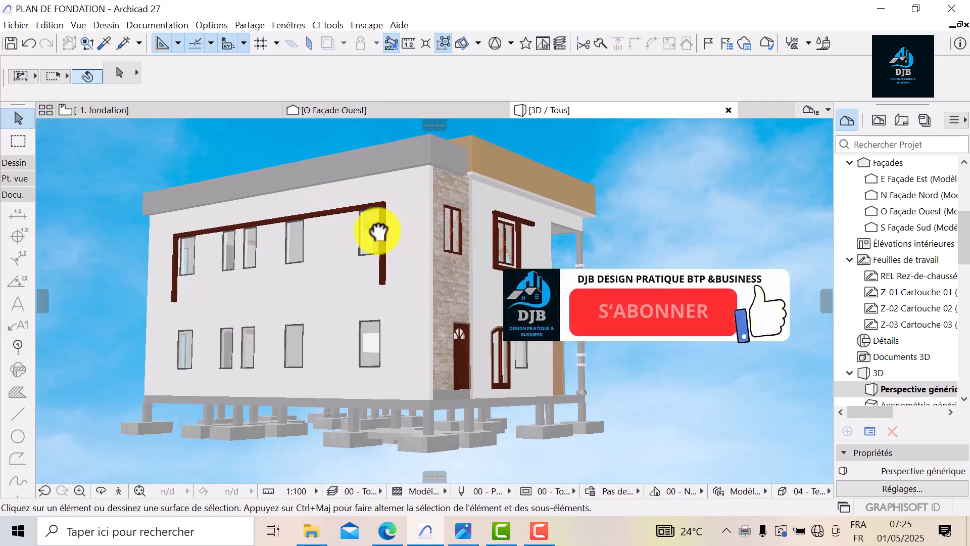